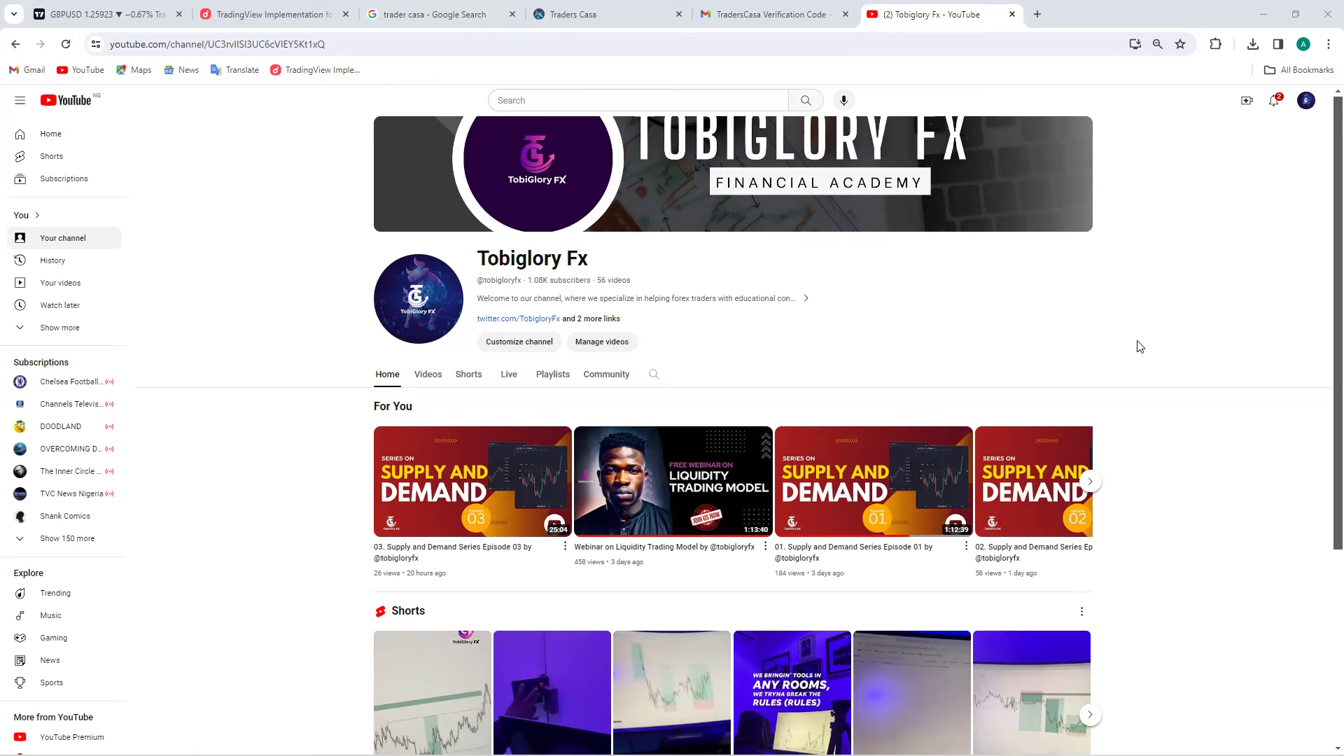
Step: Open the FX Replay bar backtesting video from the channel's Videos, skip the ad, and pause it
left_click(422, 377)
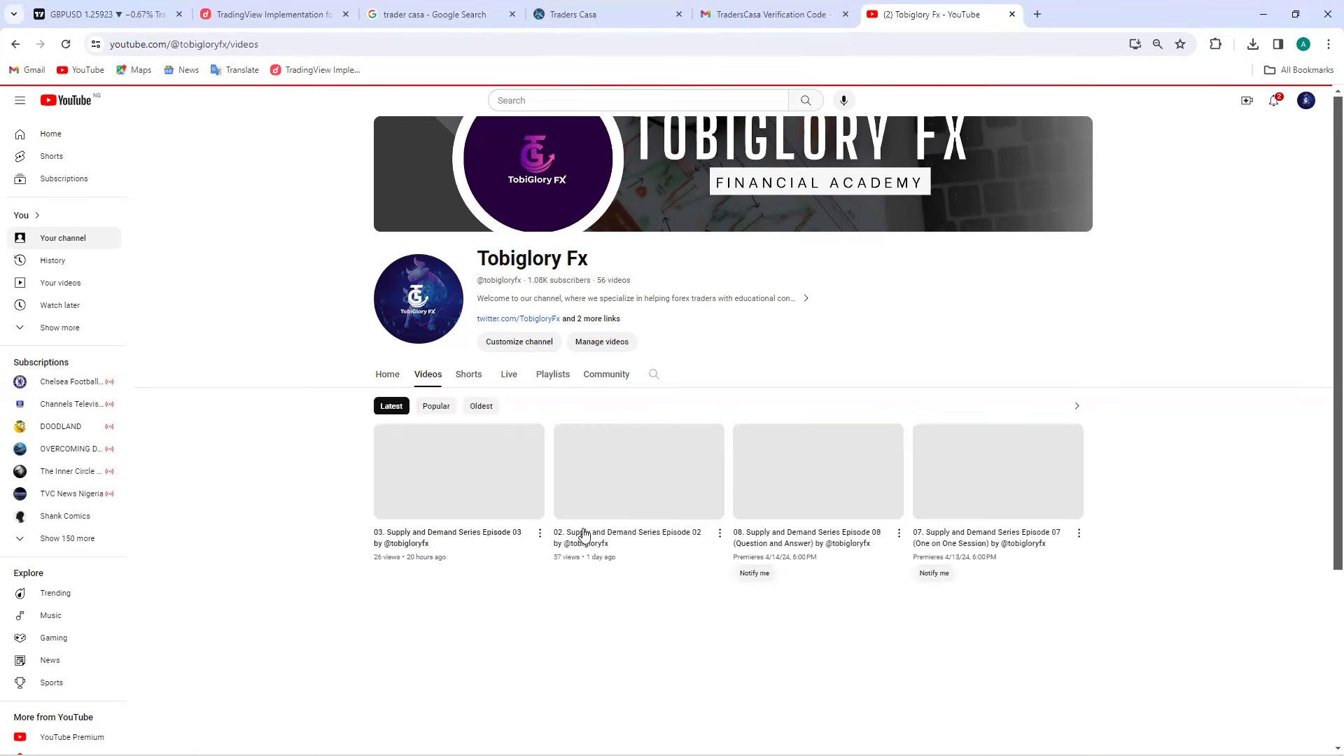
scroll(1115, 571, "down", 1)
scroll(1114, 576, "down", 3)
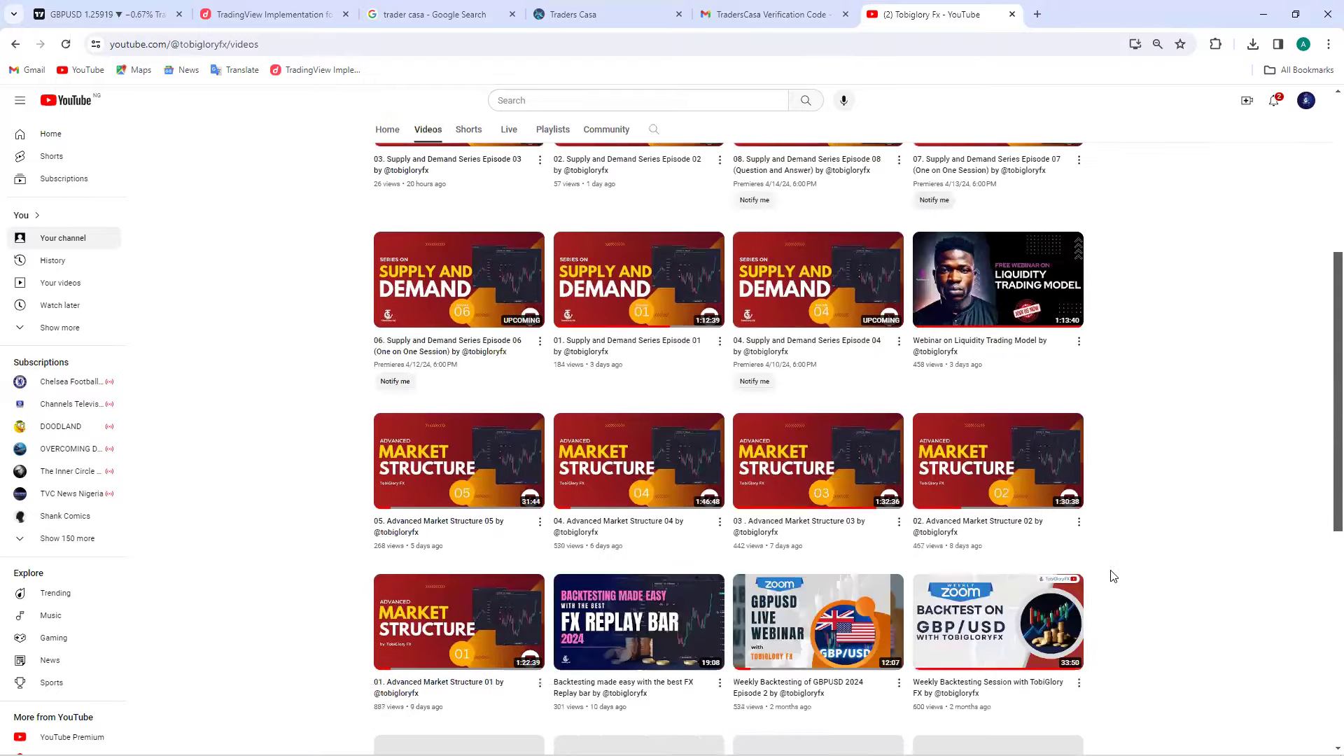
scroll(1112, 575, "down", 2)
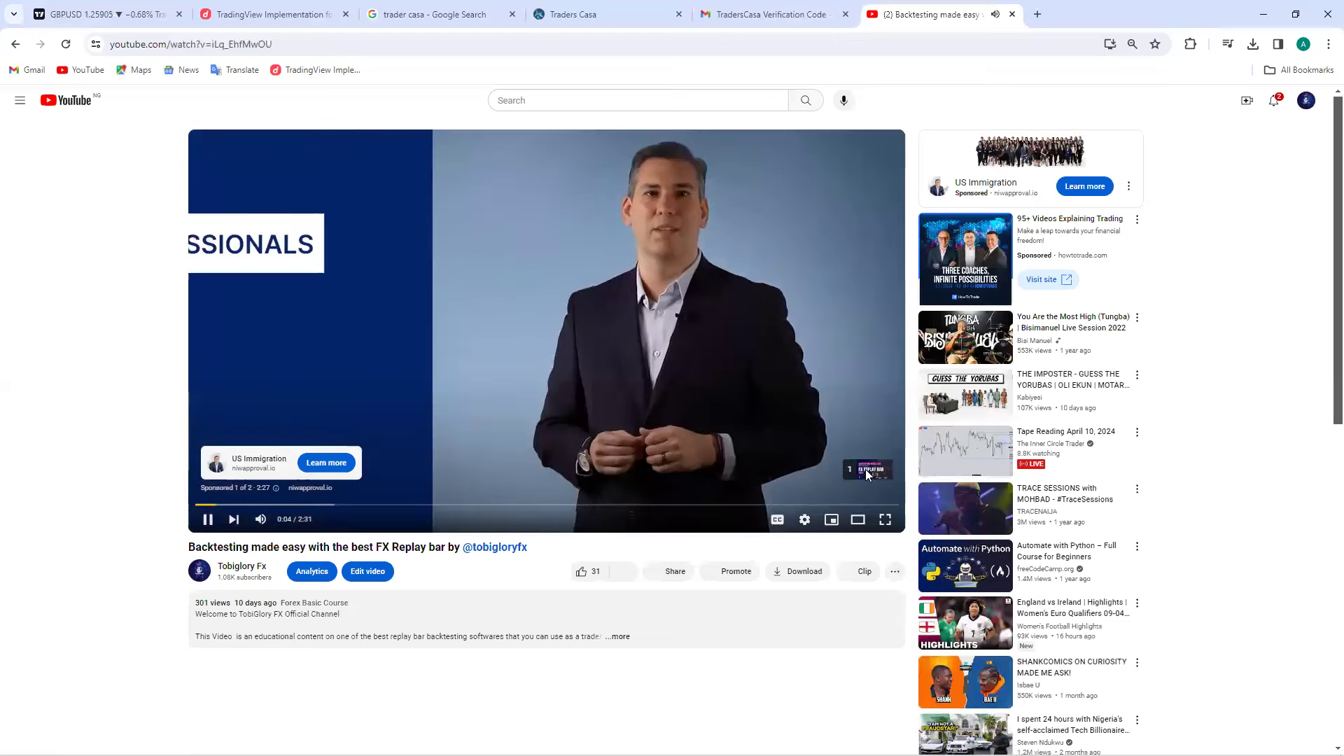
left_click(866, 470)
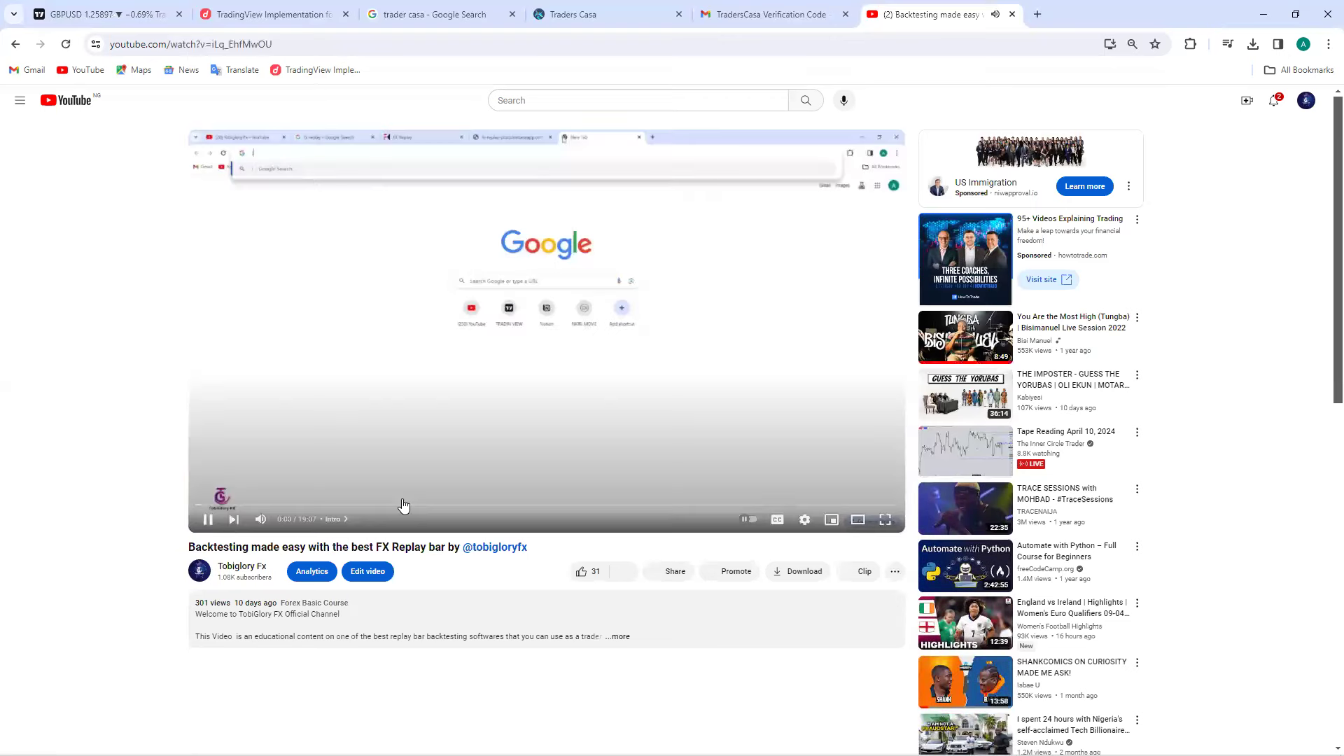
left_click(208, 518)
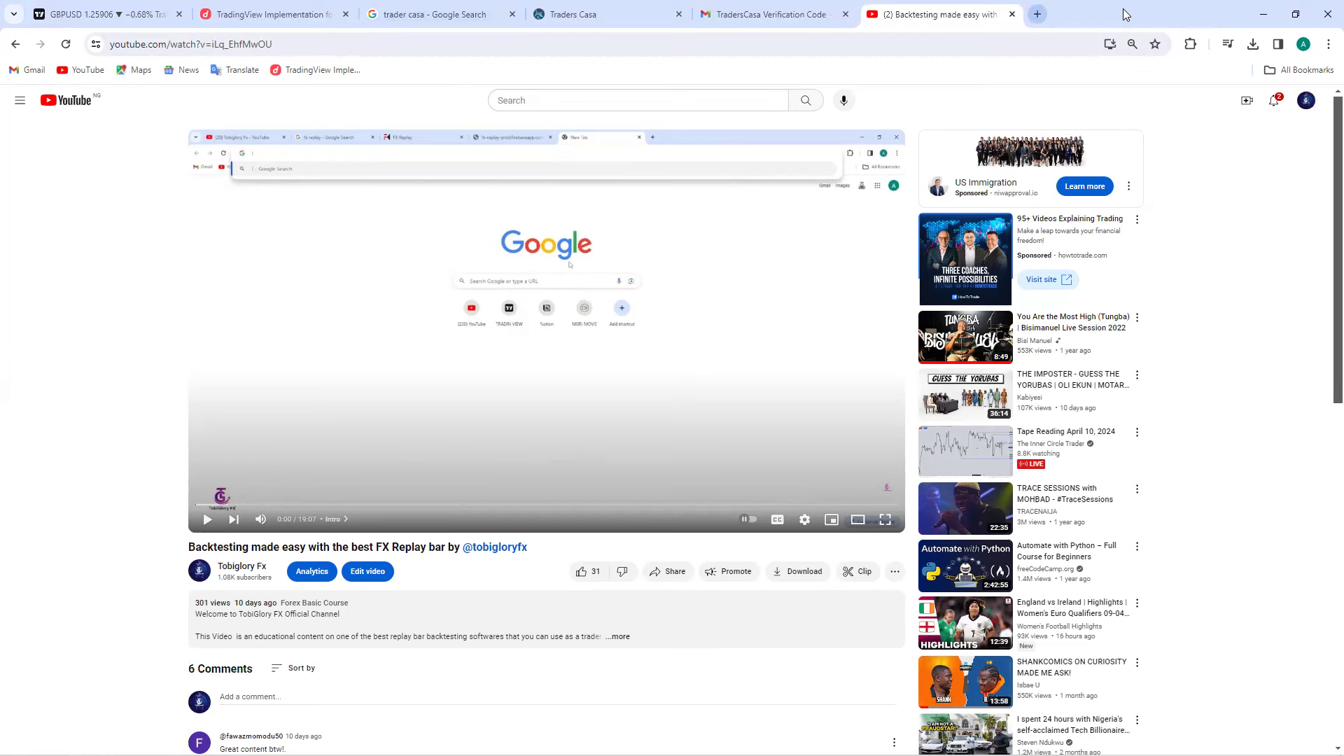
Step: Search Google for 'Trader Casa' in a new tab and open the Traders Casa result in another tab
key("ctrl+t")
type("Tr")
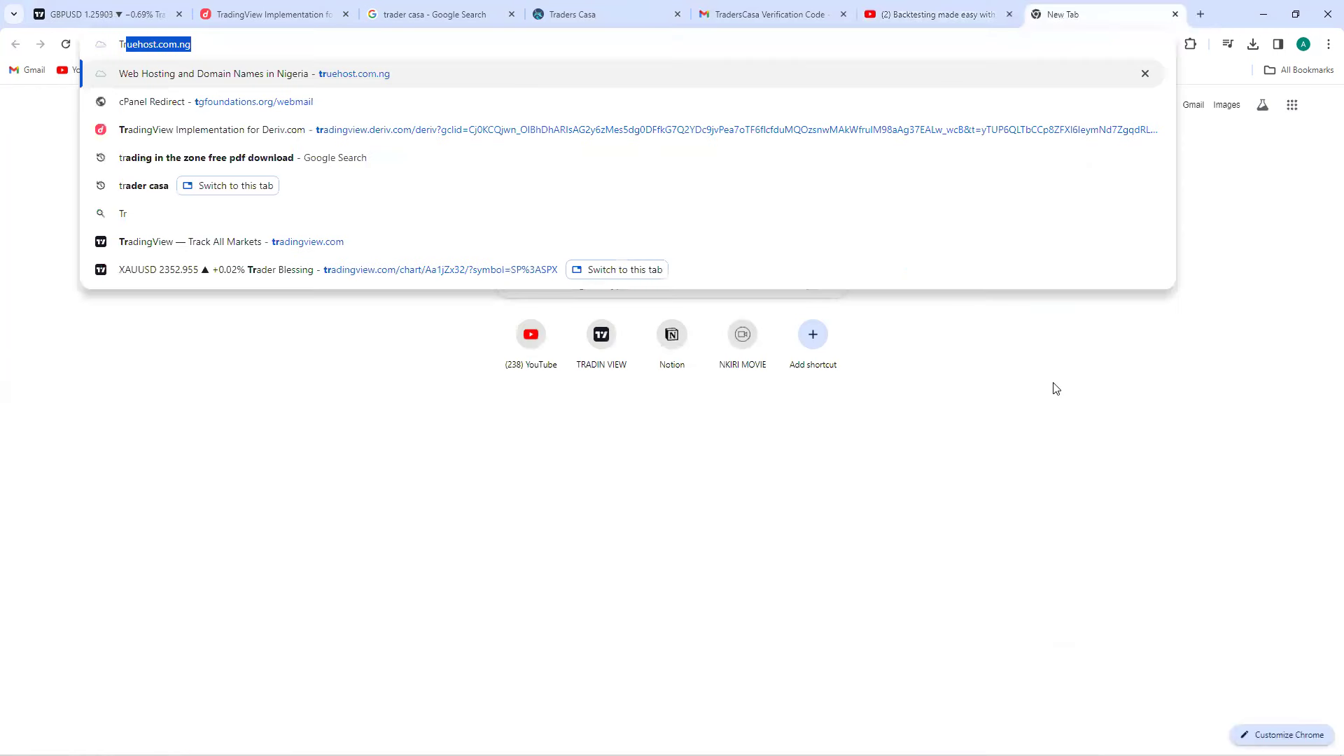
type("ader Casa")
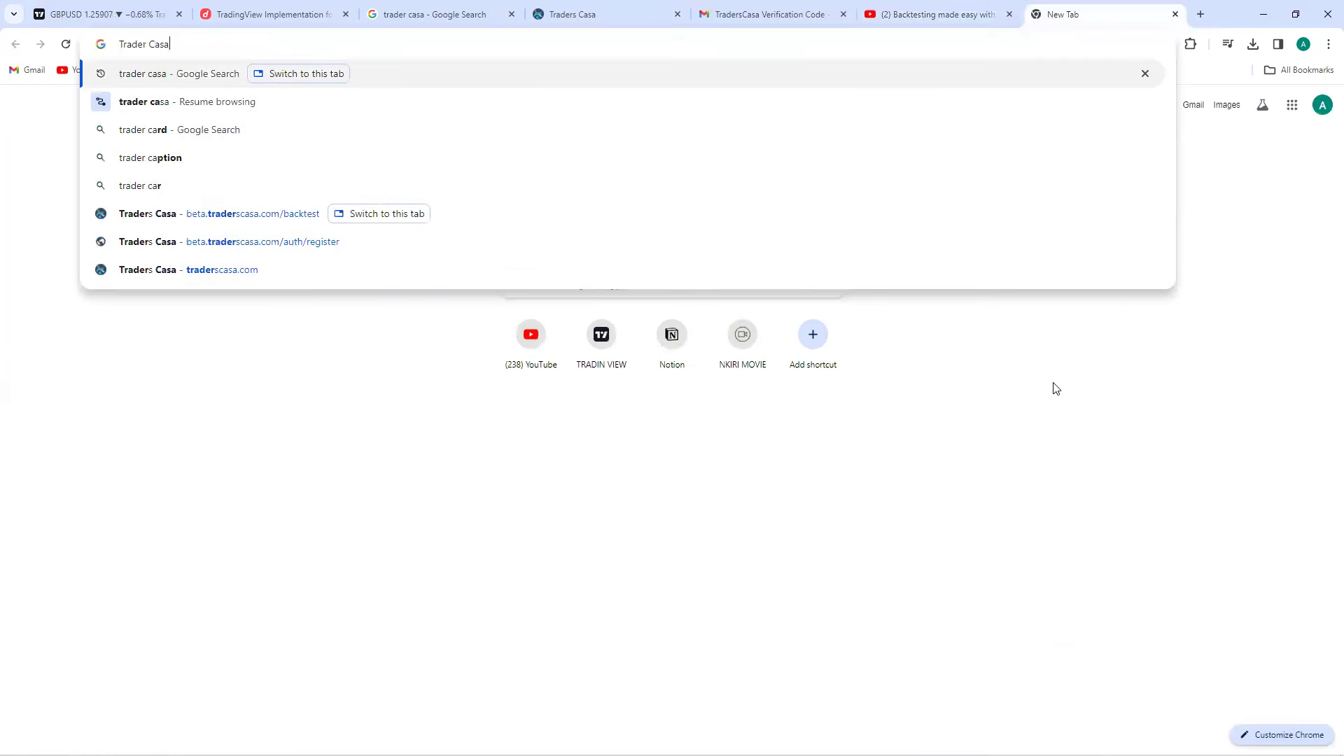
key("Return")
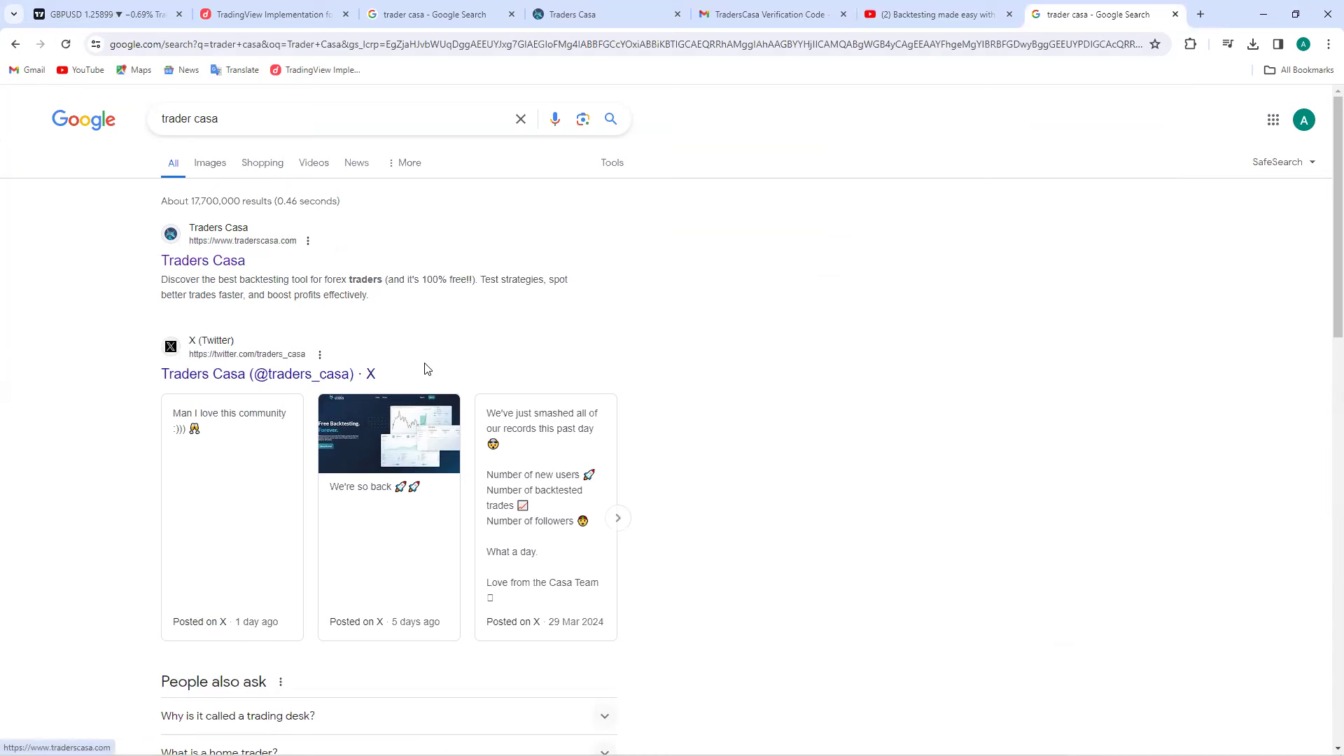
right_click(197, 260)
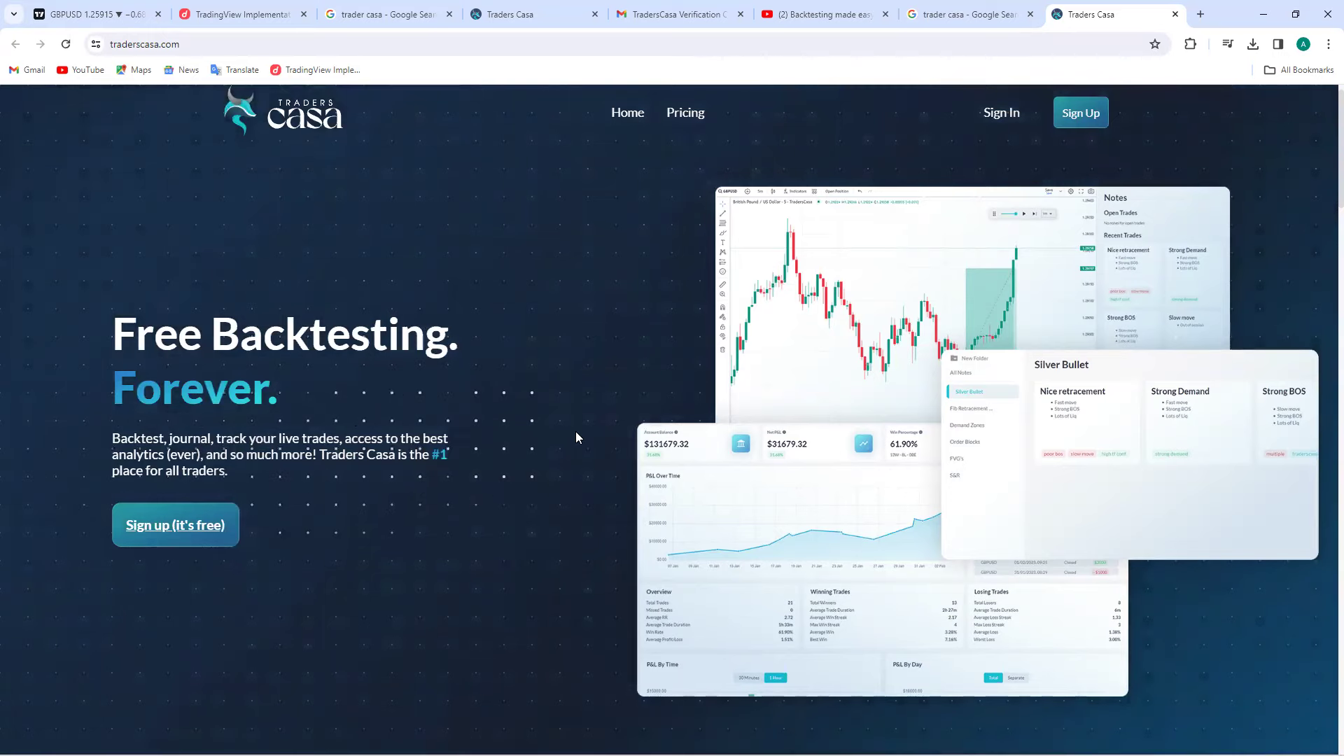
scroll(576, 431, "down", 3)
scroll(575, 431, "down", 2)
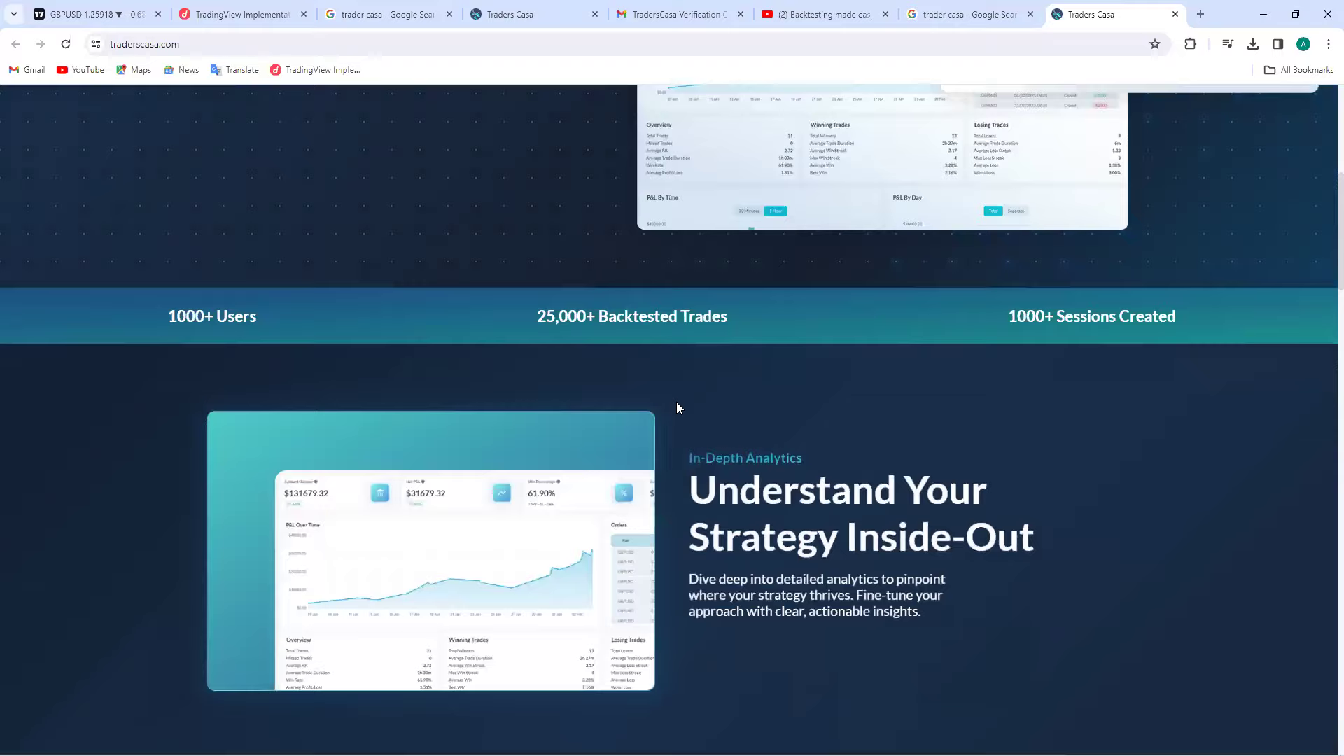
scroll(679, 408, "down", 2)
scroll(679, 408, "down", 3)
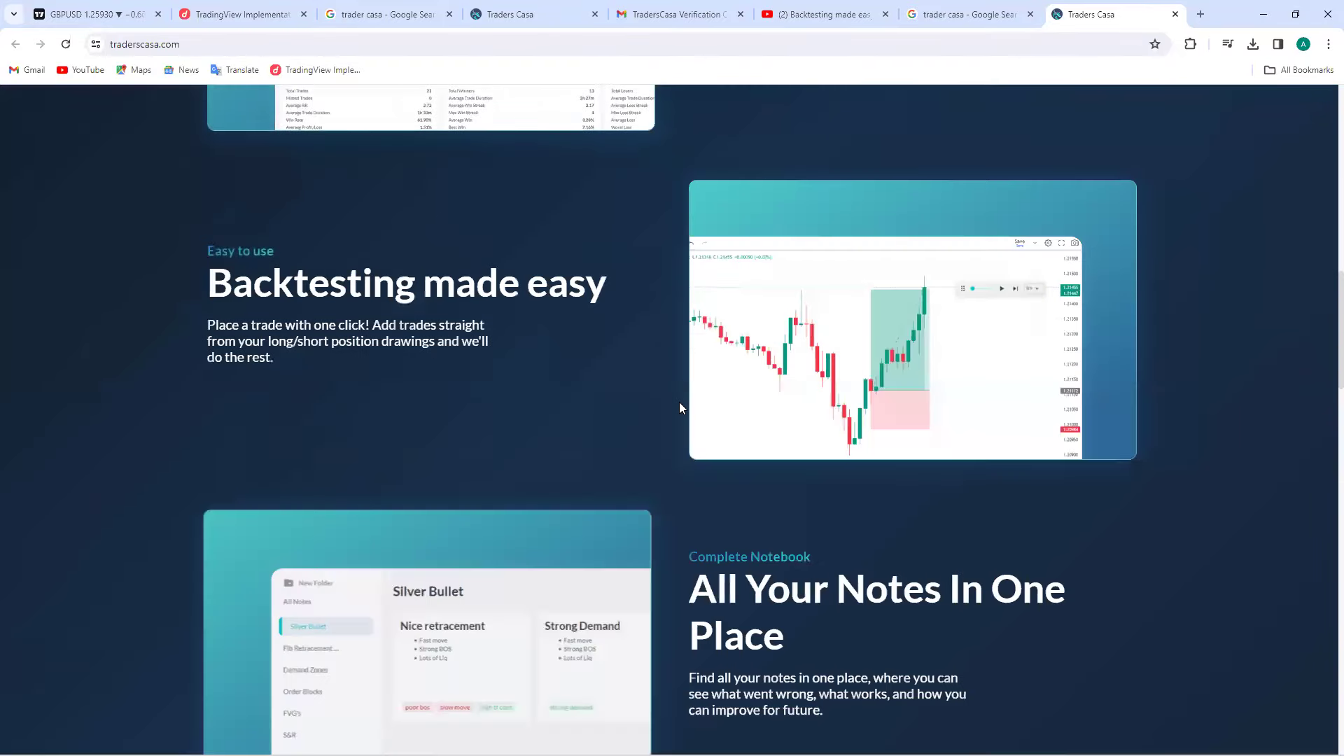
scroll(679, 407, "down", 3)
scroll(680, 404, "down", 3)
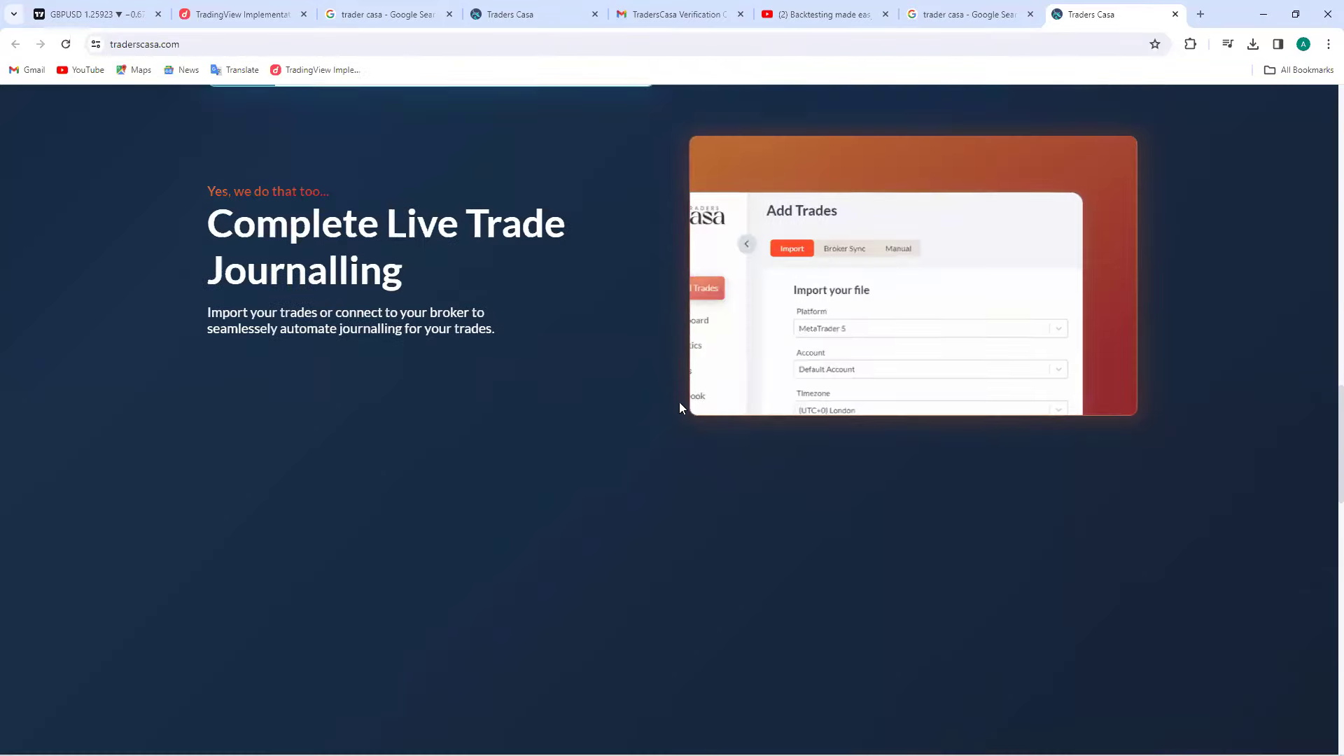
scroll(680, 407, "down", 2)
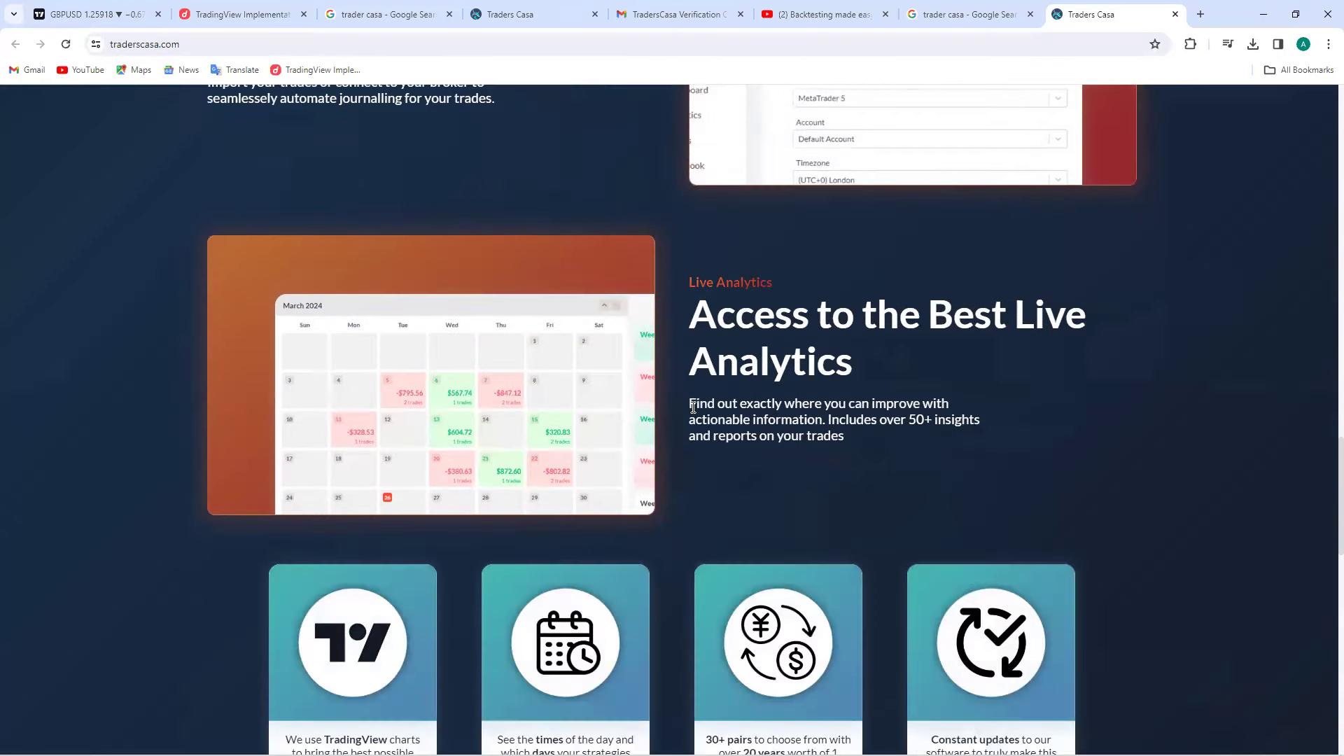
scroll(692, 407, "down", 3)
scroll(692, 409, "down", 4)
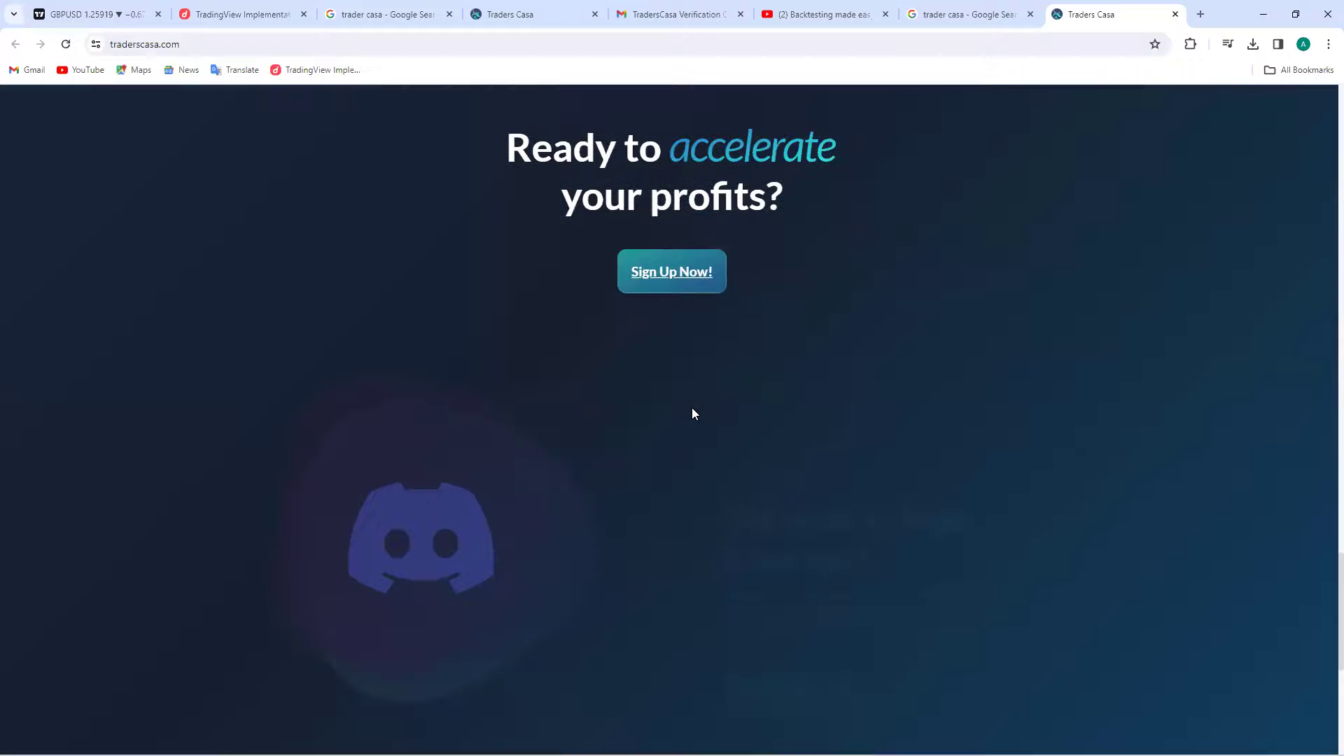
scroll(692, 415, "down", 2)
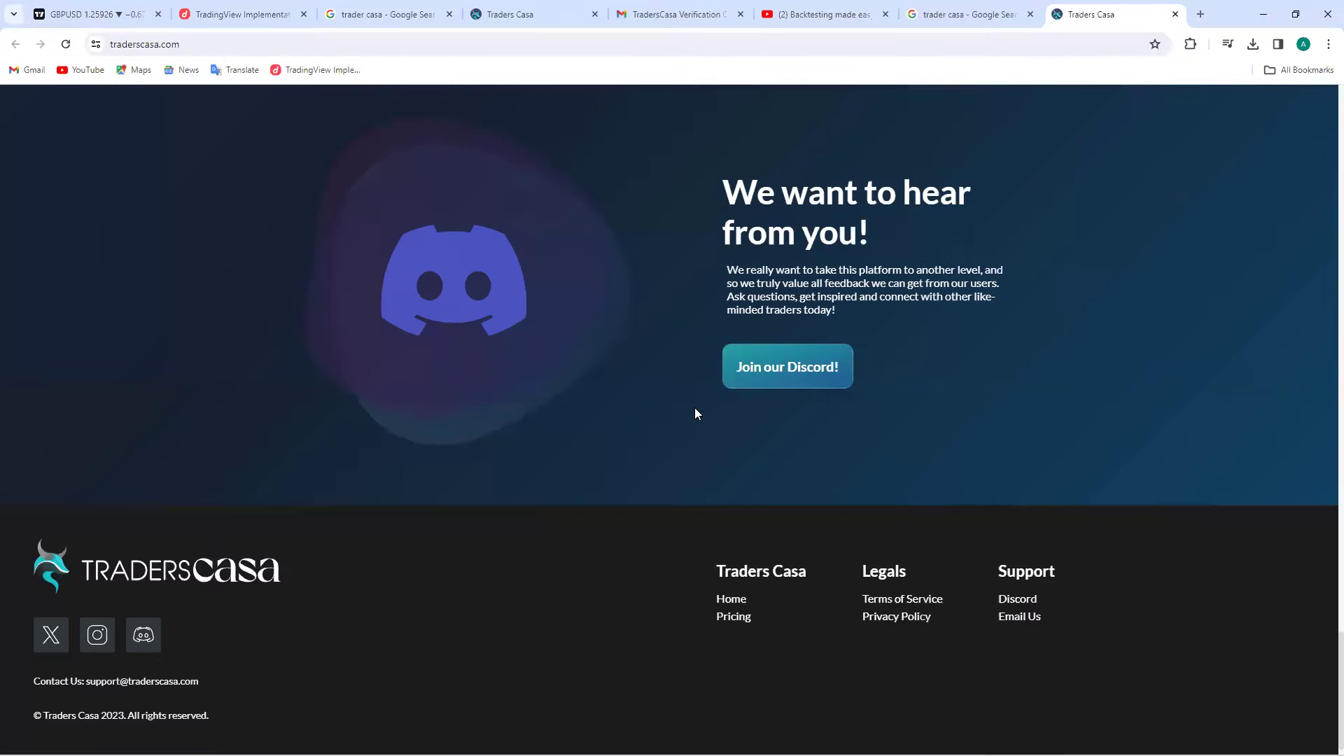
scroll(695, 412, "up", 1)
scroll(697, 409, "up", 8)
scroll(699, 404, "up", 5)
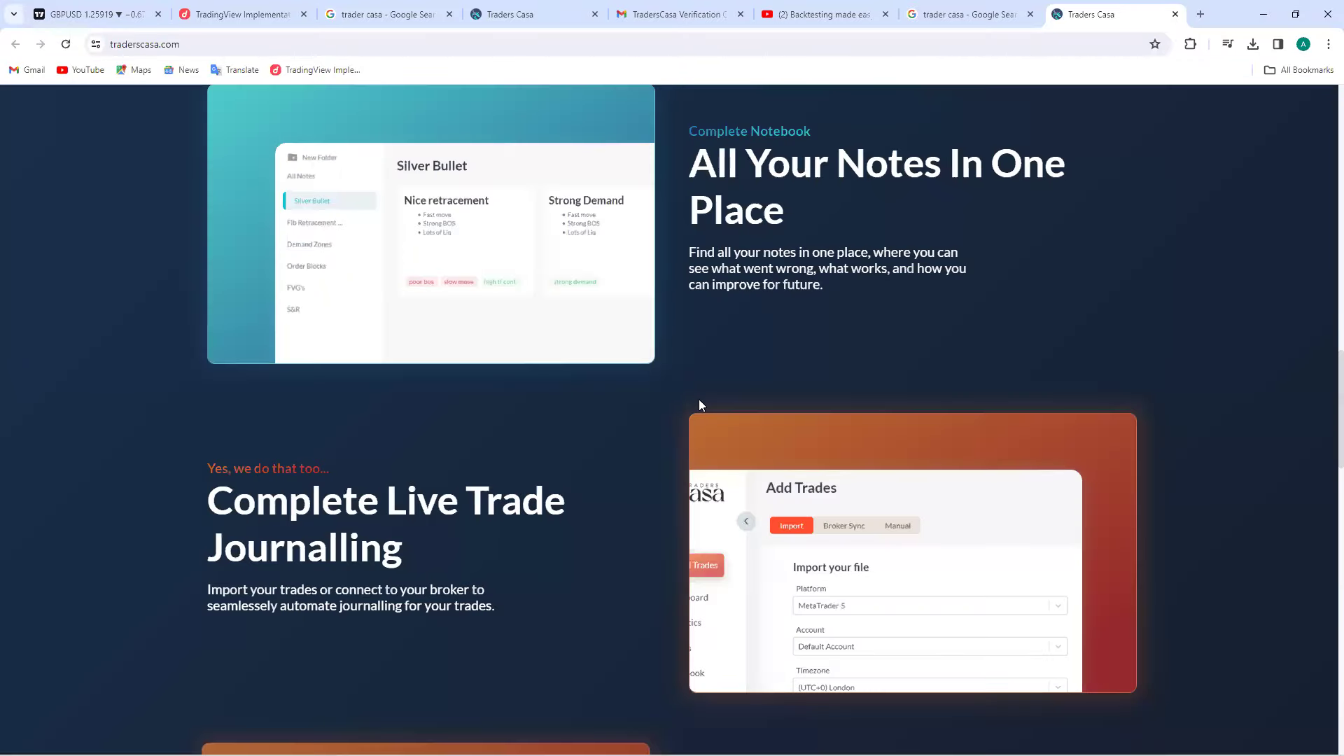
scroll(701, 400, "up", 5)
scroll(700, 397, "up", 4)
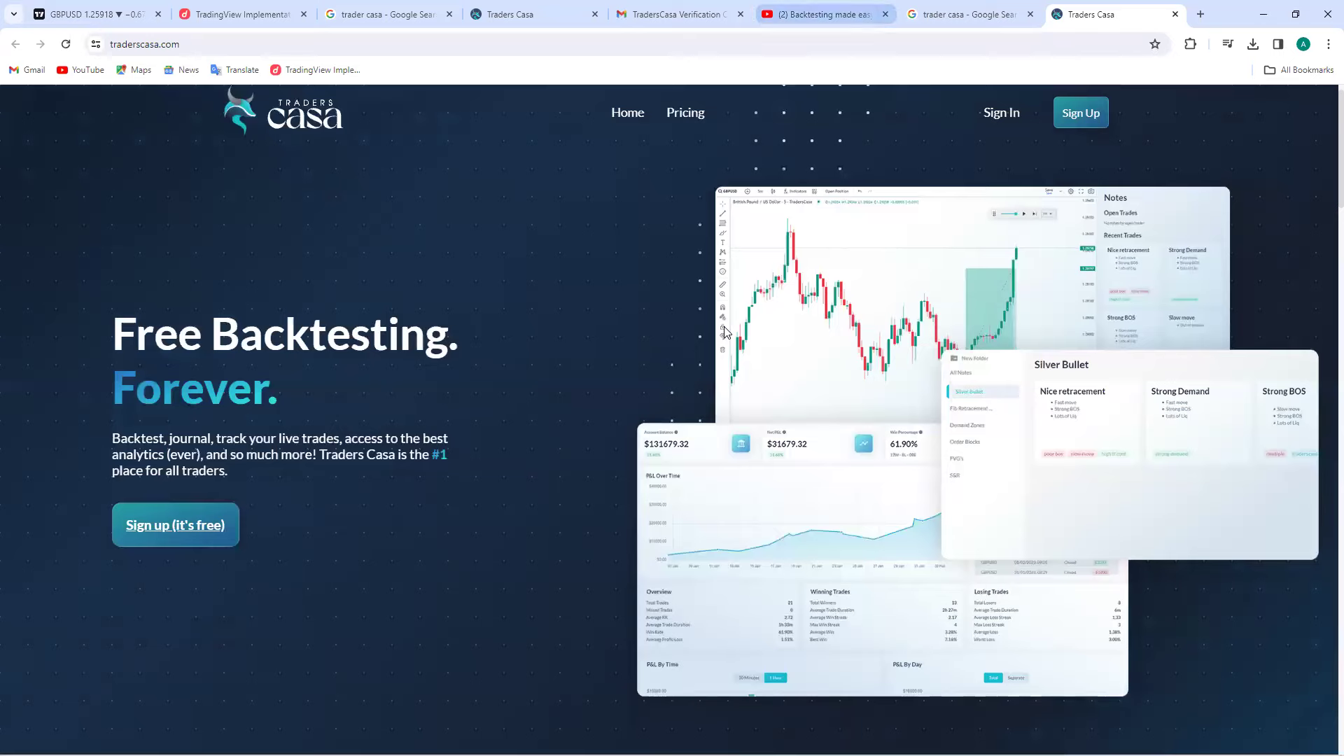
Step: Go to the Traders Casa Pricing page from the top navigation
left_click(686, 112)
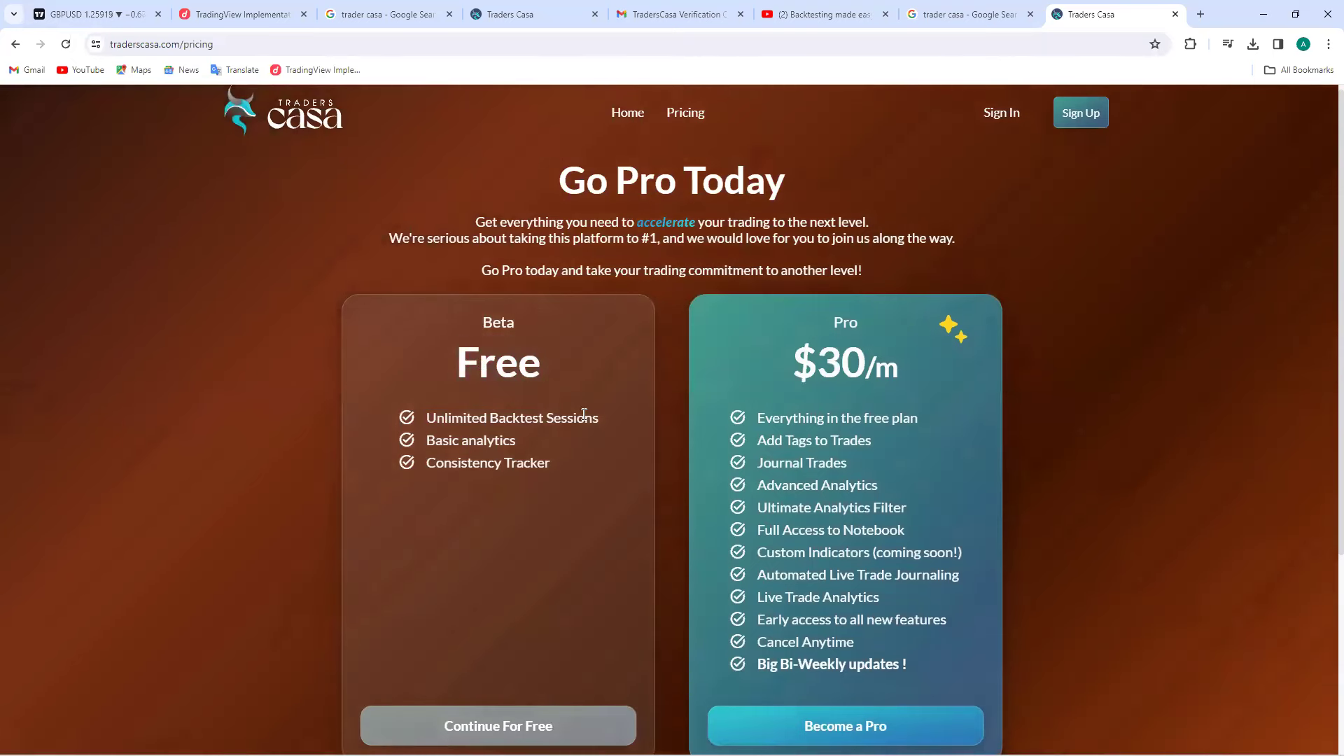
Step: Highlight the Unlimited Backtest Sessions feature and the $30/m Pro price while explaining the plans
left_click_drag(427, 419, 583, 416)
left_click(851, 385)
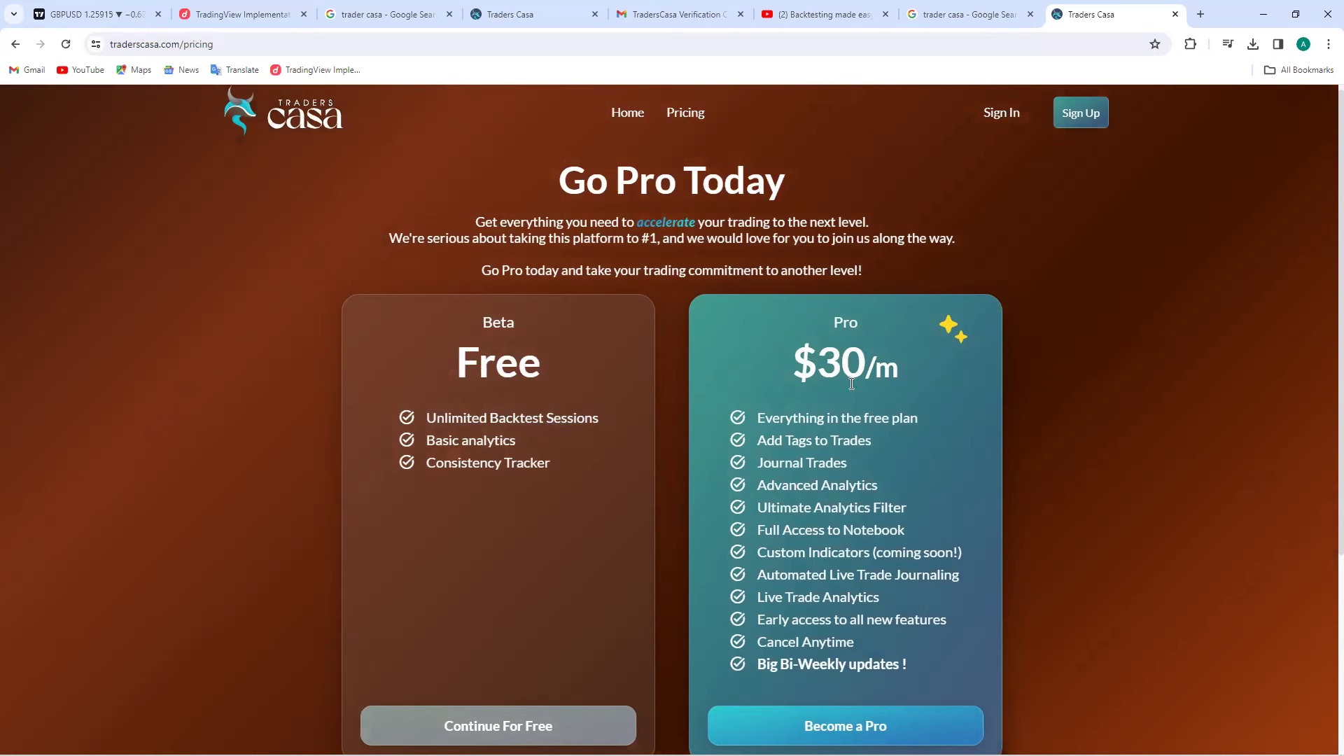
triple_click(911, 364)
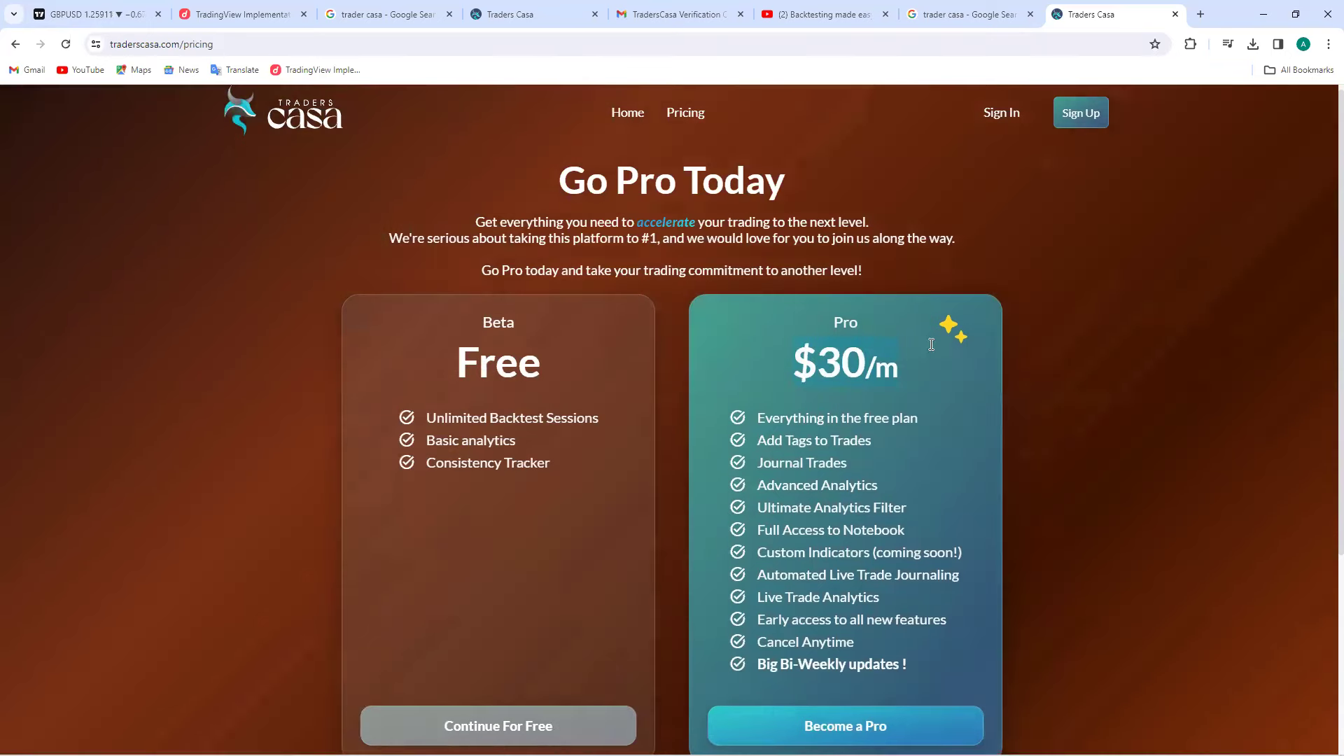
left_click(911, 389)
scroll(937, 166, "down", 1)
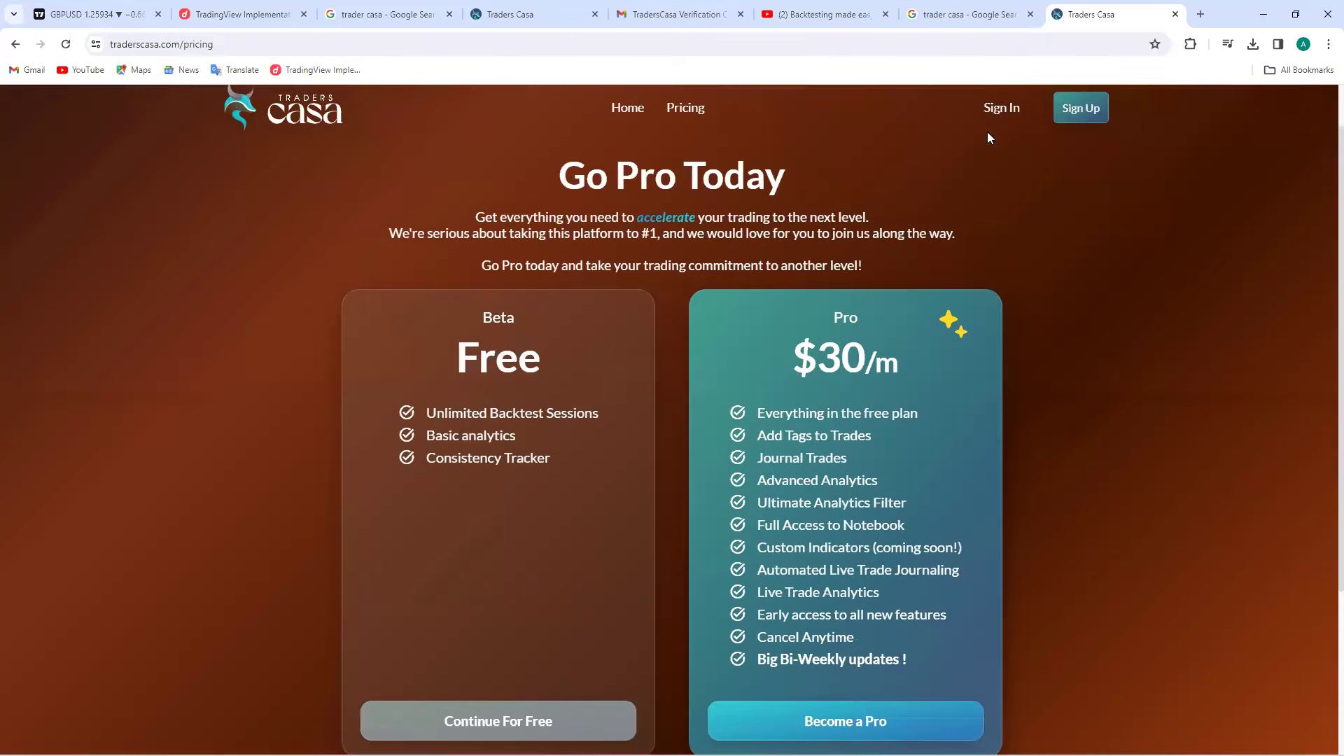
scroll(987, 131, "up", 1)
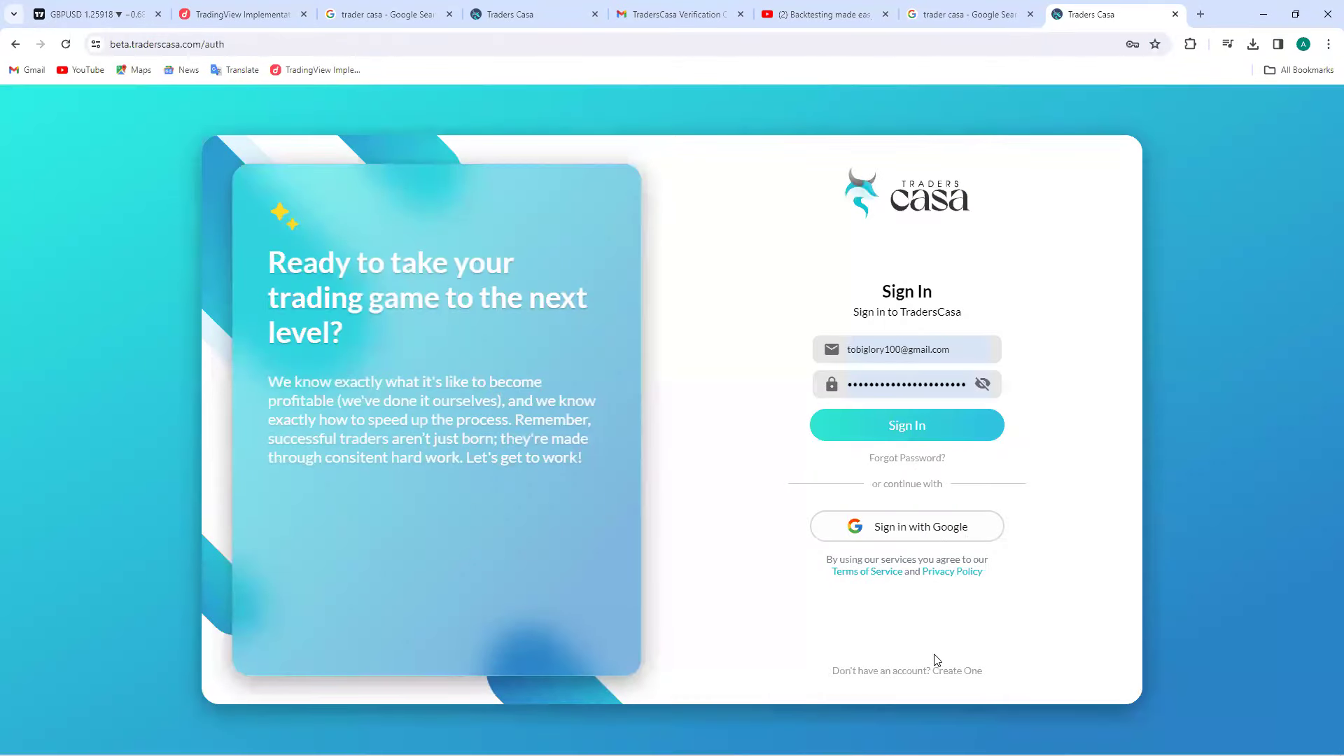
Step: Switch to the Register page, autofill the saved credentials, then go to the Backtest tab
left_click(969, 672)
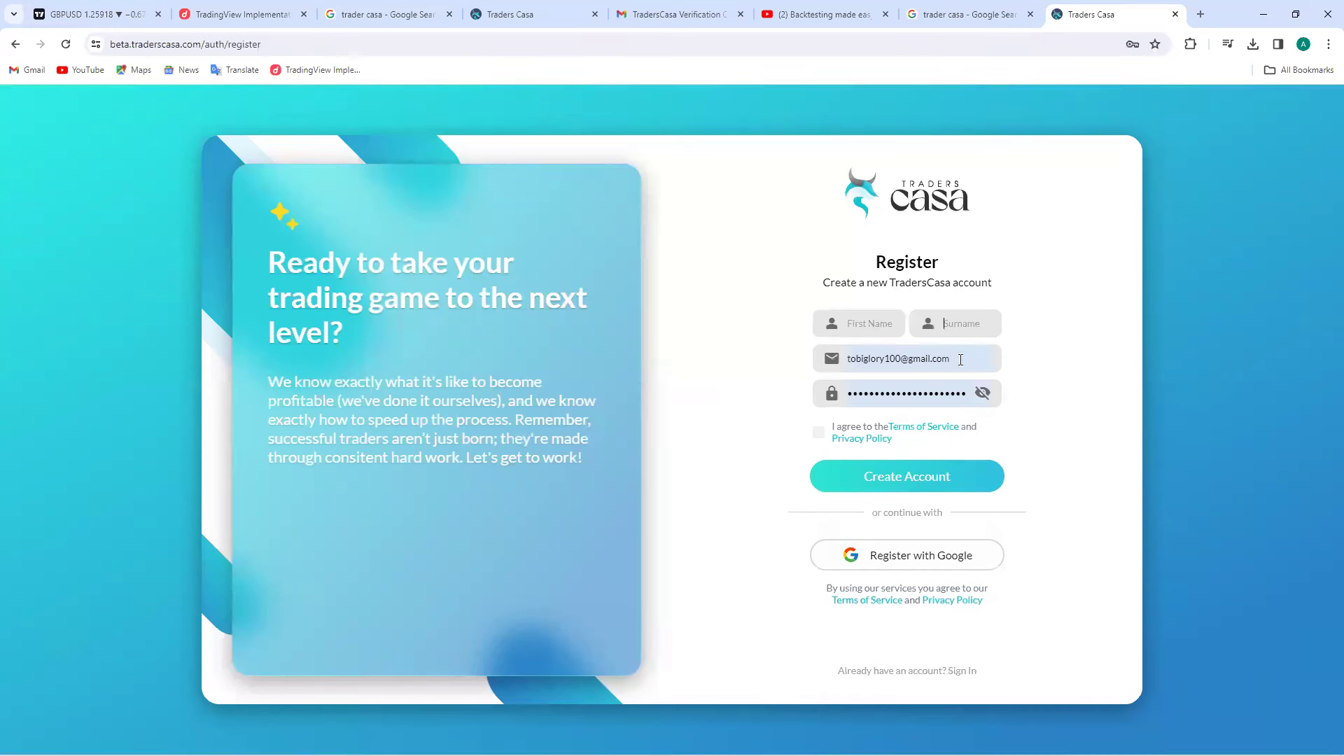
triple_click(915, 358)
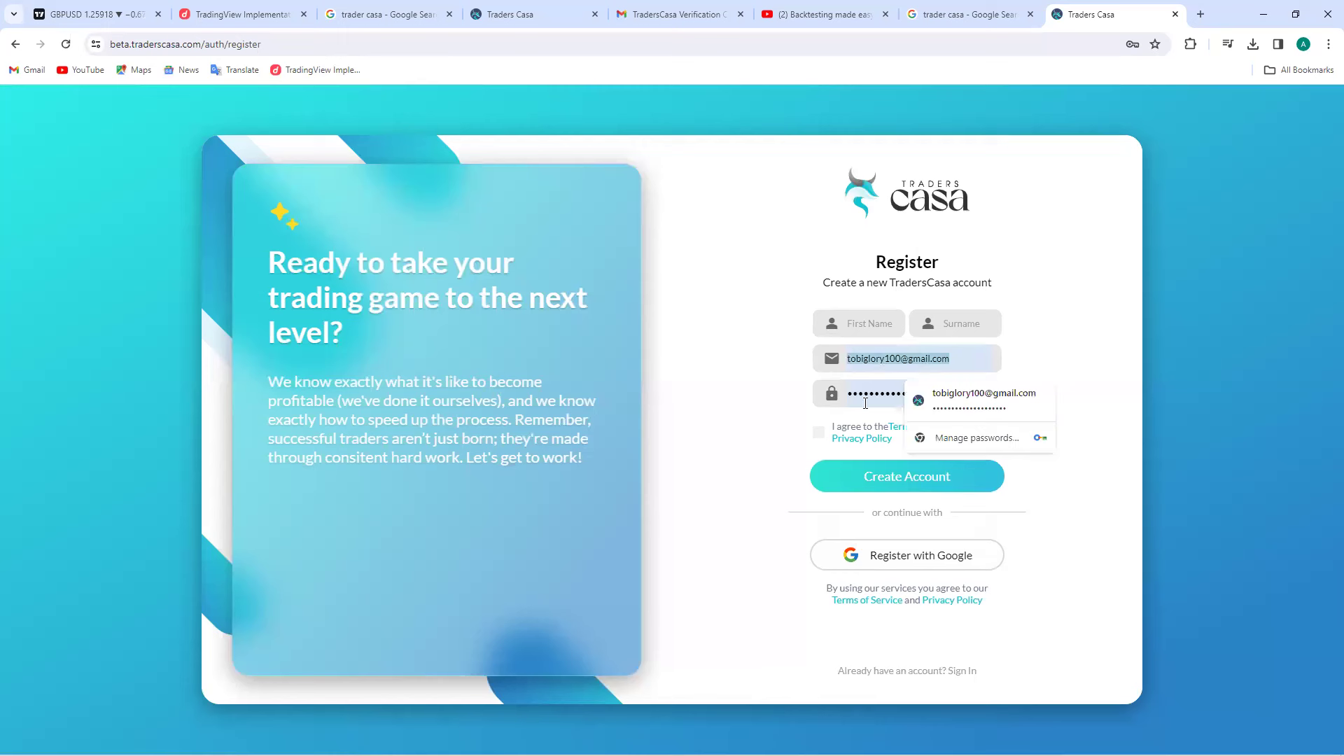
key("Return")
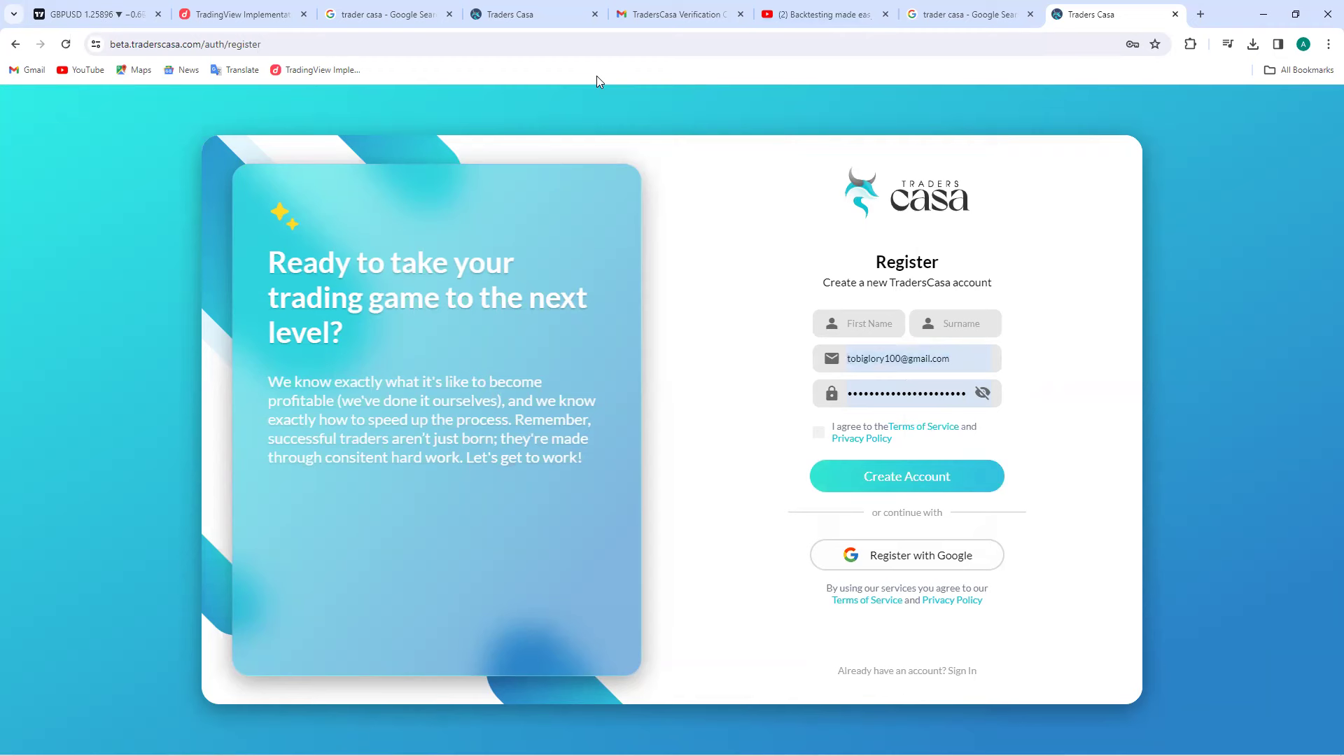
left_click(557, 14)
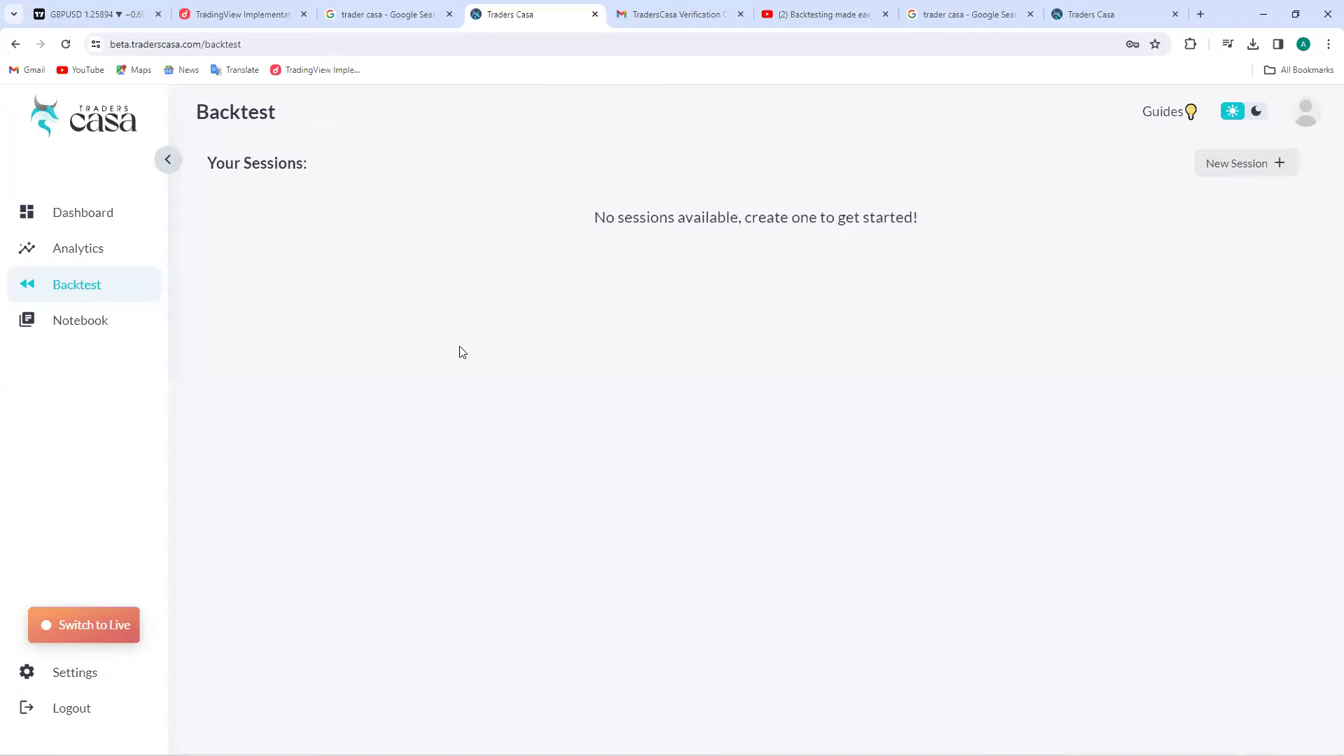
key("ctrl+Tab")
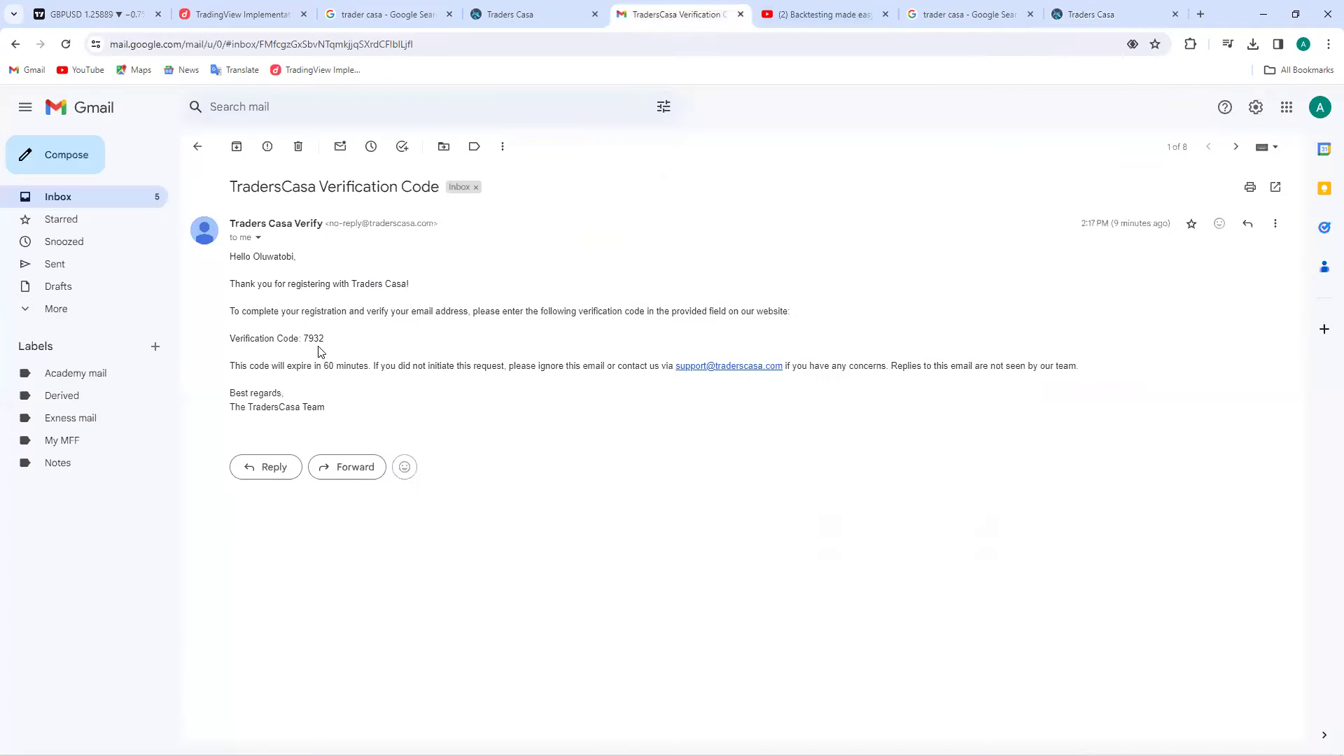
left_click_drag(299, 337, 336, 339)
left_click_drag(241, 361, 386, 366)
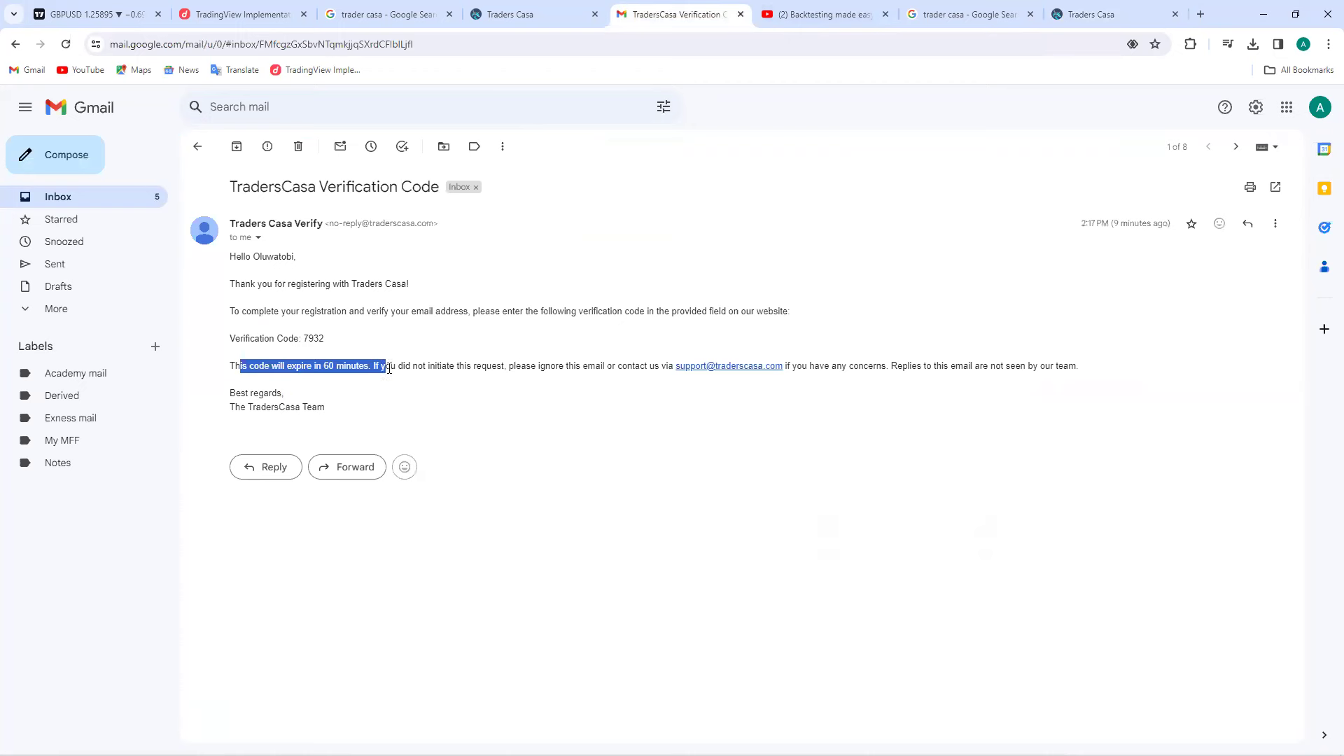
left_click(361, 388)
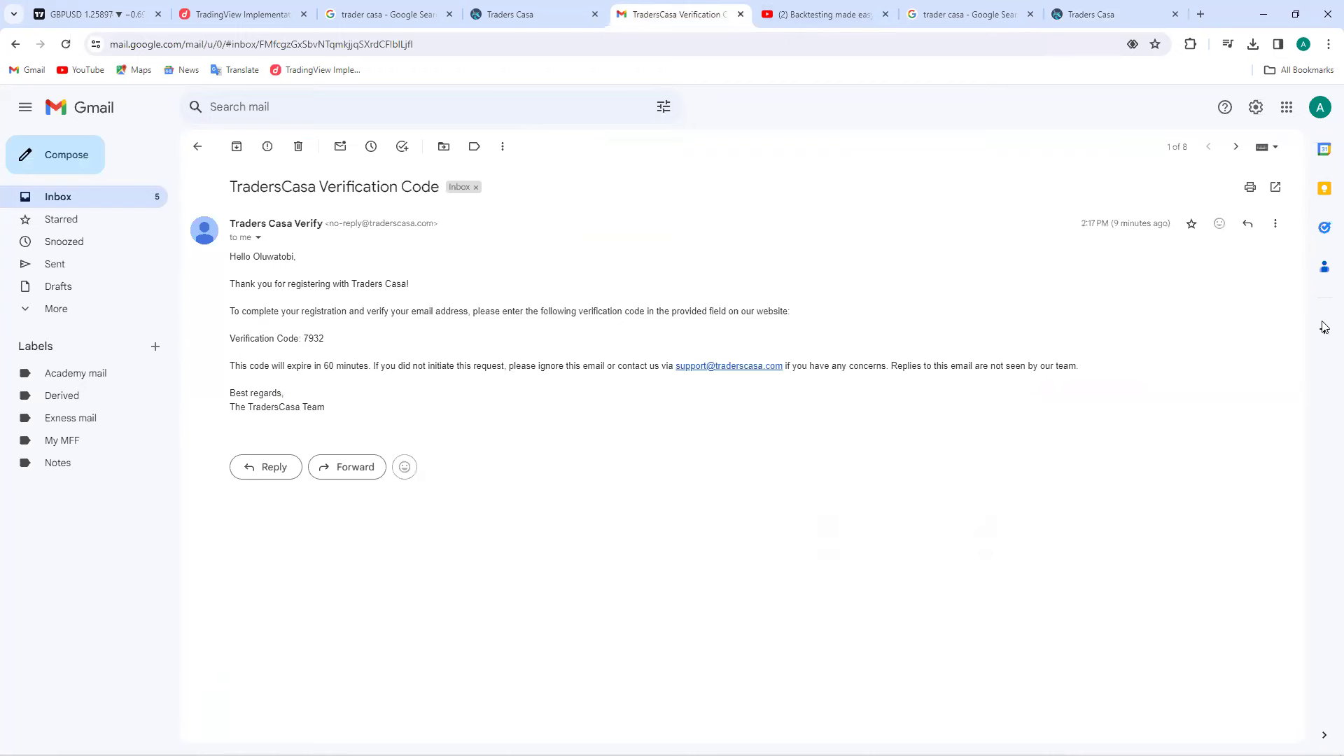
left_click(1090, 17)
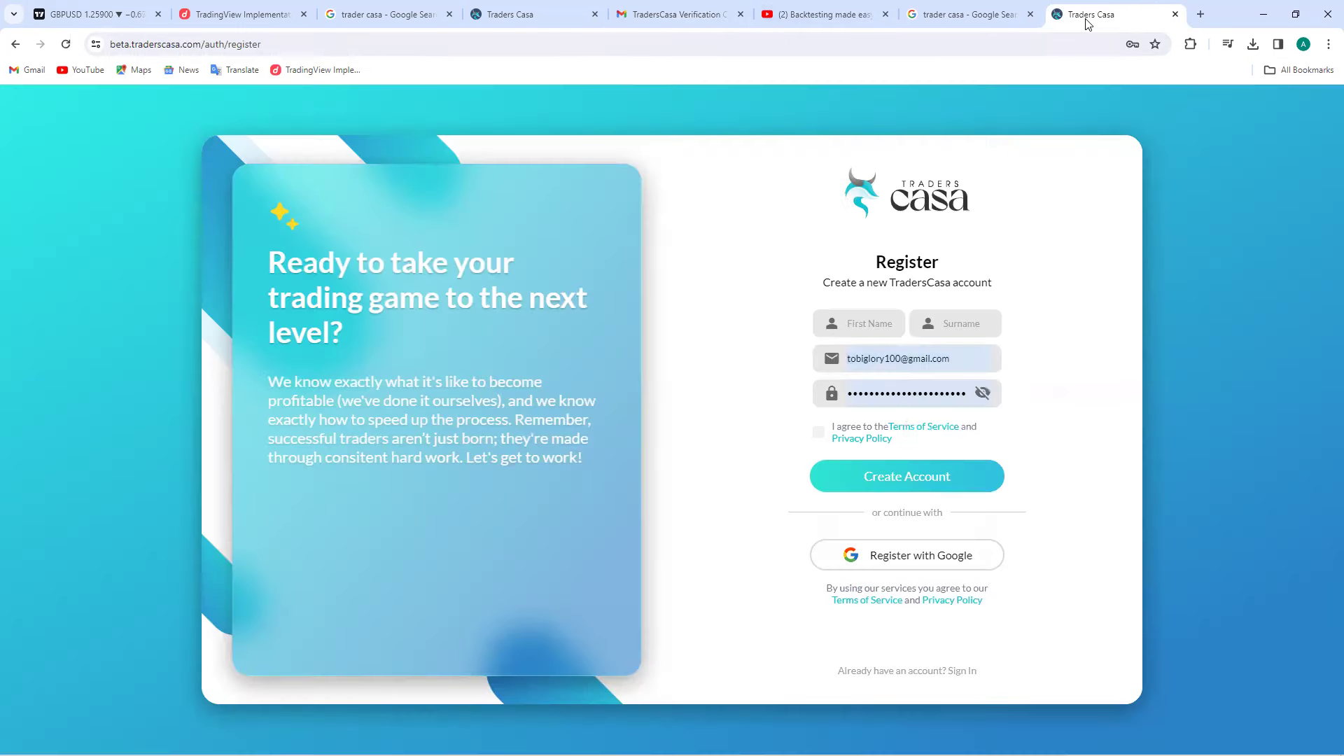
Step: Sign in to the existing account and browse the Notebook, Backtest and Analytics pages
left_click(953, 672)
left_click(909, 422)
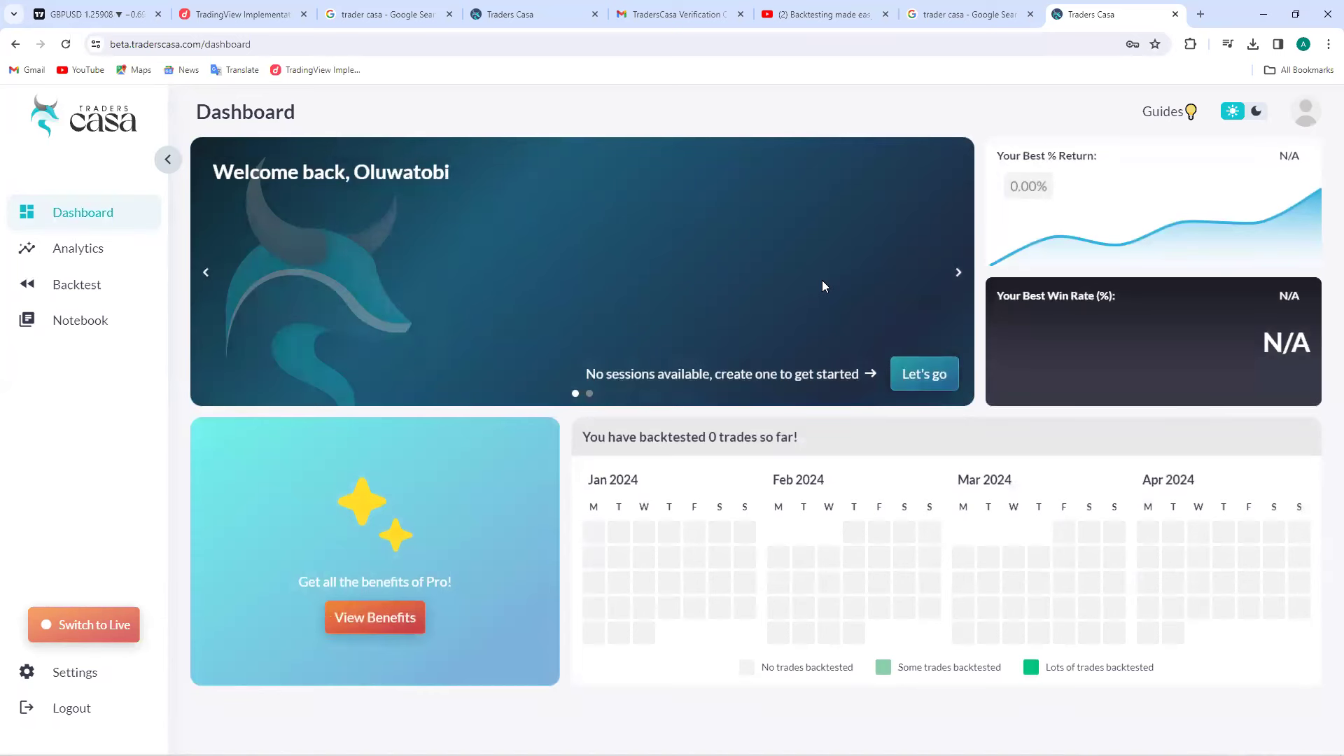
left_click(75, 329)
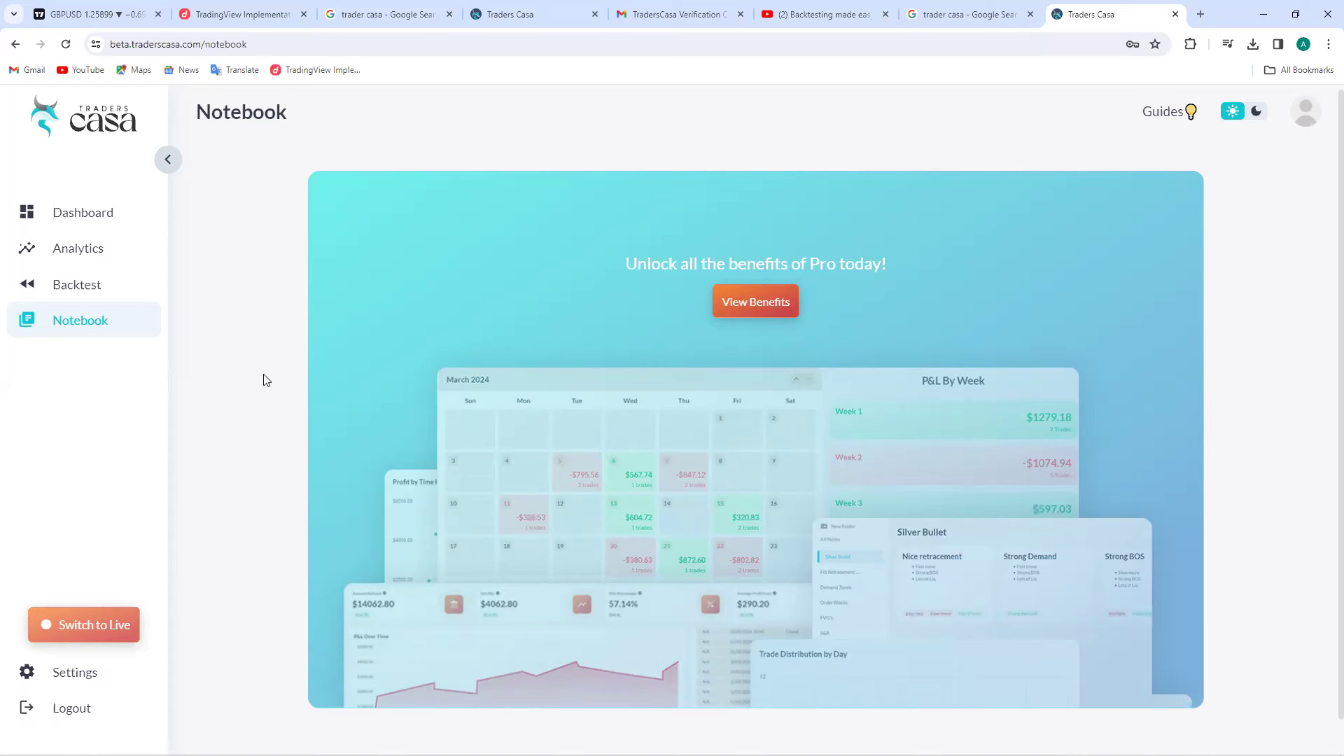
left_click(55, 293)
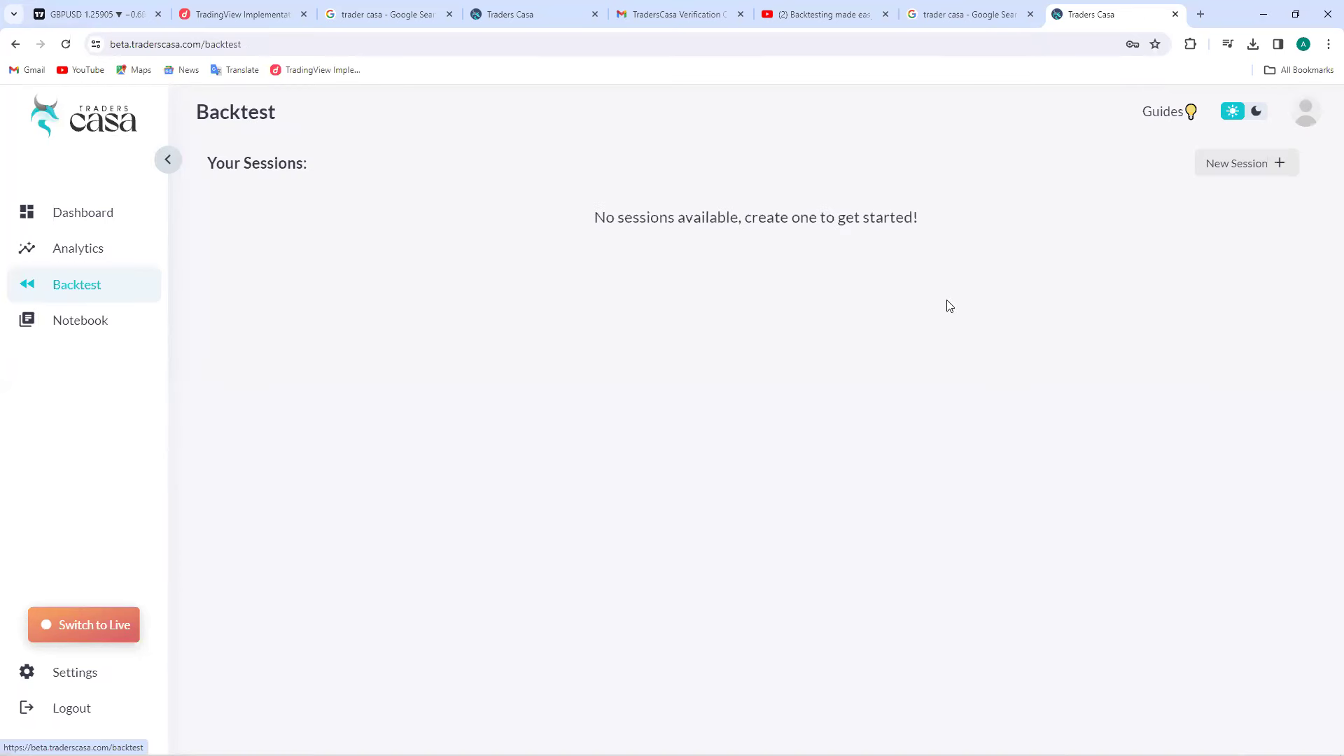
left_click(109, 255)
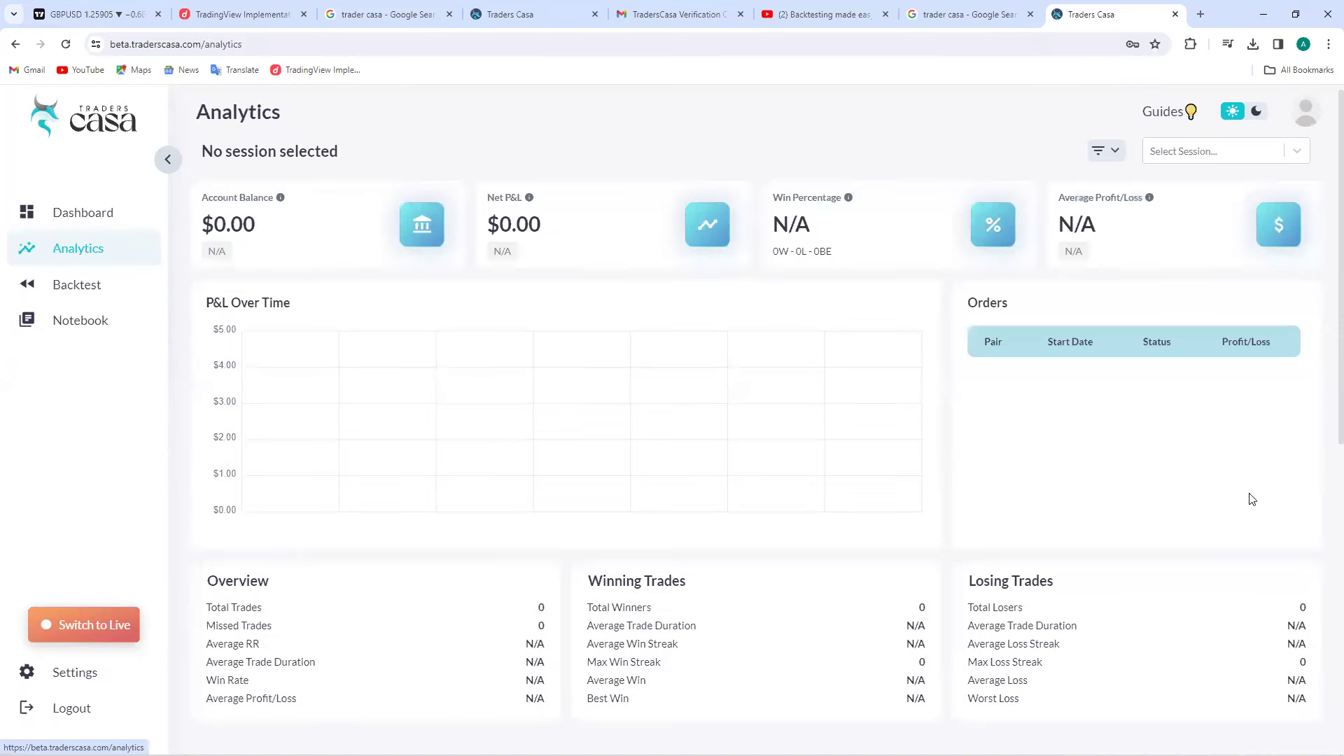
scroll(1179, 491, "down", 5)
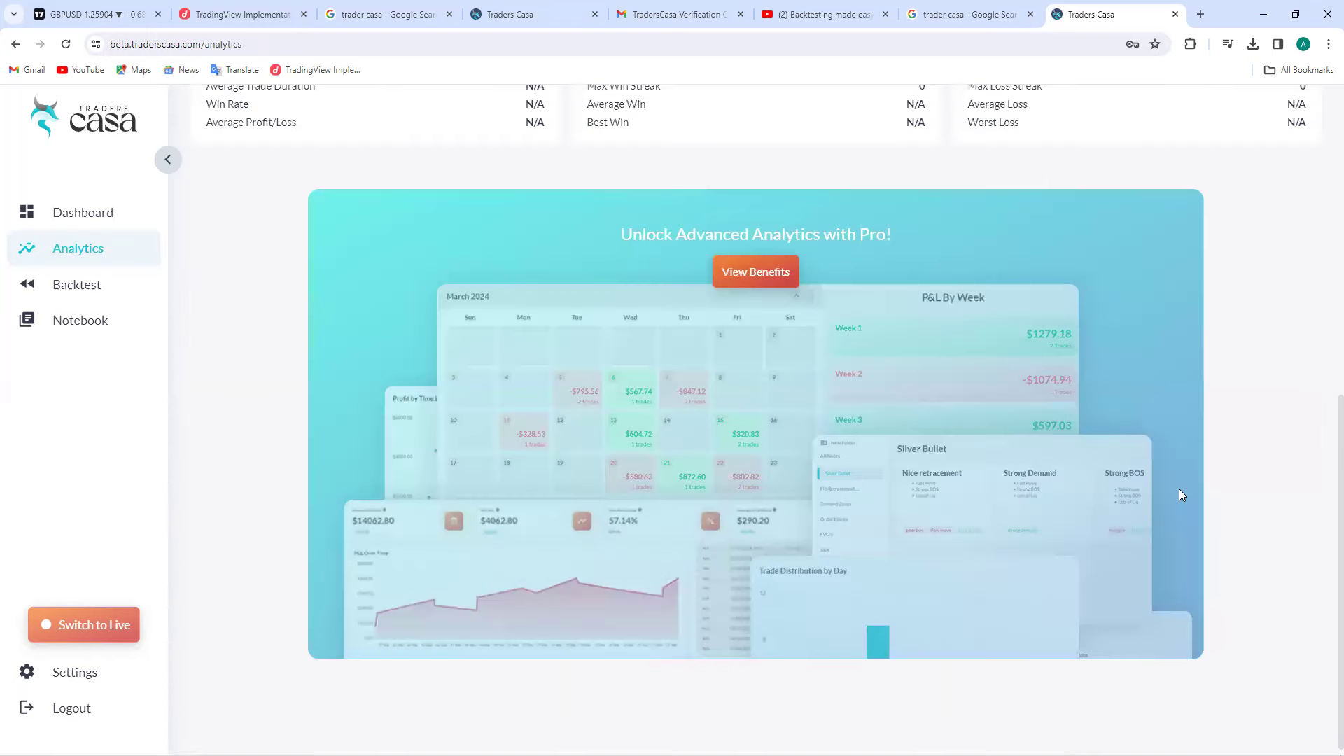
scroll(1179, 488, "up", 4)
scroll(413, 387, "up", 1)
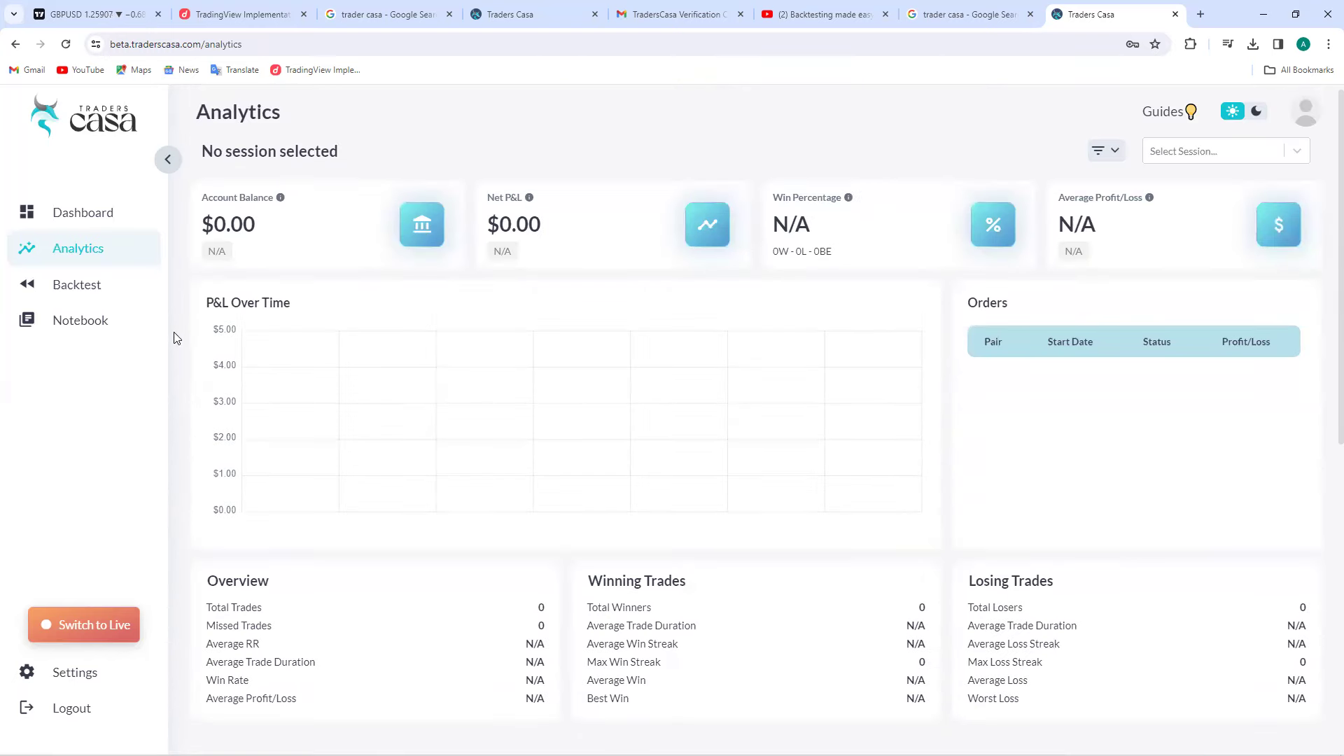
Step: Return to the Backtest page and start a new backtest session
left_click(69, 289)
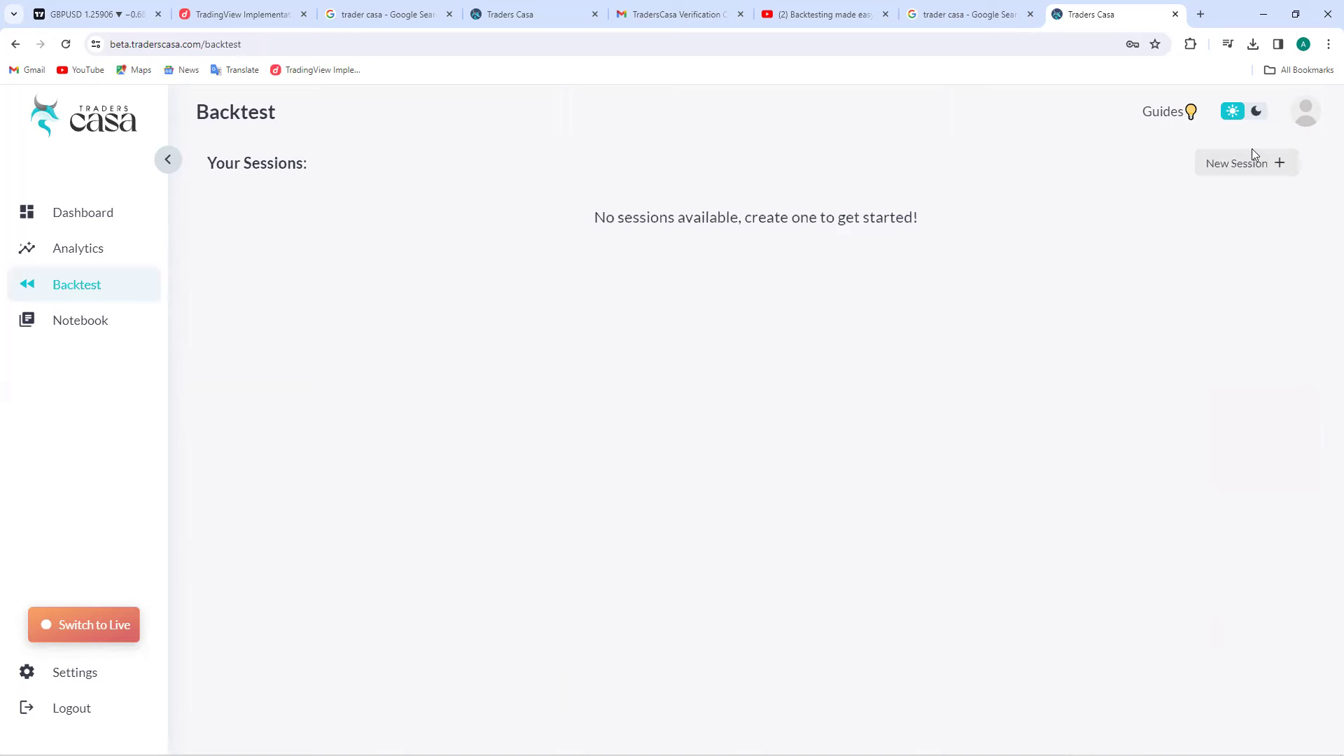
left_click(1263, 169)
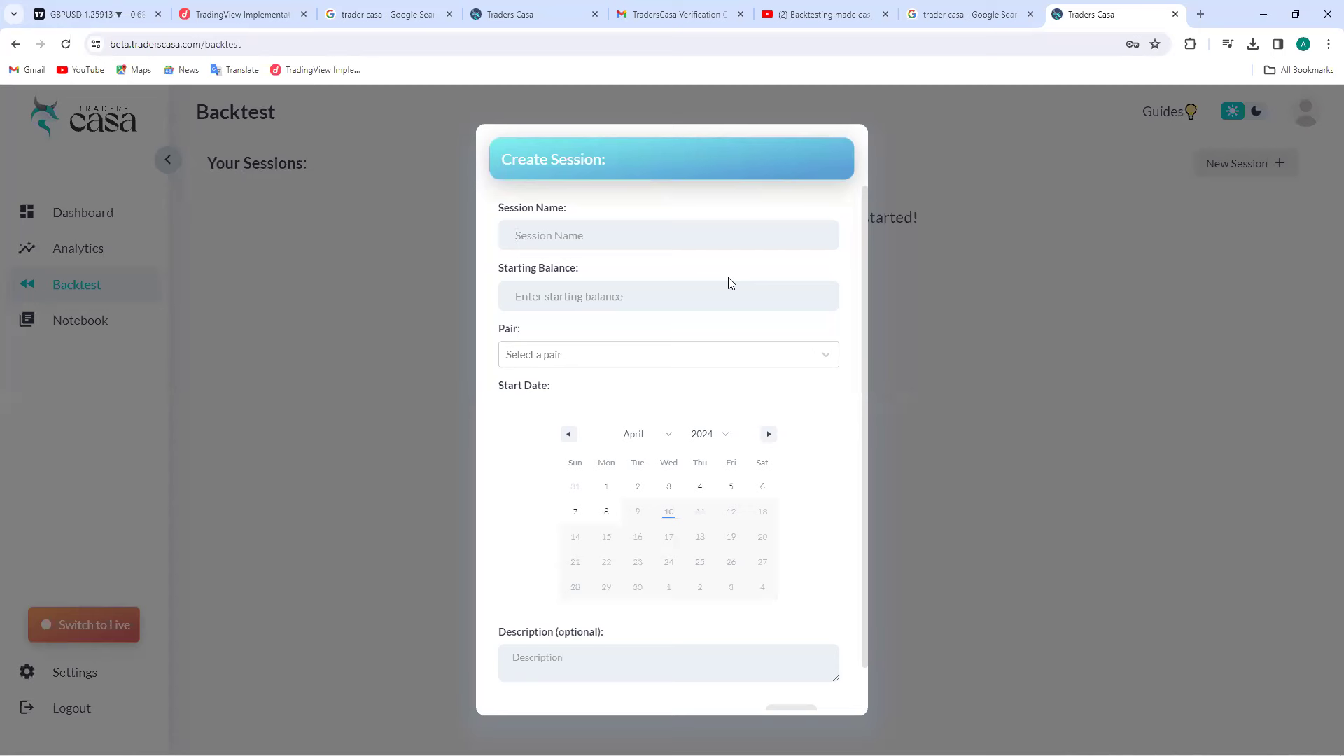
type("T")
Step: Enter session name April Backtesting and balance 50, settling on EUR/USD as the pair
key("BackSpace")
type("April")
type(" Backtes")
type("ting")
type("50")
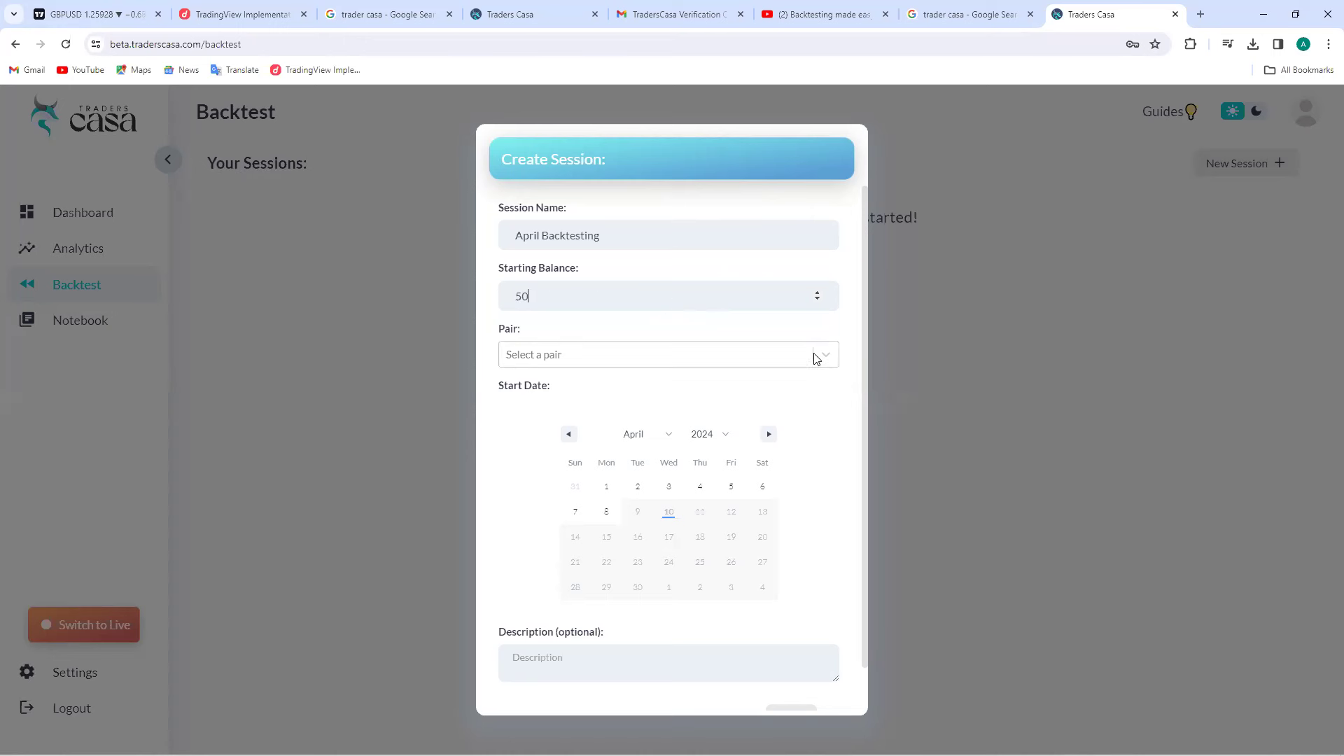
left_click(818, 356)
left_click(545, 407)
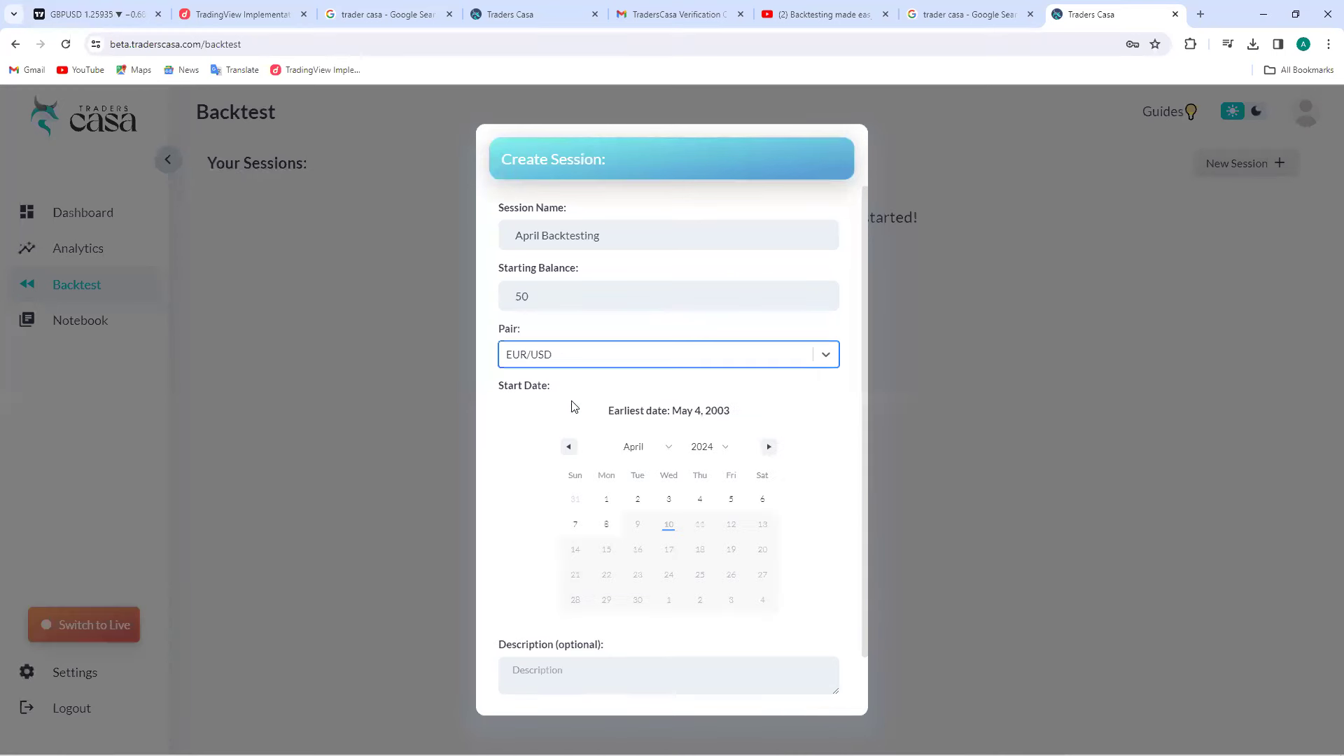
left_click(829, 358)
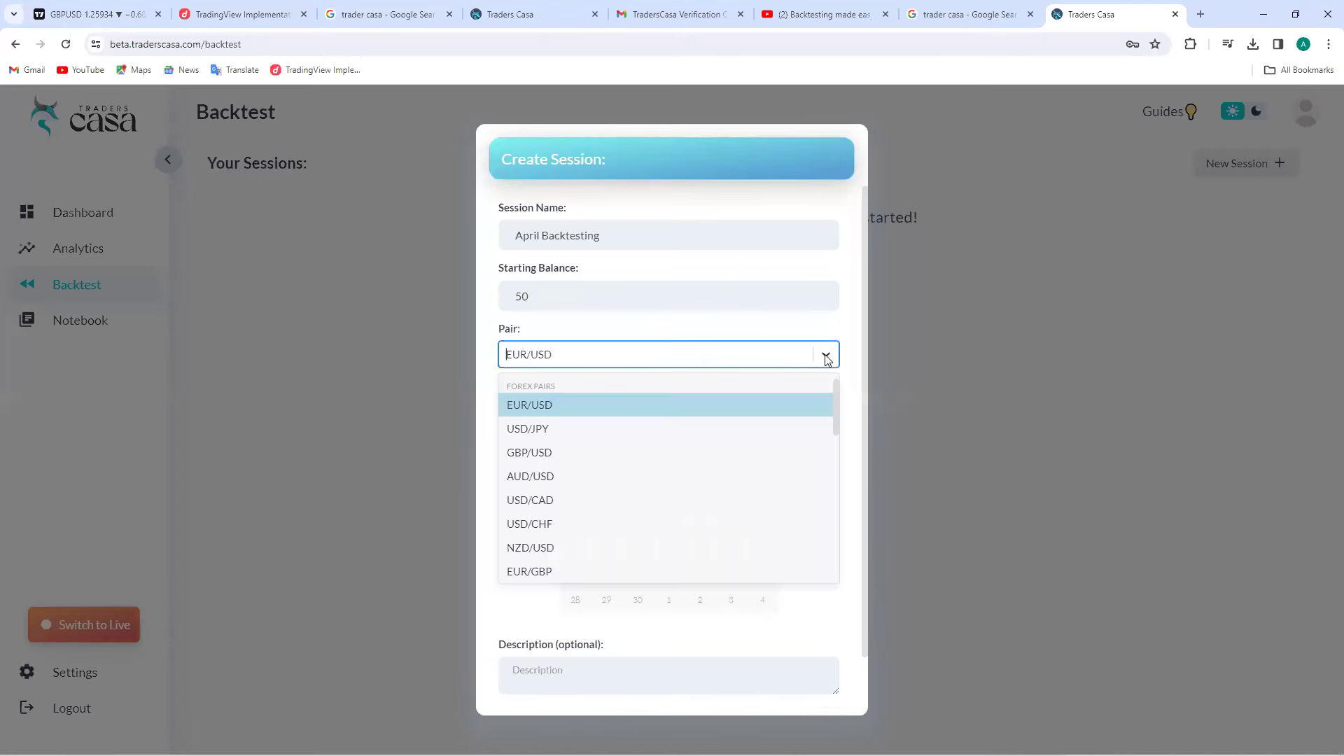
left_click(550, 427)
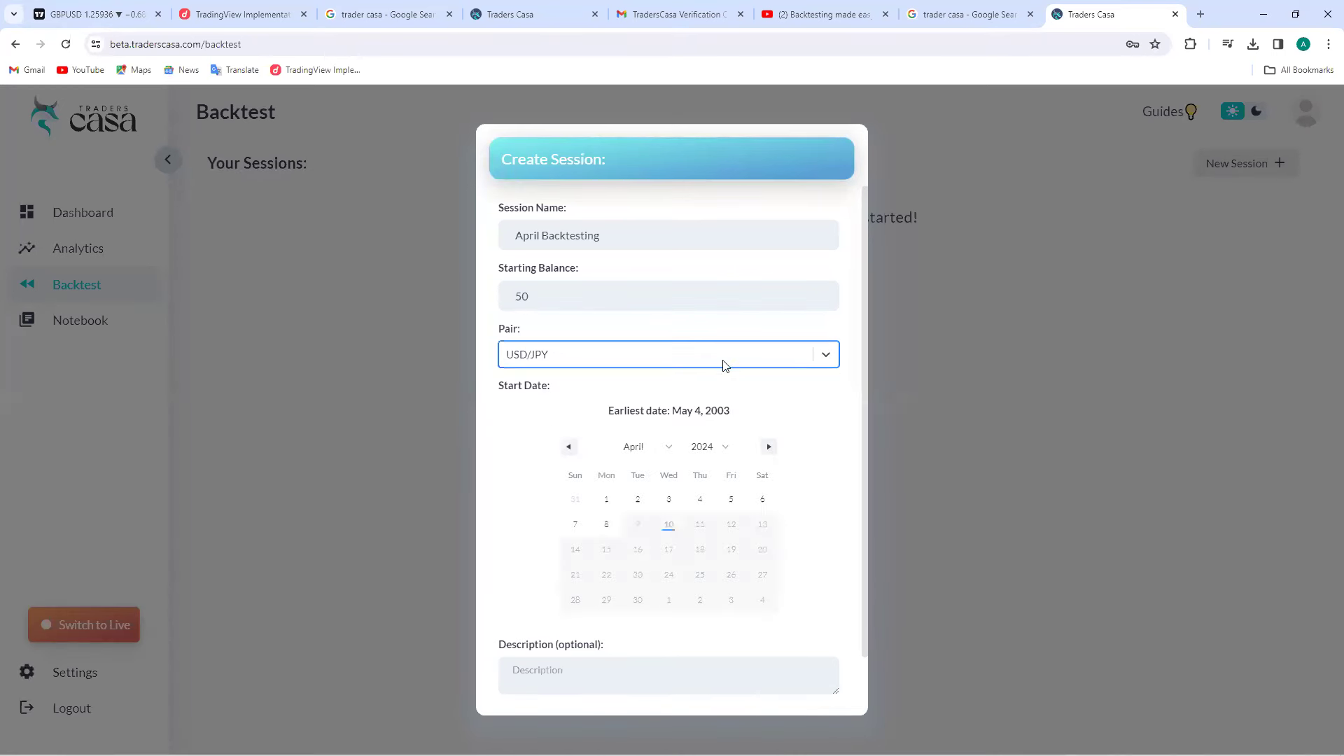
left_click(795, 359)
left_click(545, 407)
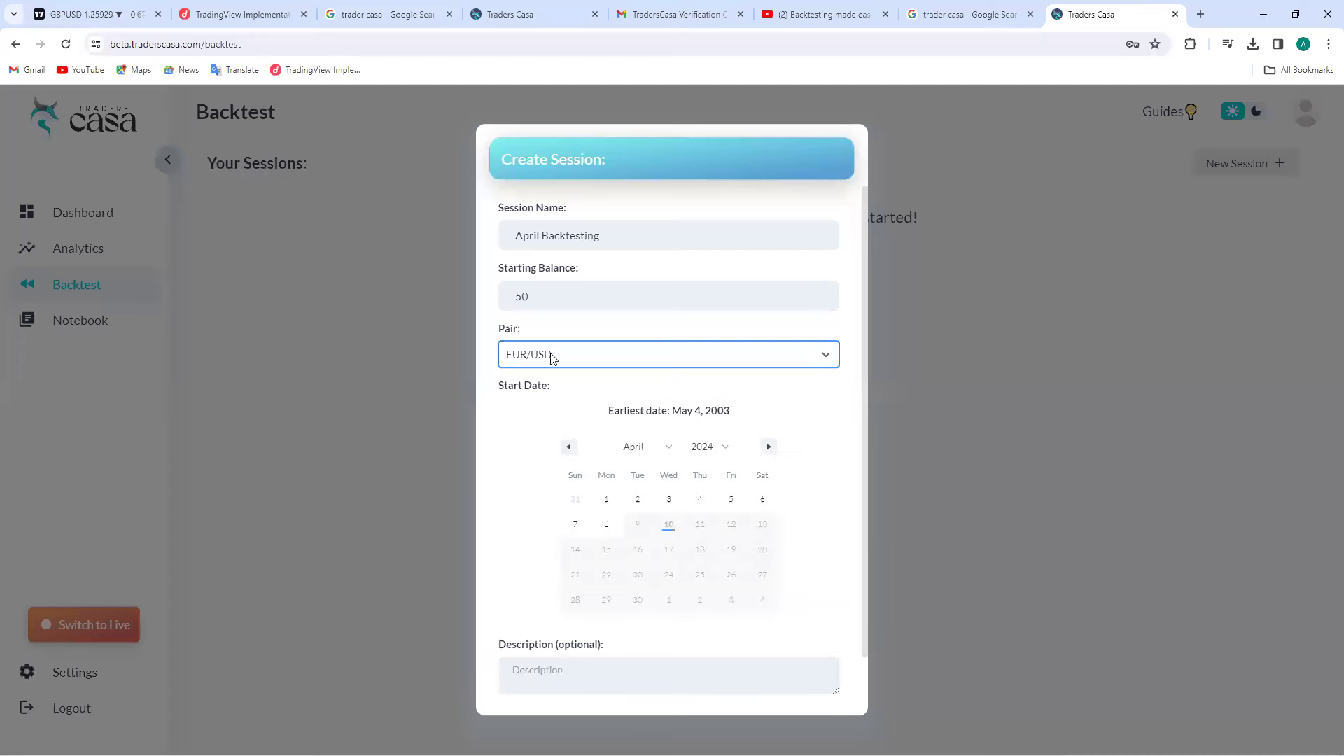
triple_click(660, 237)
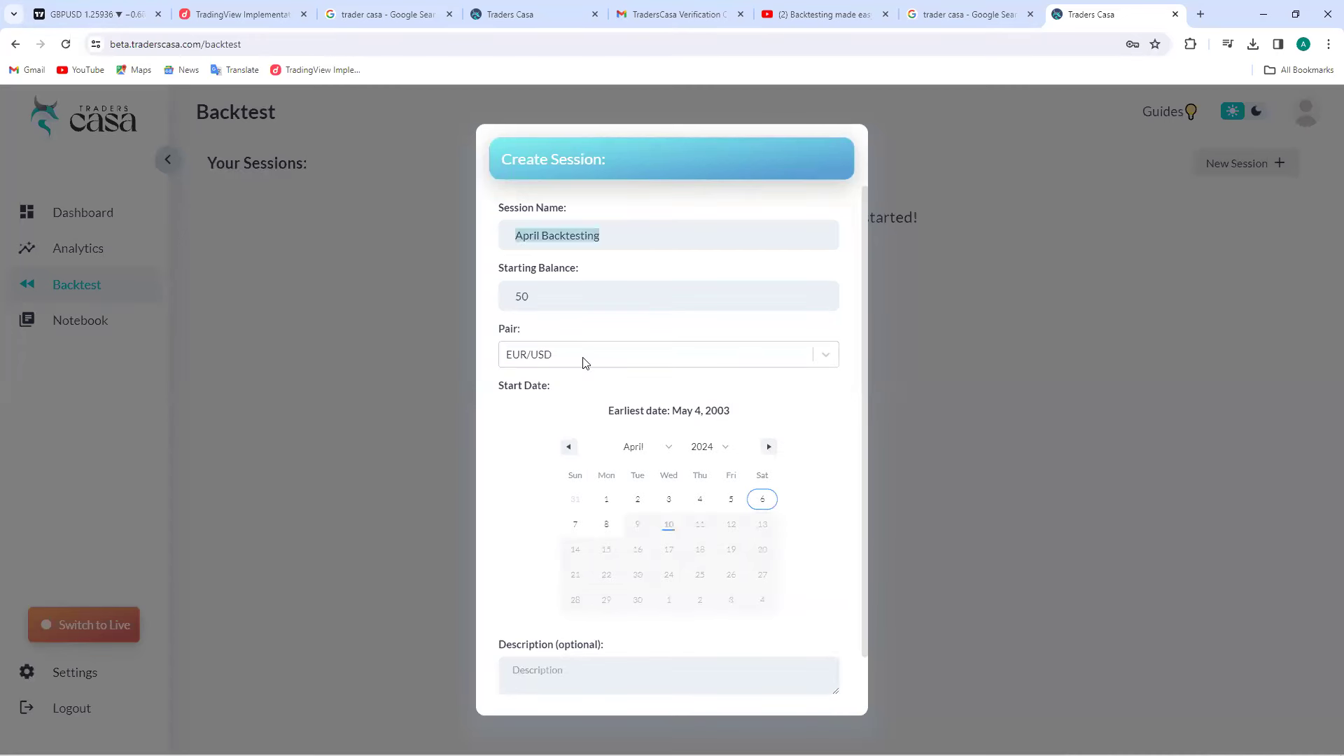
Step: Set the session start date to January 1, 2024 and save it
left_click(520, 439)
scroll(521, 440, "down", 1)
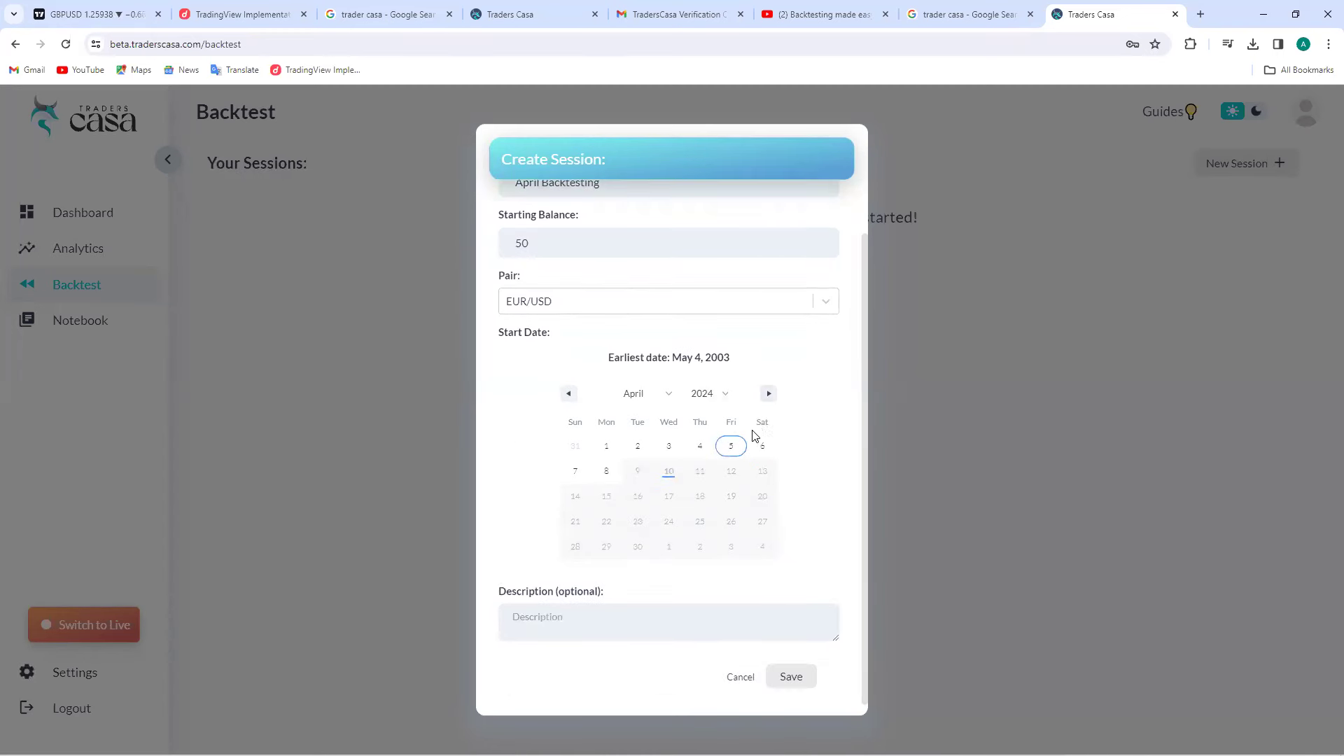
left_click(718, 399)
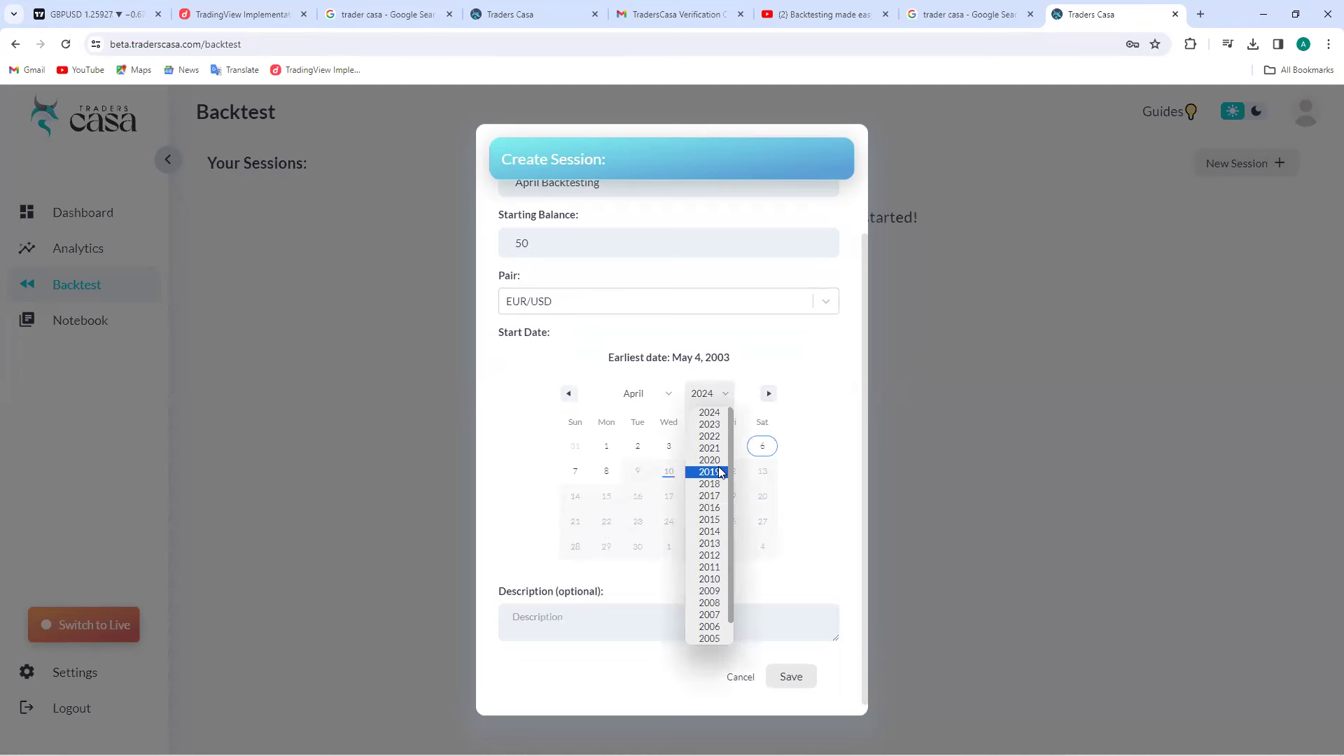
left_click(714, 417)
left_click(643, 394)
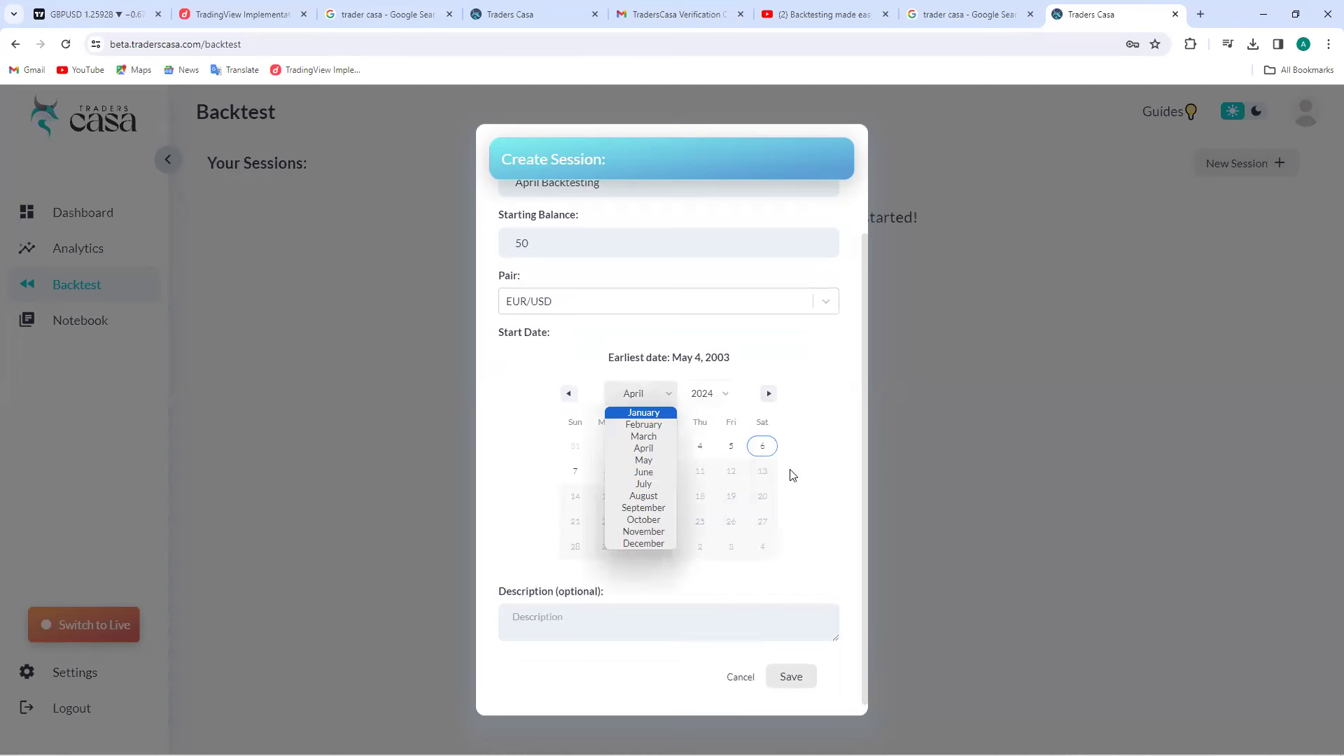
left_click(643, 411)
left_click(606, 445)
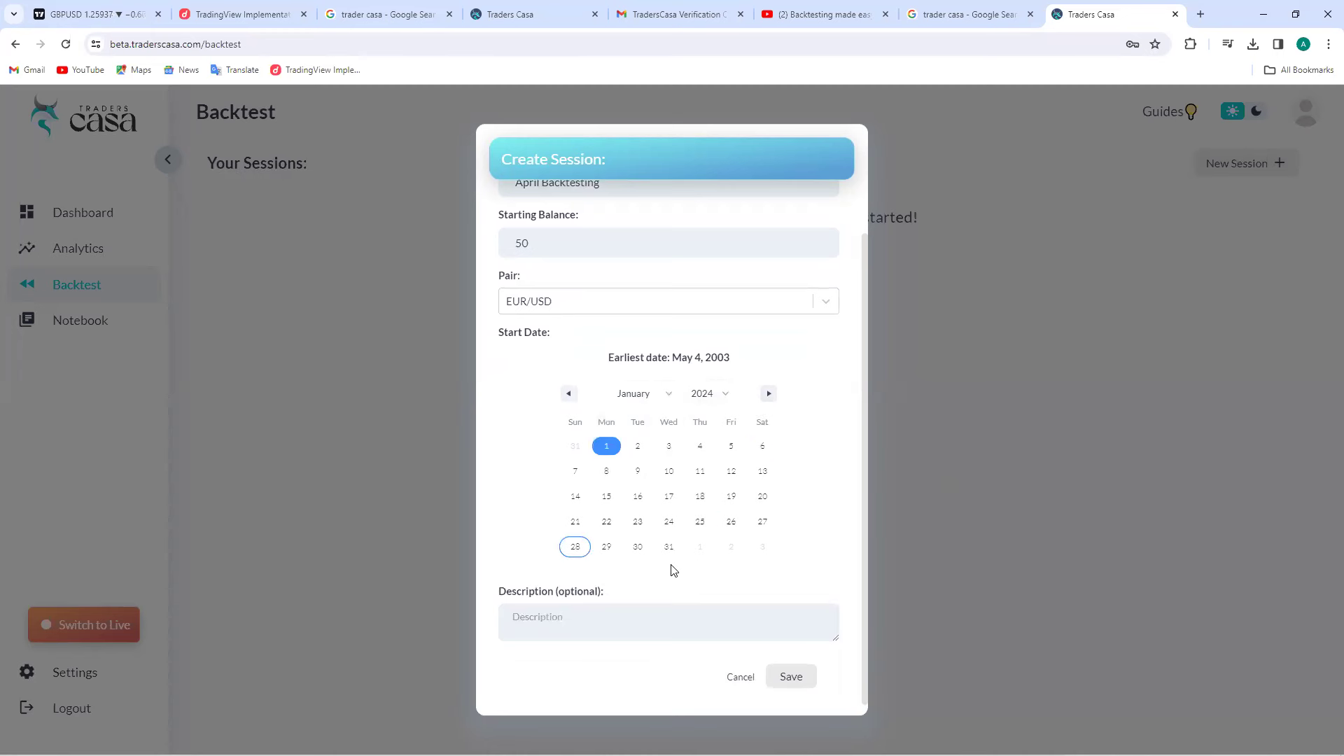
key("Right")
key("Right")
key("Left")
left_click(796, 678)
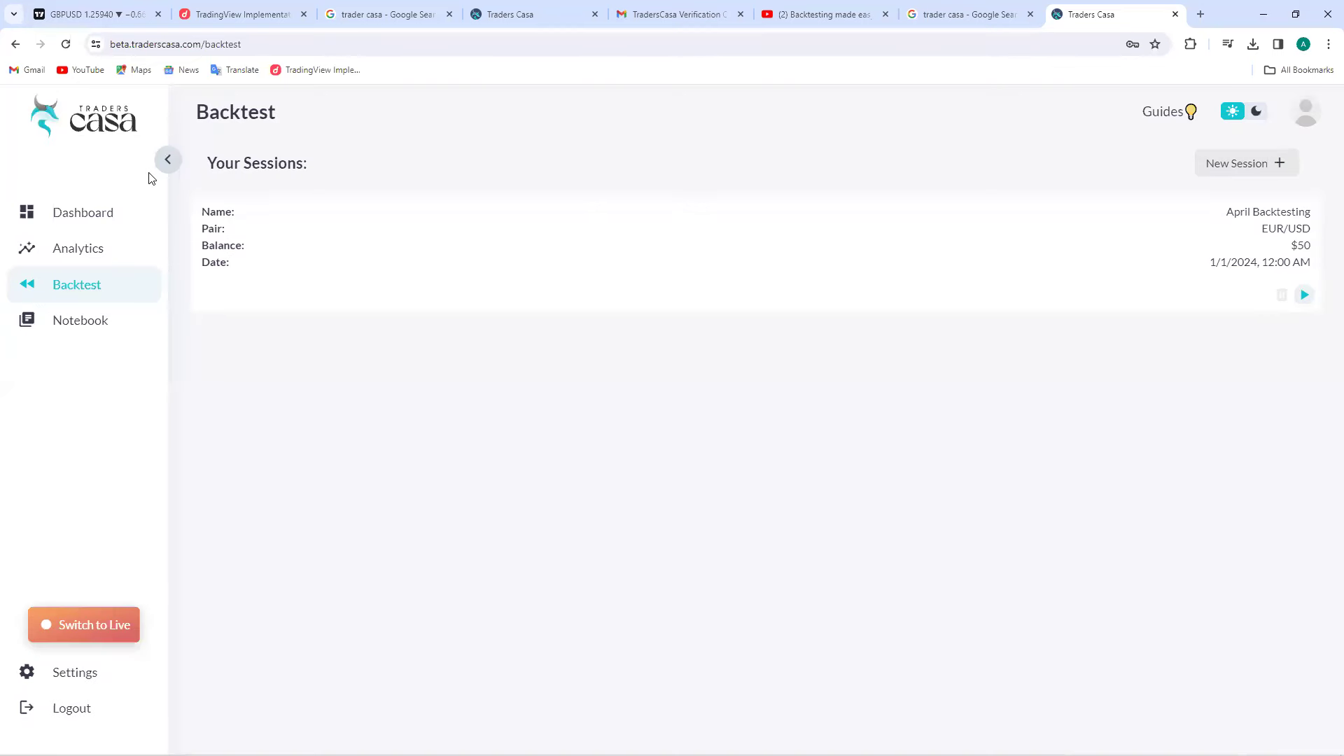
mouse_move(754, 253)
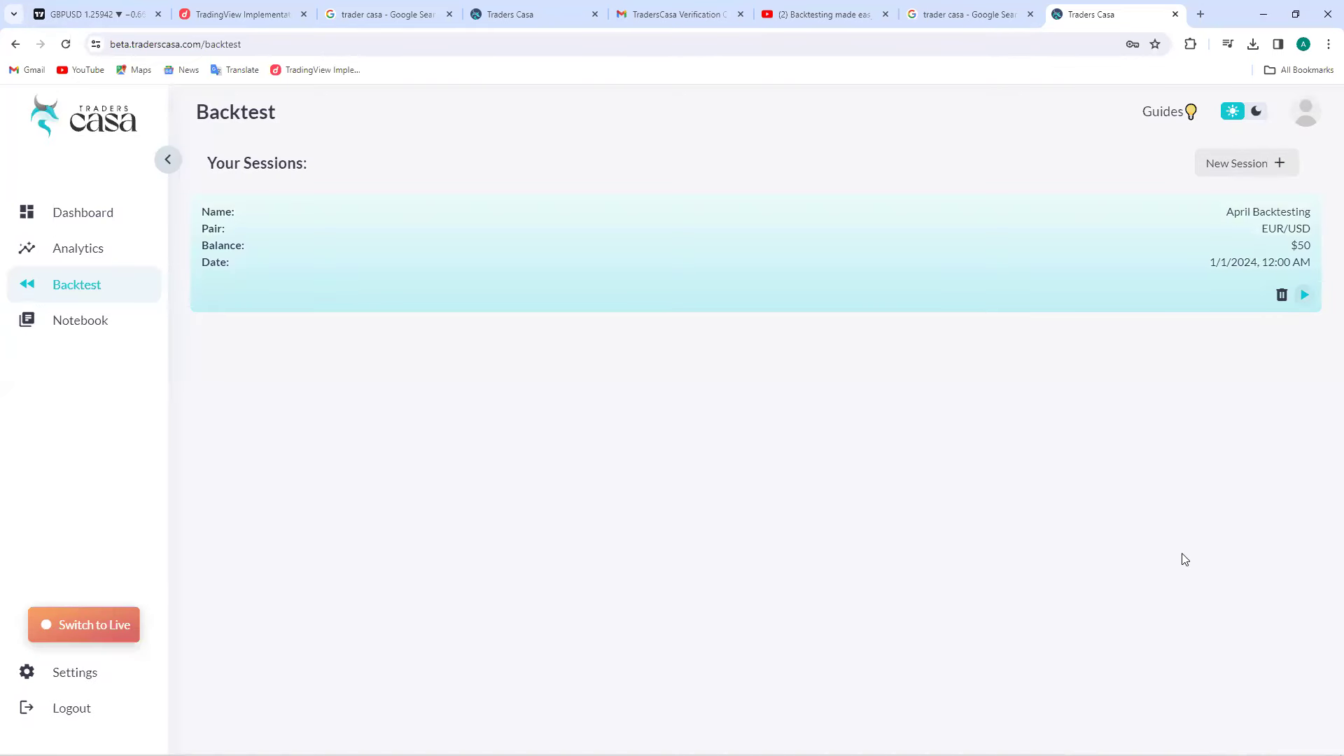
Step: Launch the April Backtesting session replay, then return to the 'trader casa' Google results
left_click(1303, 298)
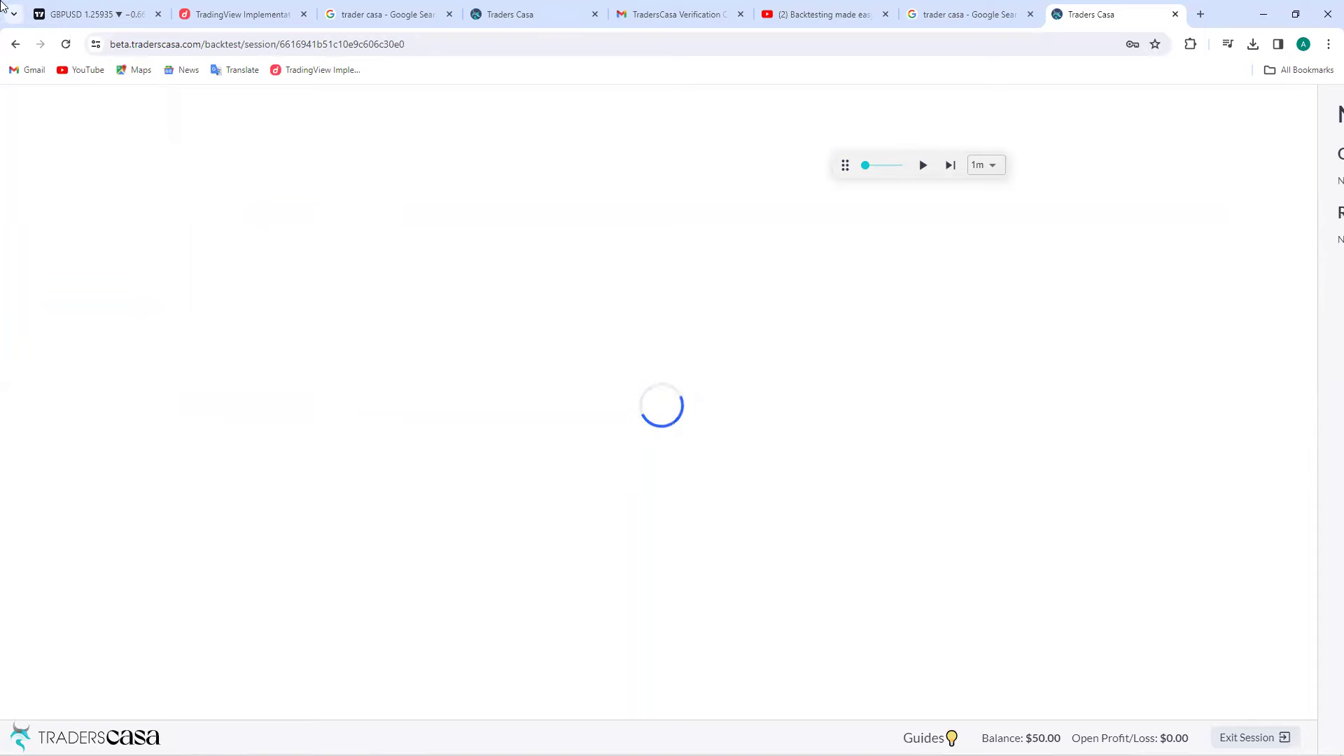
left_click(363, 15)
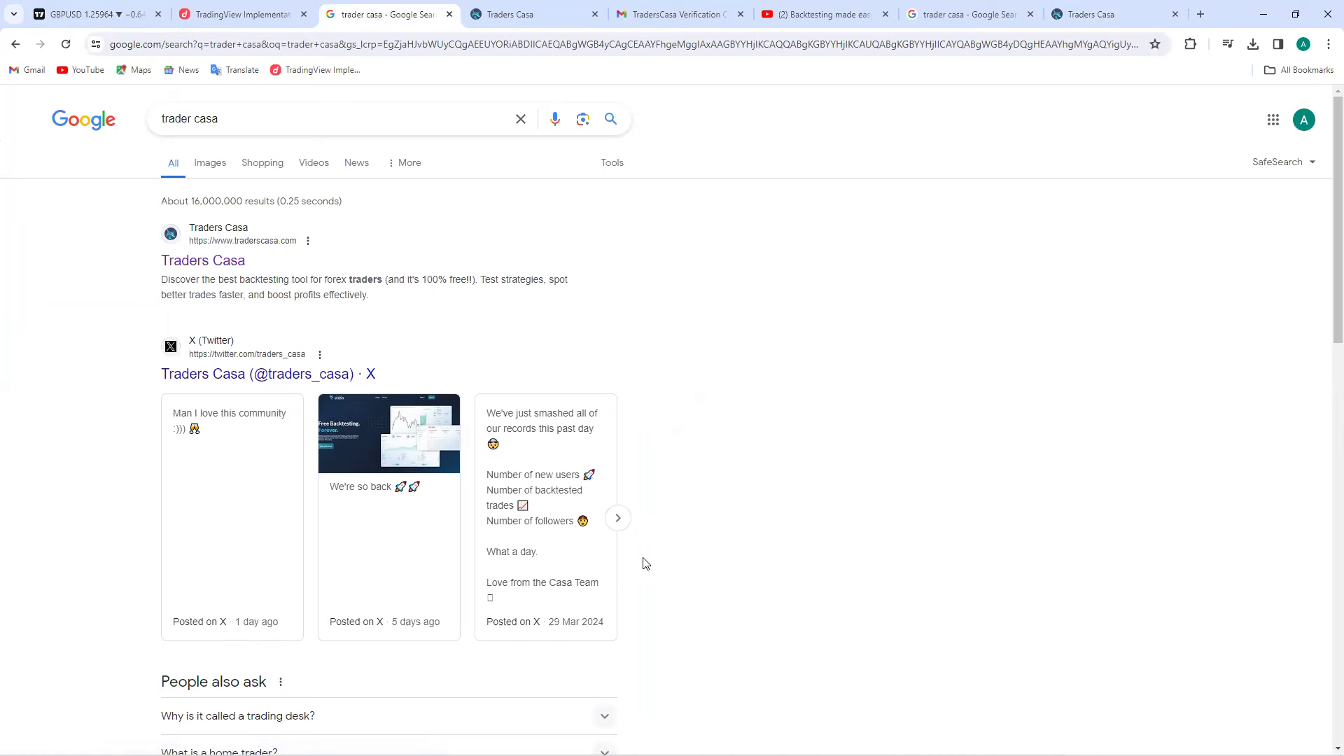
scroll(694, 559, "down", 3)
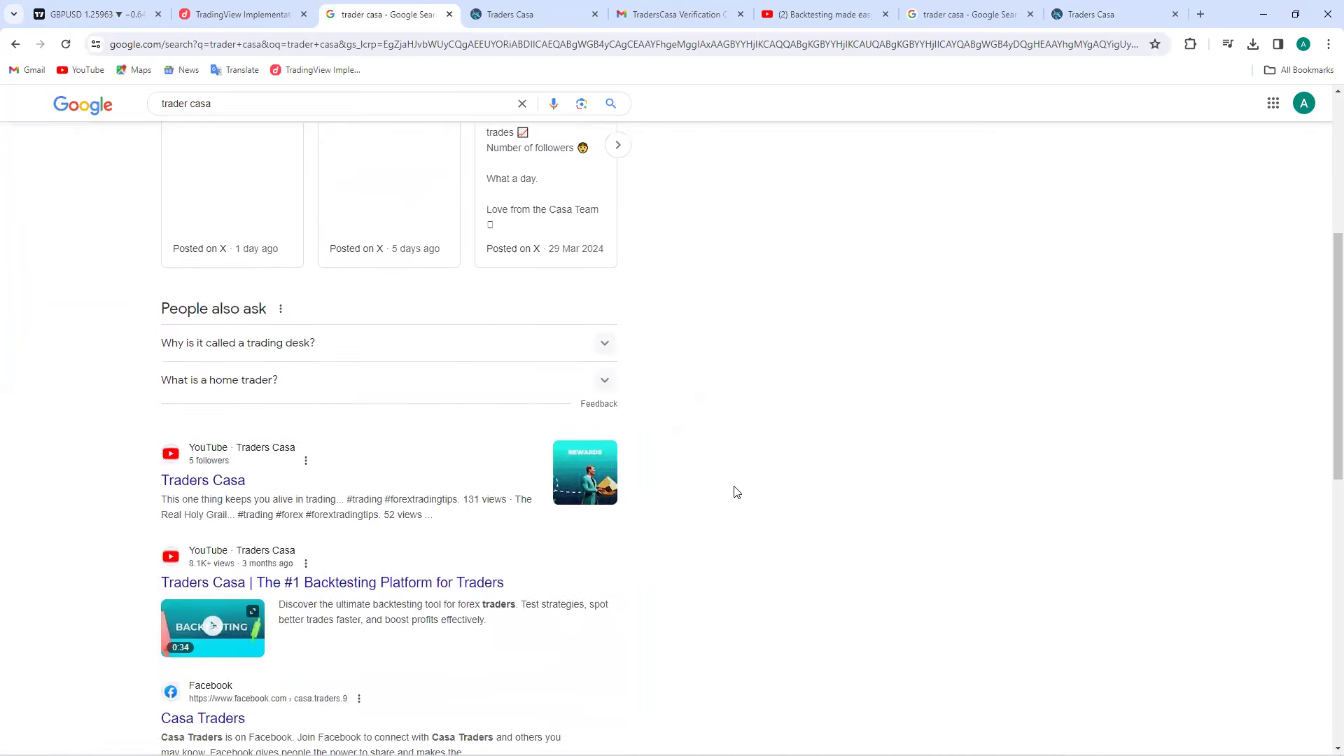
Step: Return to the Traders Casa EUR/USD backtest chart
left_click(1113, 13)
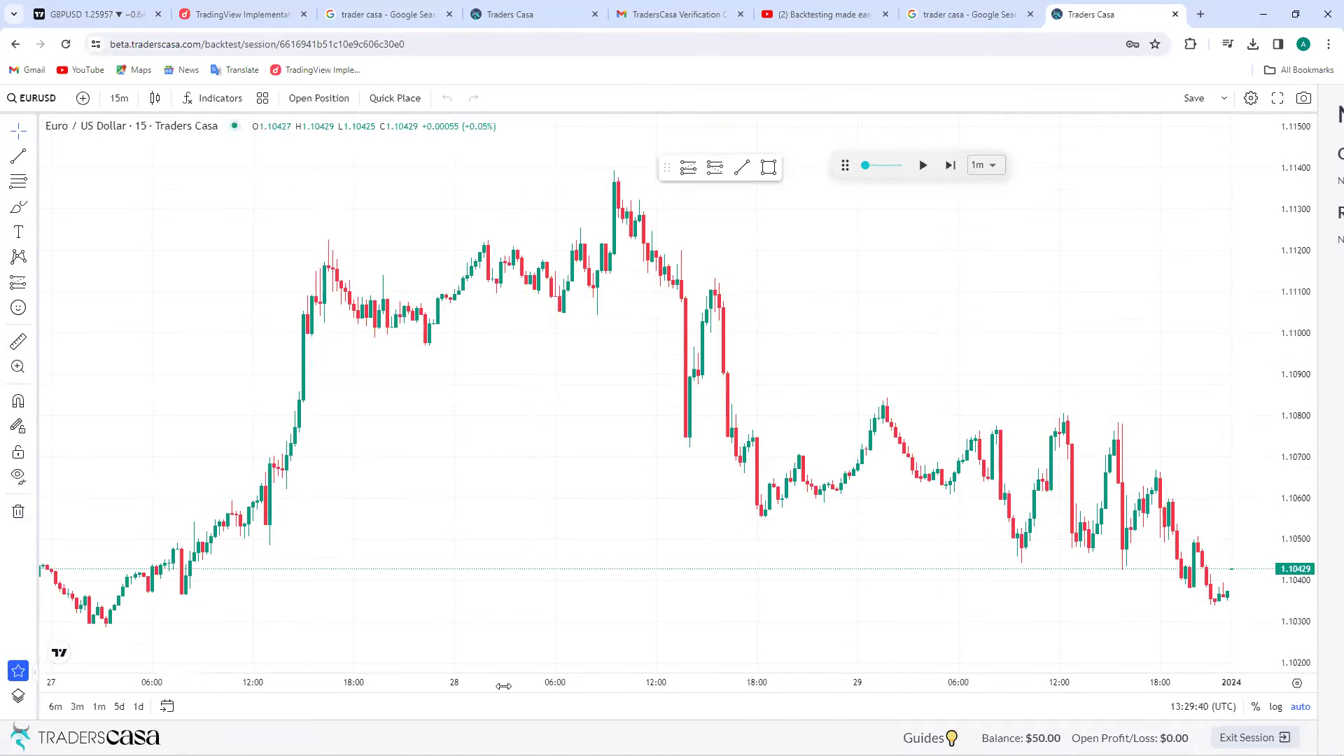
scroll(1038, 657, "down", 2)
scroll(1047, 599, "down", 3)
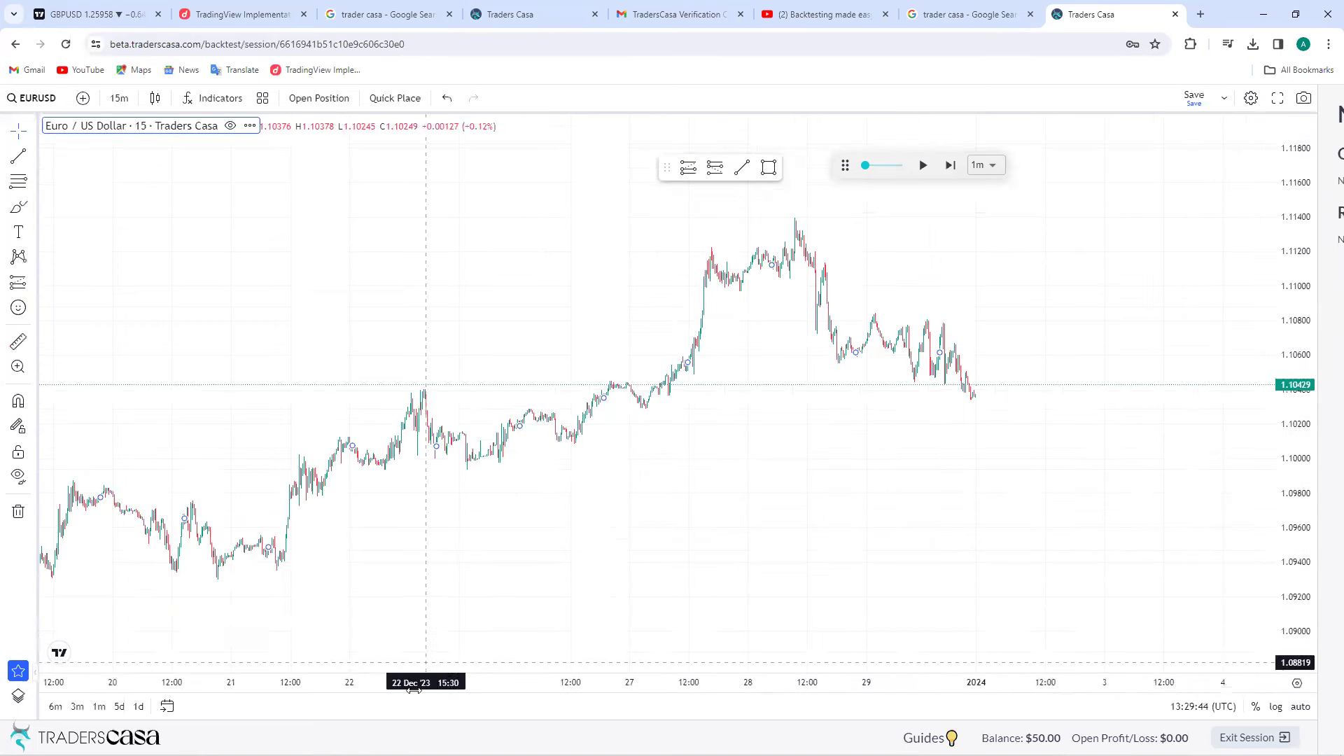
scroll(634, 655, "down", 3)
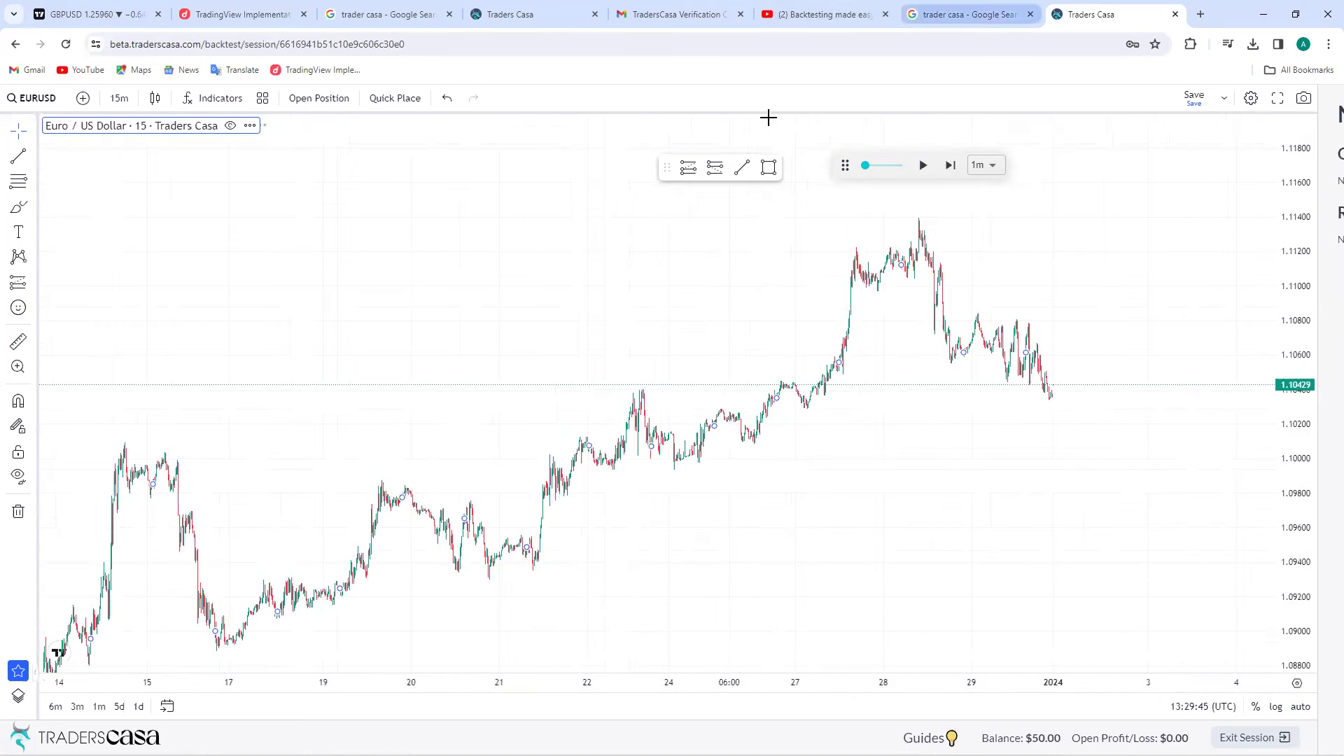
Step: Glance at the YouTube tutorial, then stretch the EUR/USD chart's price scale vertically
left_click(824, 14)
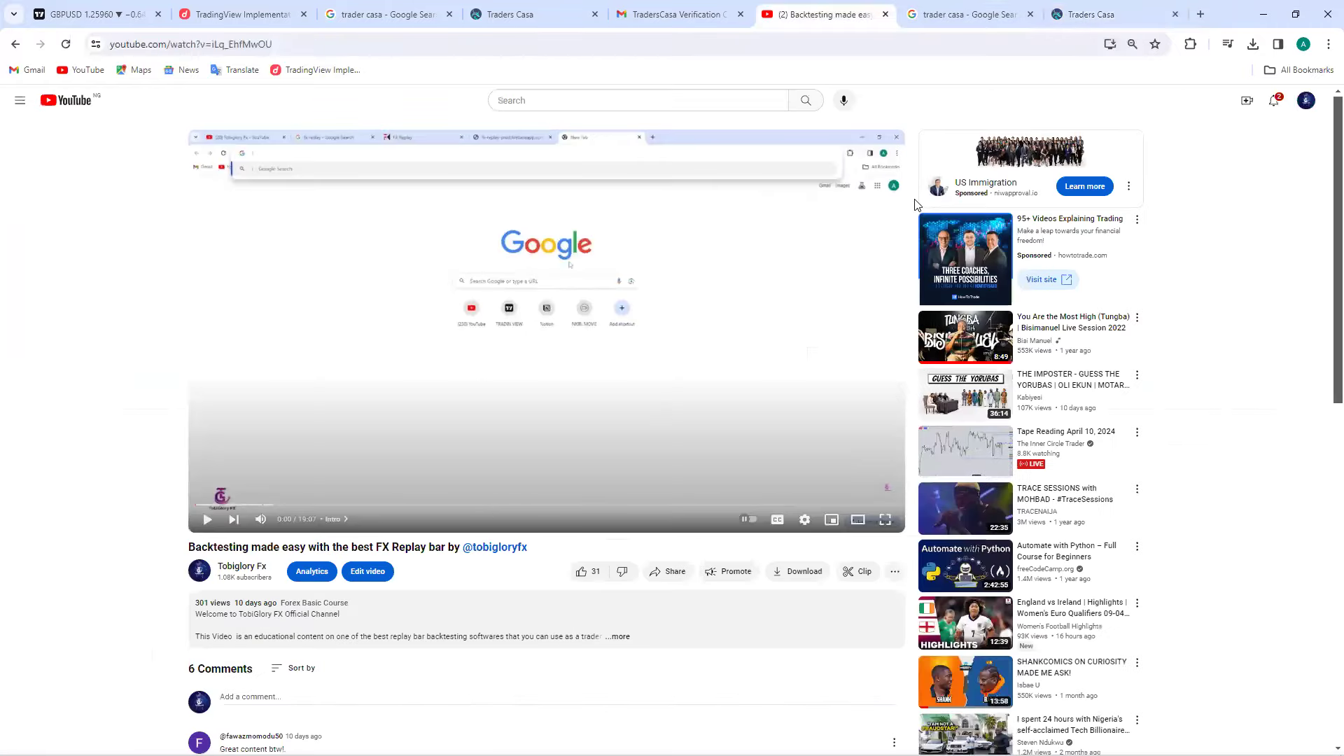
left_click(1092, 14)
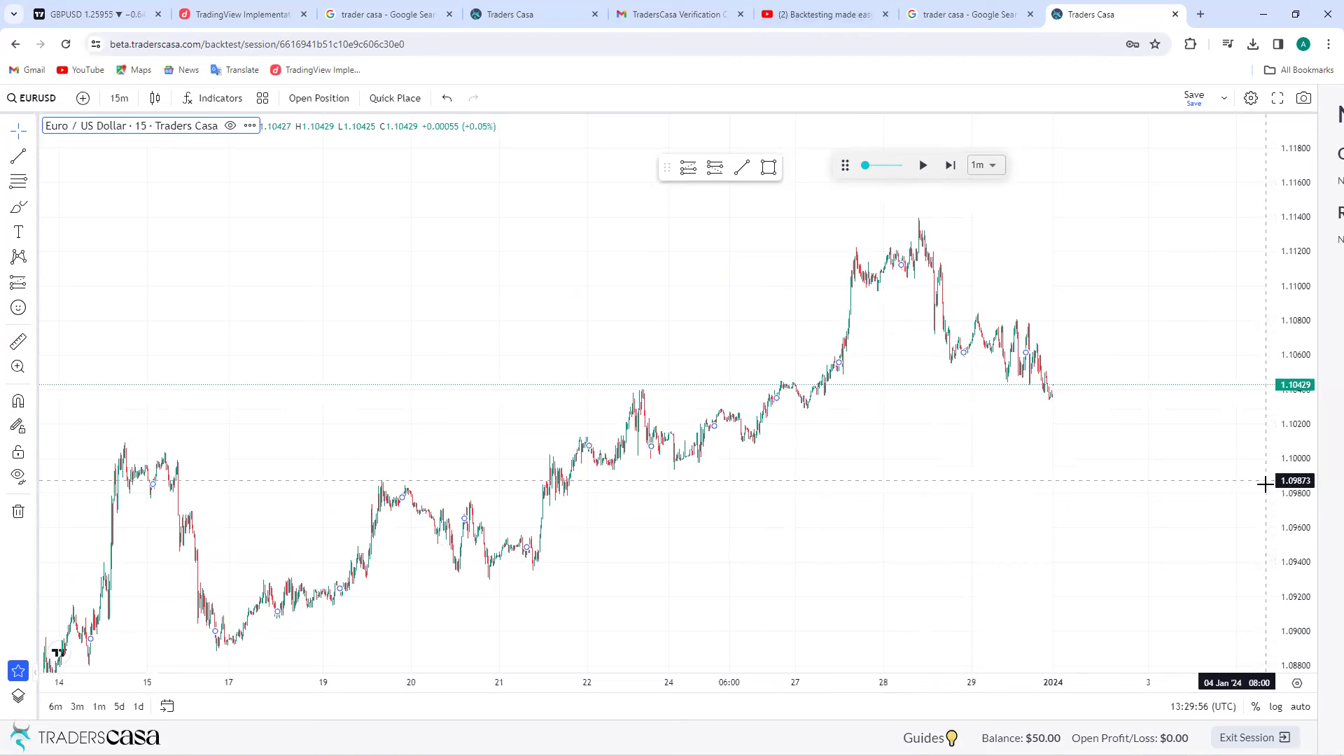
left_click_drag(1275, 384, 1029, 486)
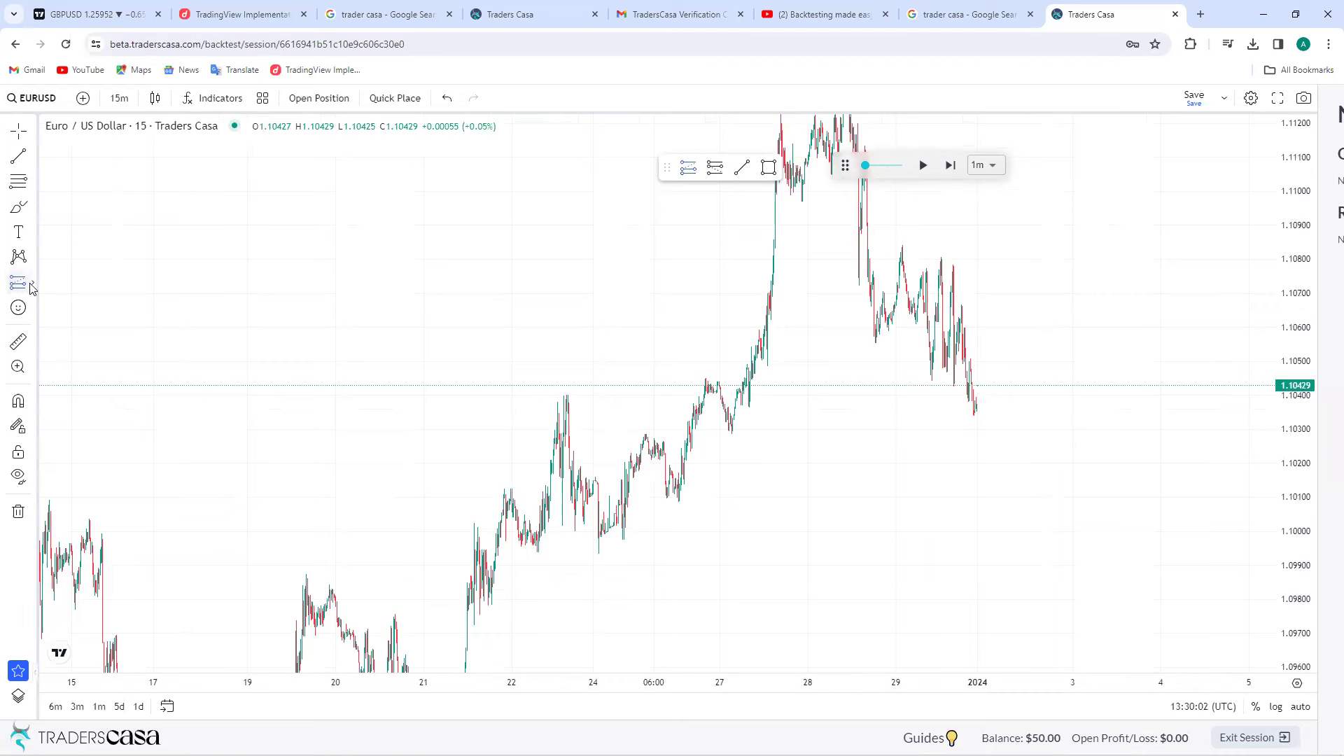
Step: Place a long position at the 27 Dec low (1.10281) with the stop at 1.10147
left_click(33, 289)
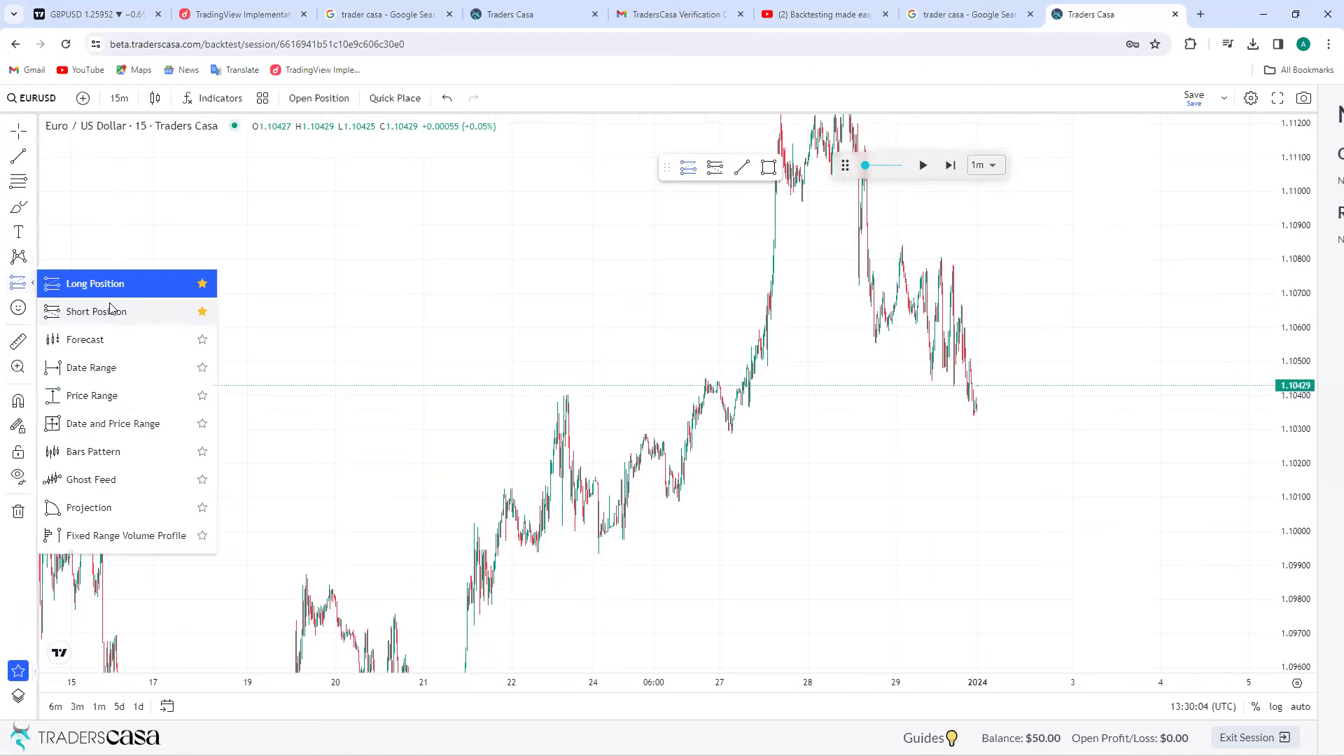
left_click(112, 312)
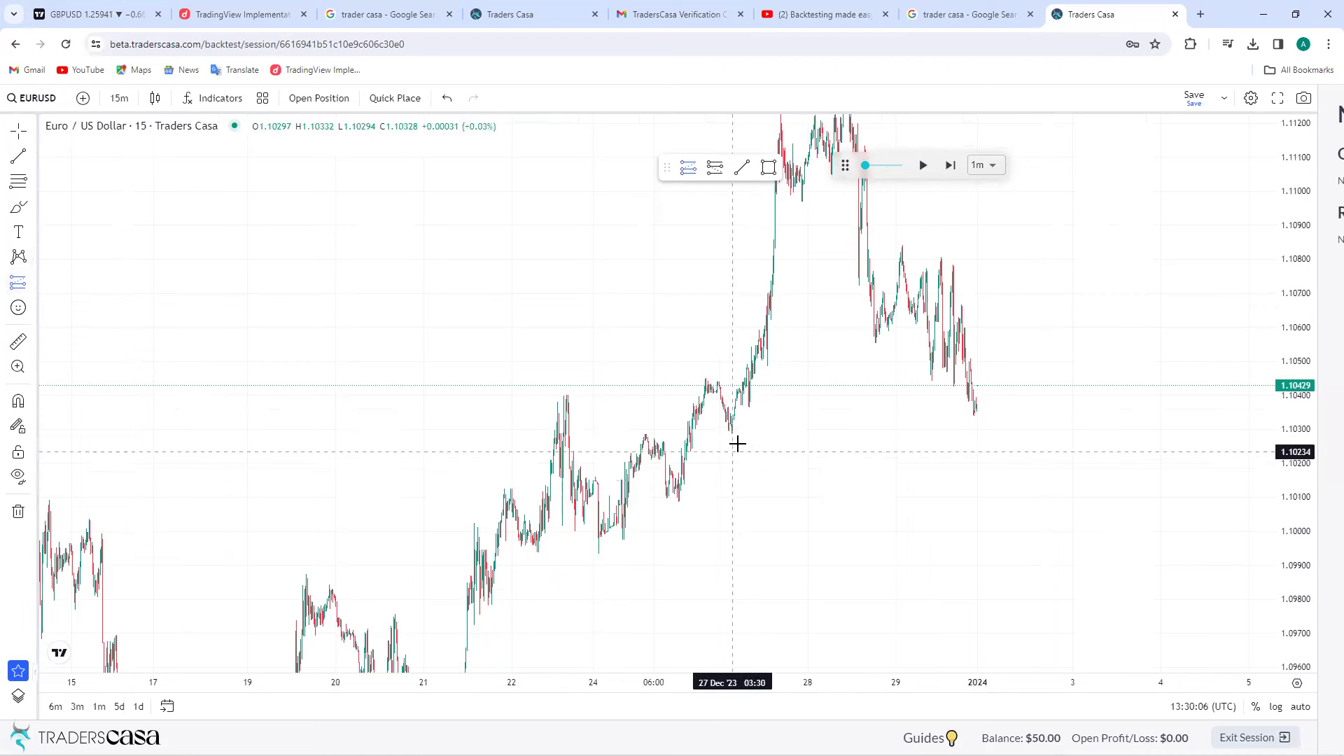
left_click(731, 435)
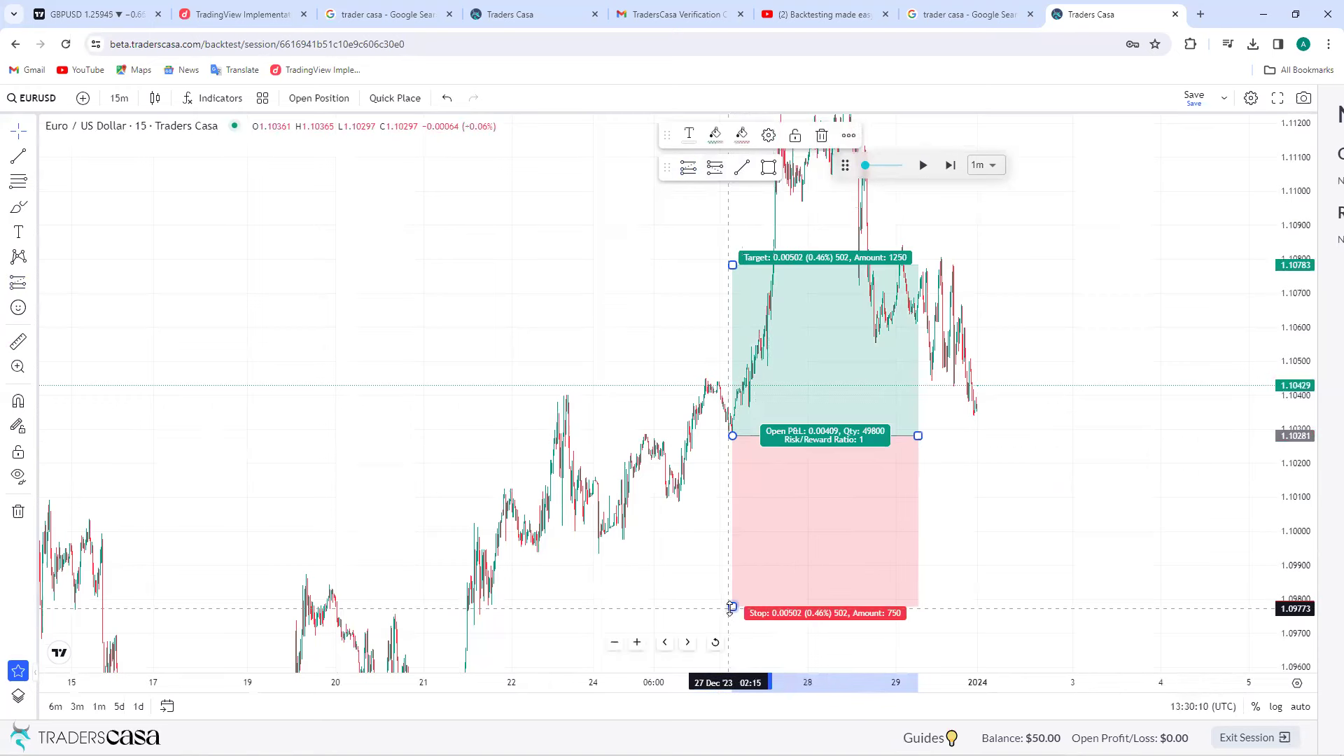
left_click_drag(727, 560, 722, 480)
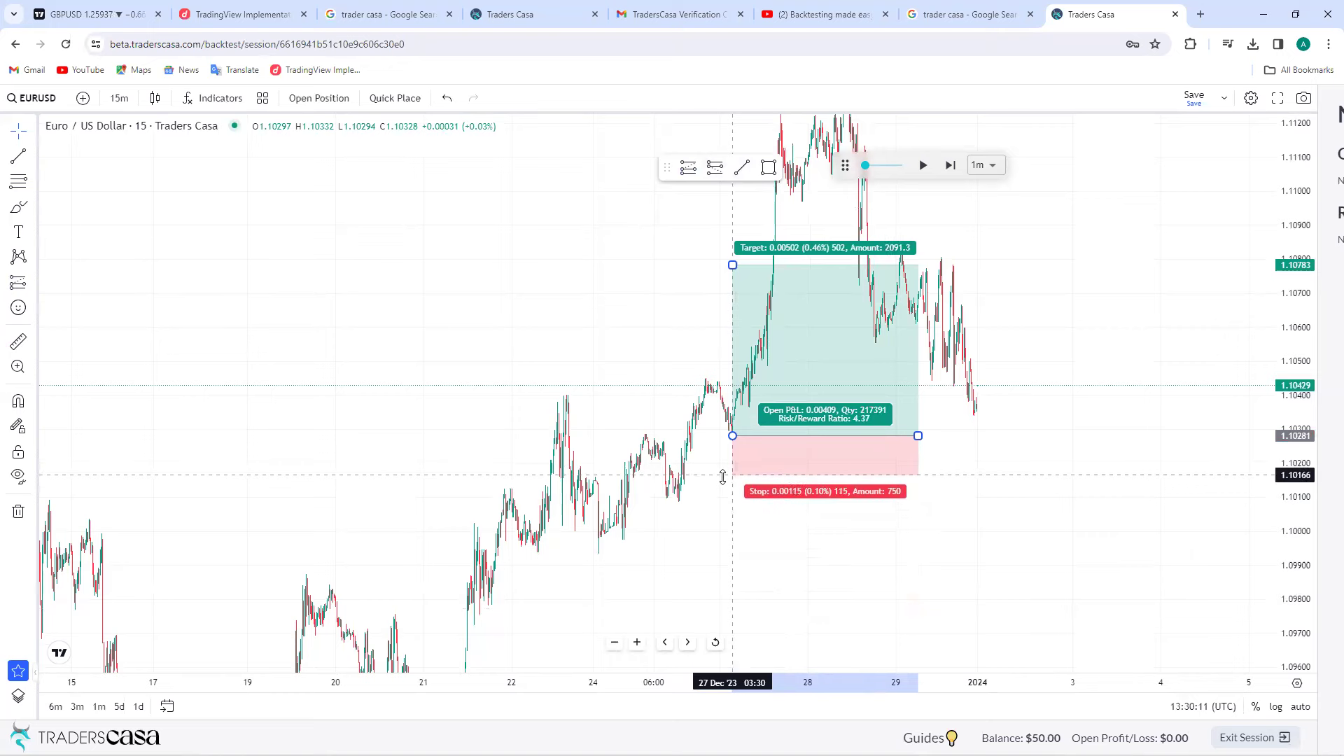
Step: Raise the target to 1.11346 for 7.95 risk/reward and extend the box into early January
left_click_drag(996, 438, 917, 549)
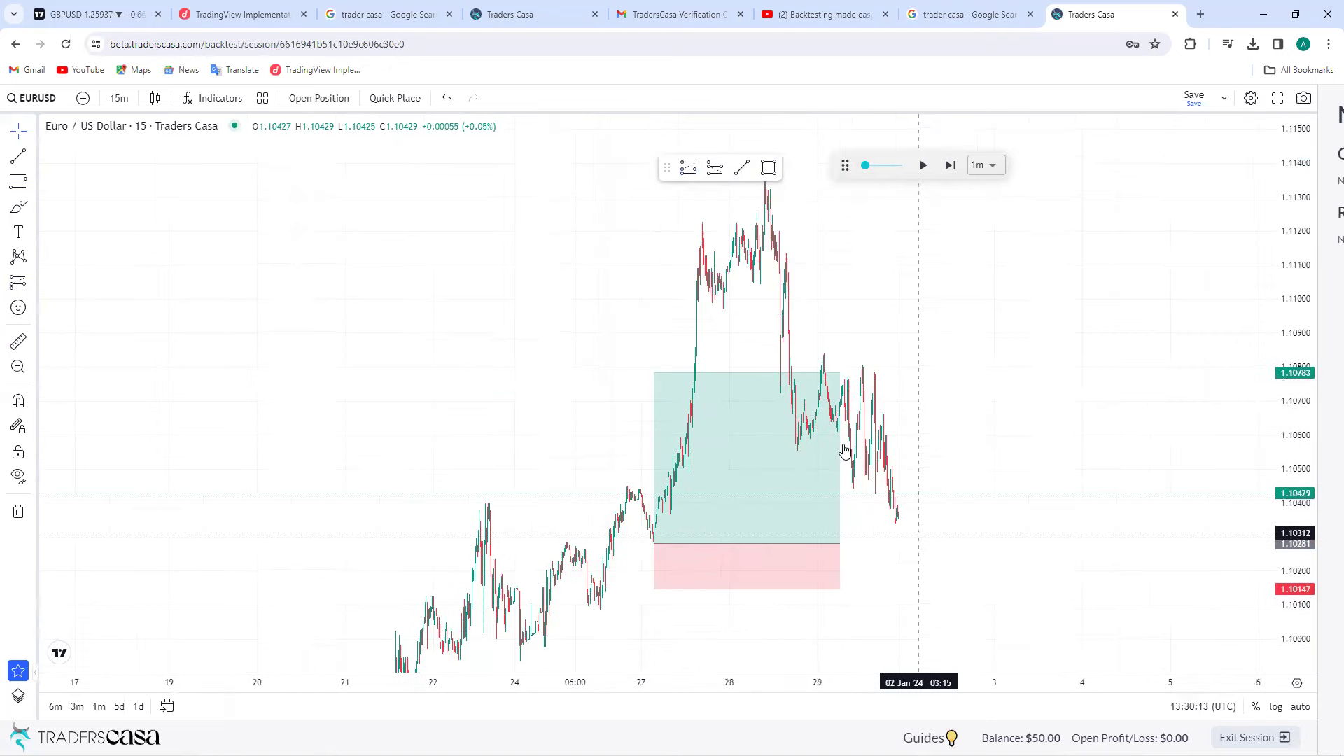
mouse_move(659, 280)
left_mouse_down()
mouse_move(597, 421)
mouse_move(588, 213)
left_mouse_up()
left_click(597, 420)
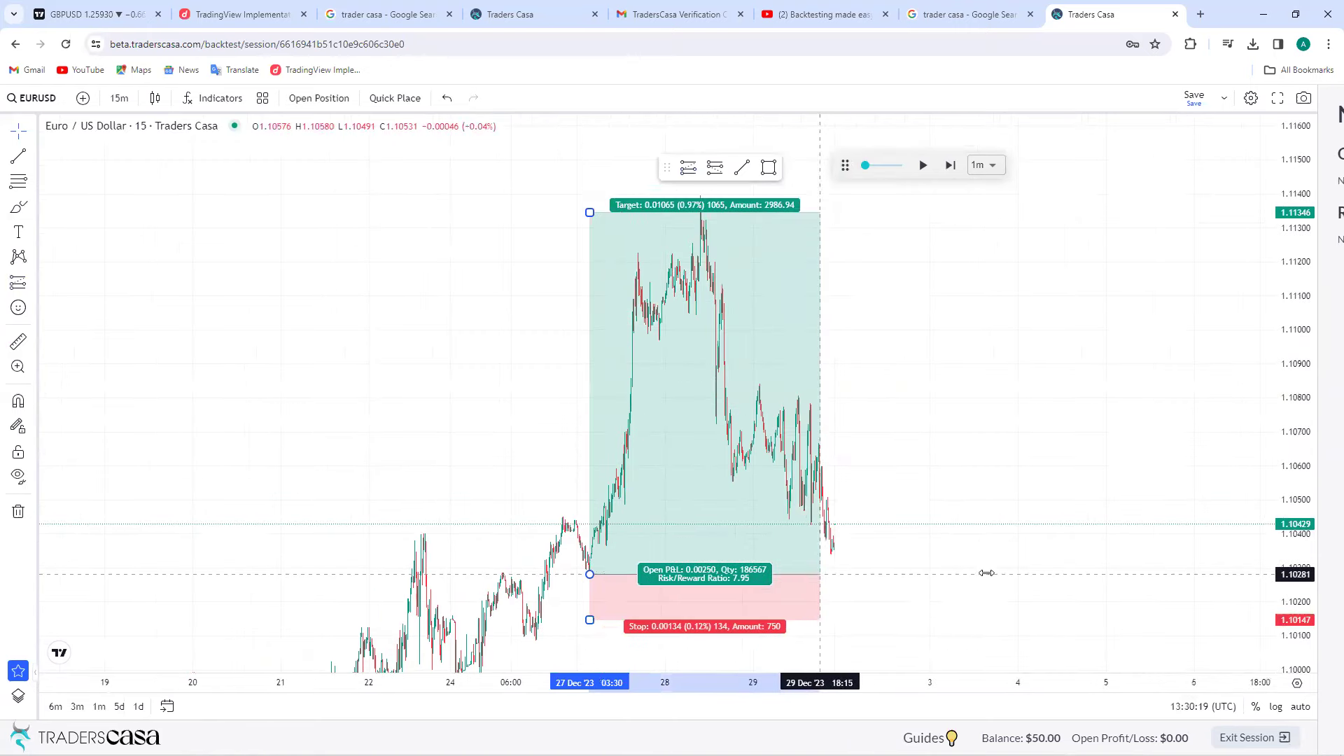
left_click_drag(775, 573, 1006, 573)
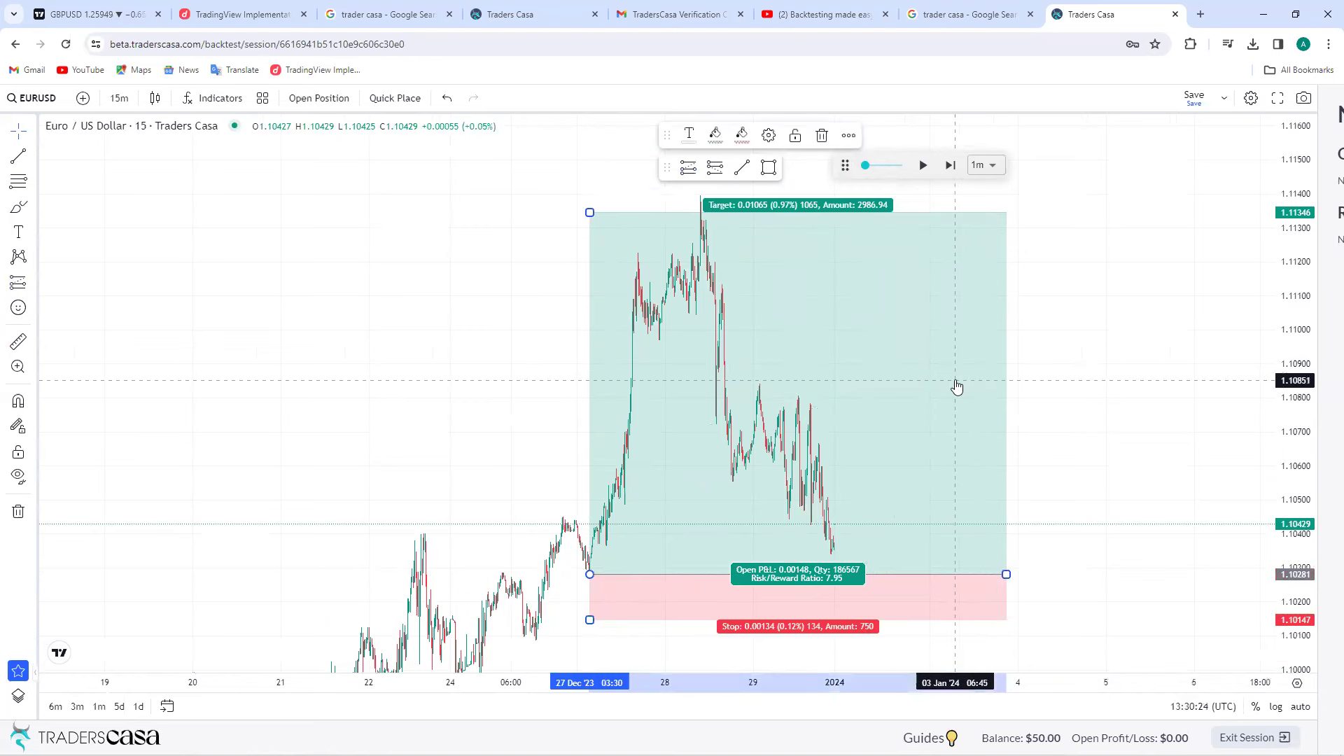
Step: Place a buy limit trade at 1.10281 with stop loss 1.10147 and take profit 1.11346
left_click(319, 98)
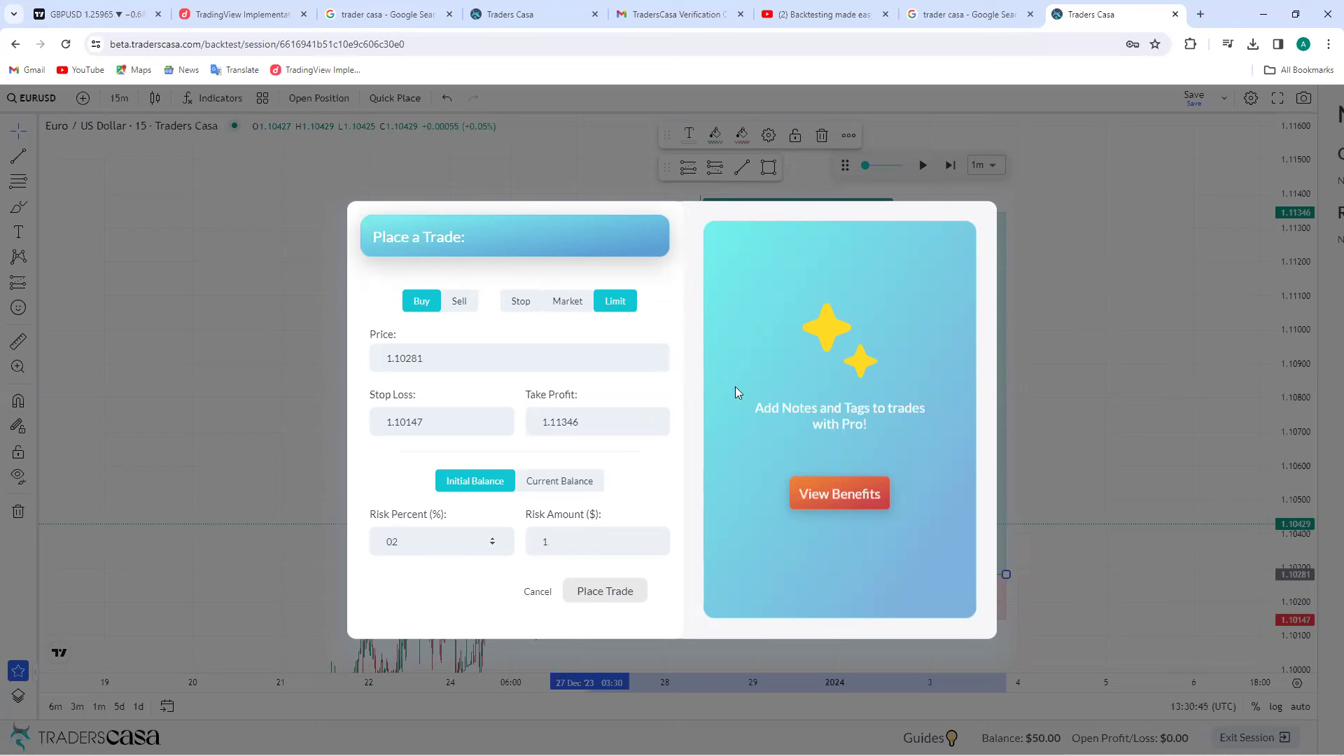
left_click(605, 591)
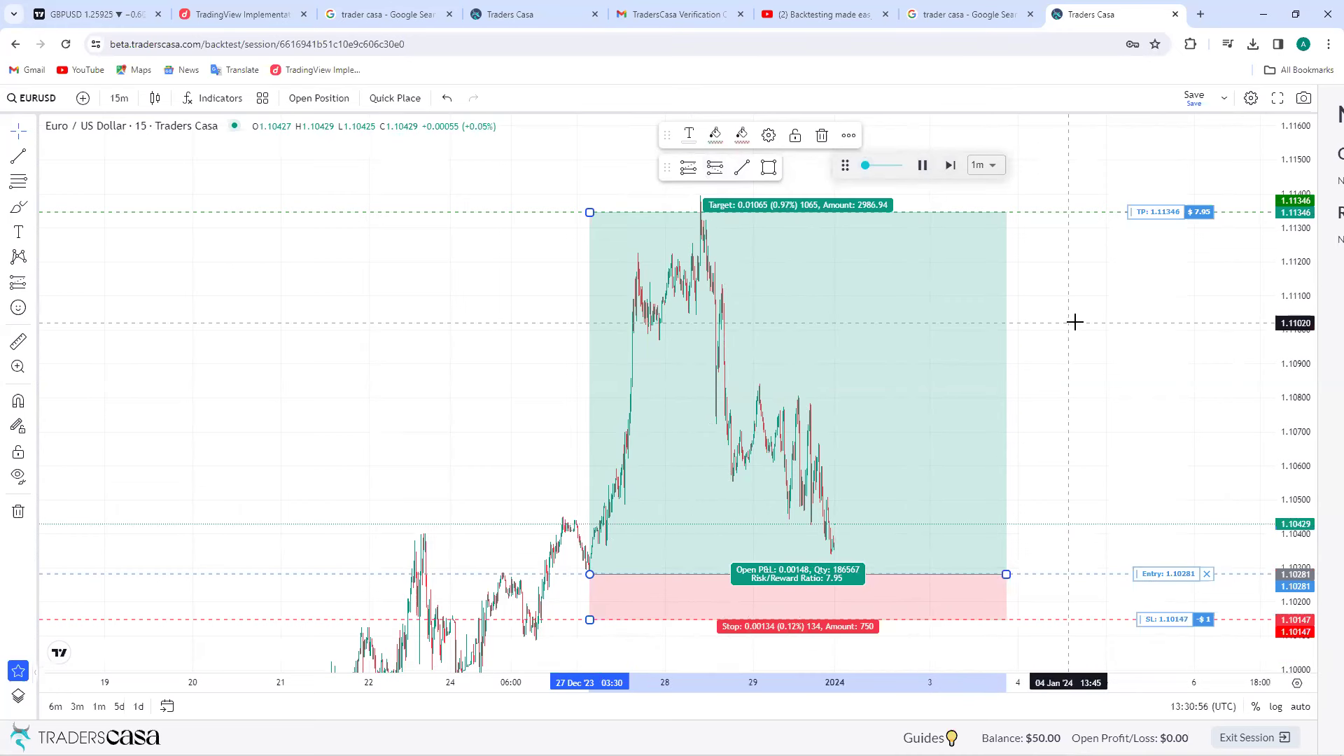
Step: Replay in 5-minute steps until price breaks the 1.10147 stop, then pause at a $49 balance
left_click_drag(1075, 322, 914, 258)
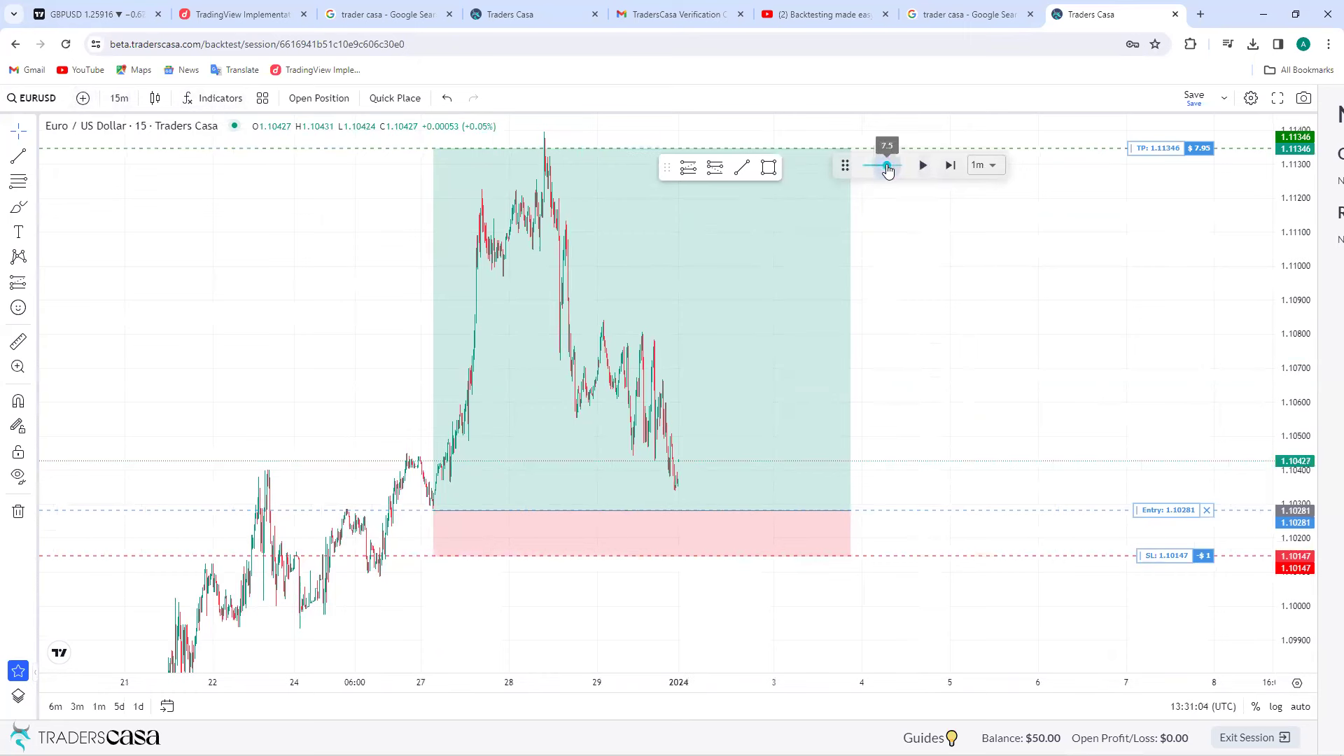
left_click(996, 168)
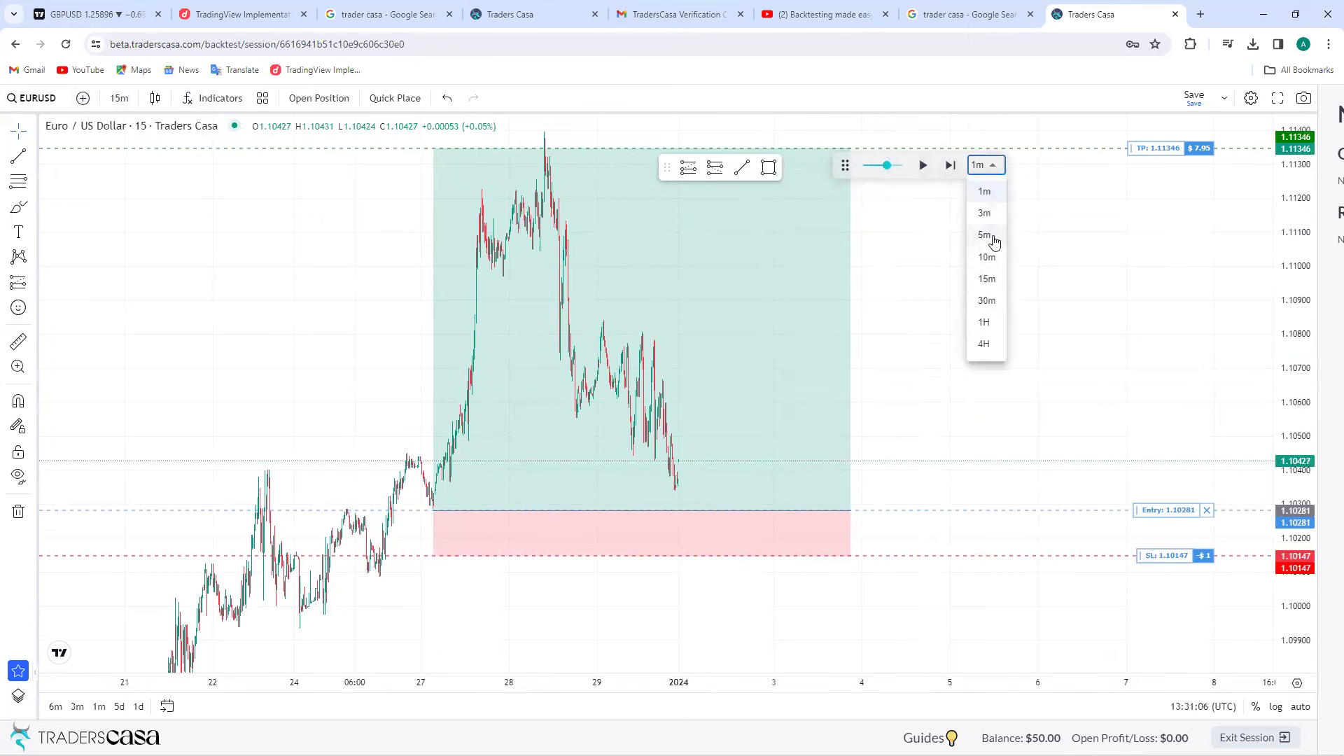
left_click(988, 235)
left_click(921, 167)
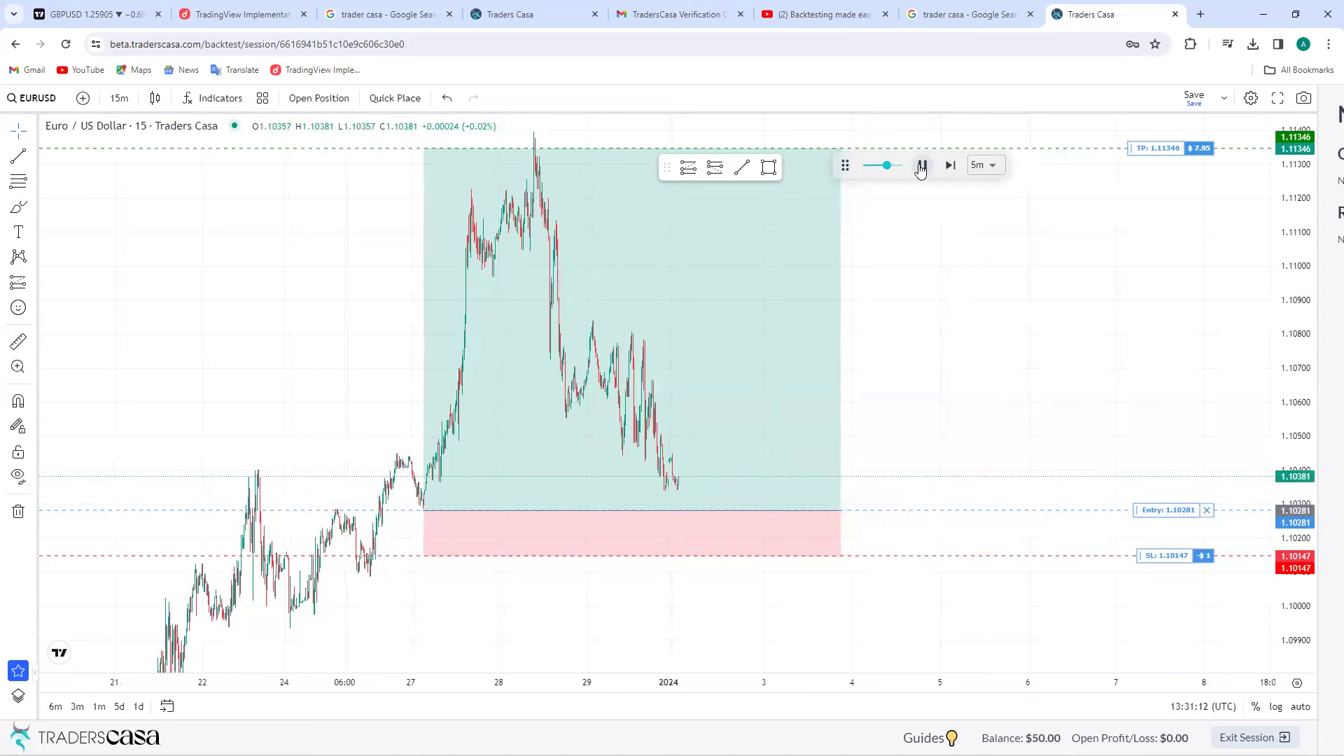
left_click_drag(727, 677, 759, 441)
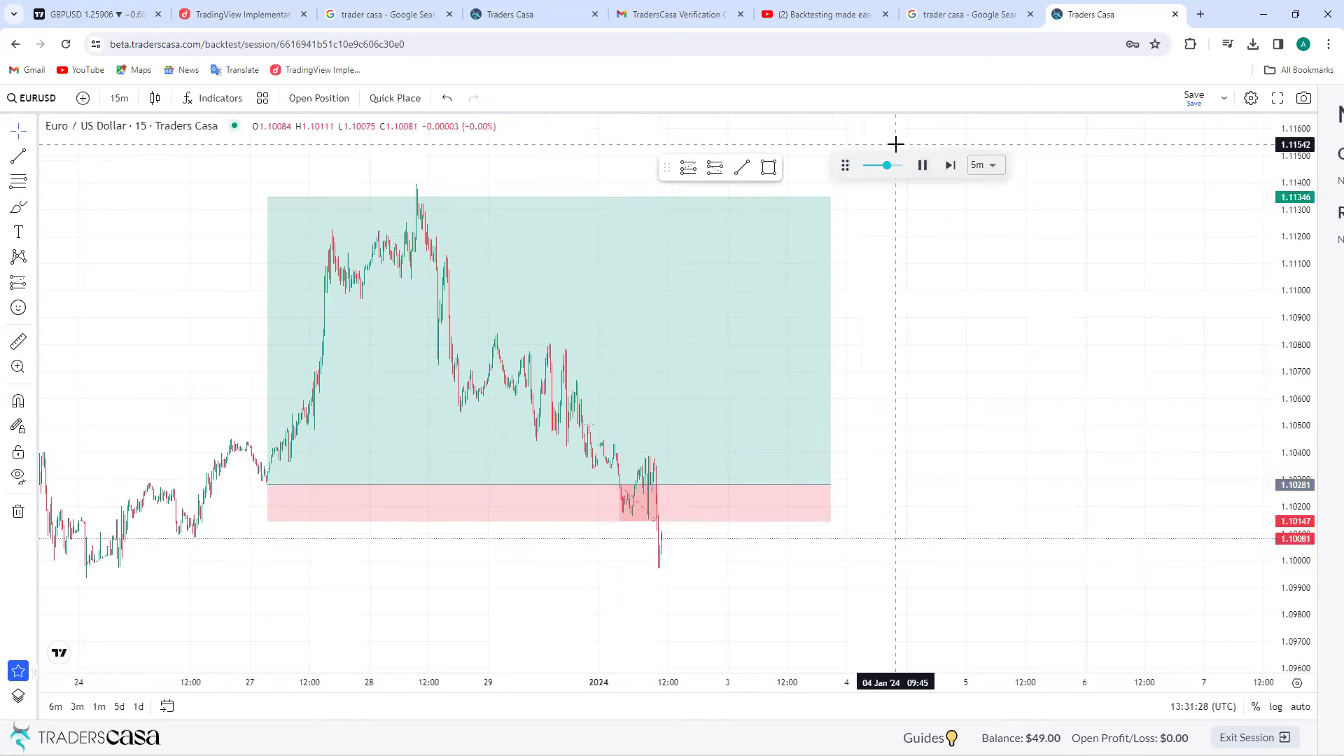
left_click(919, 165)
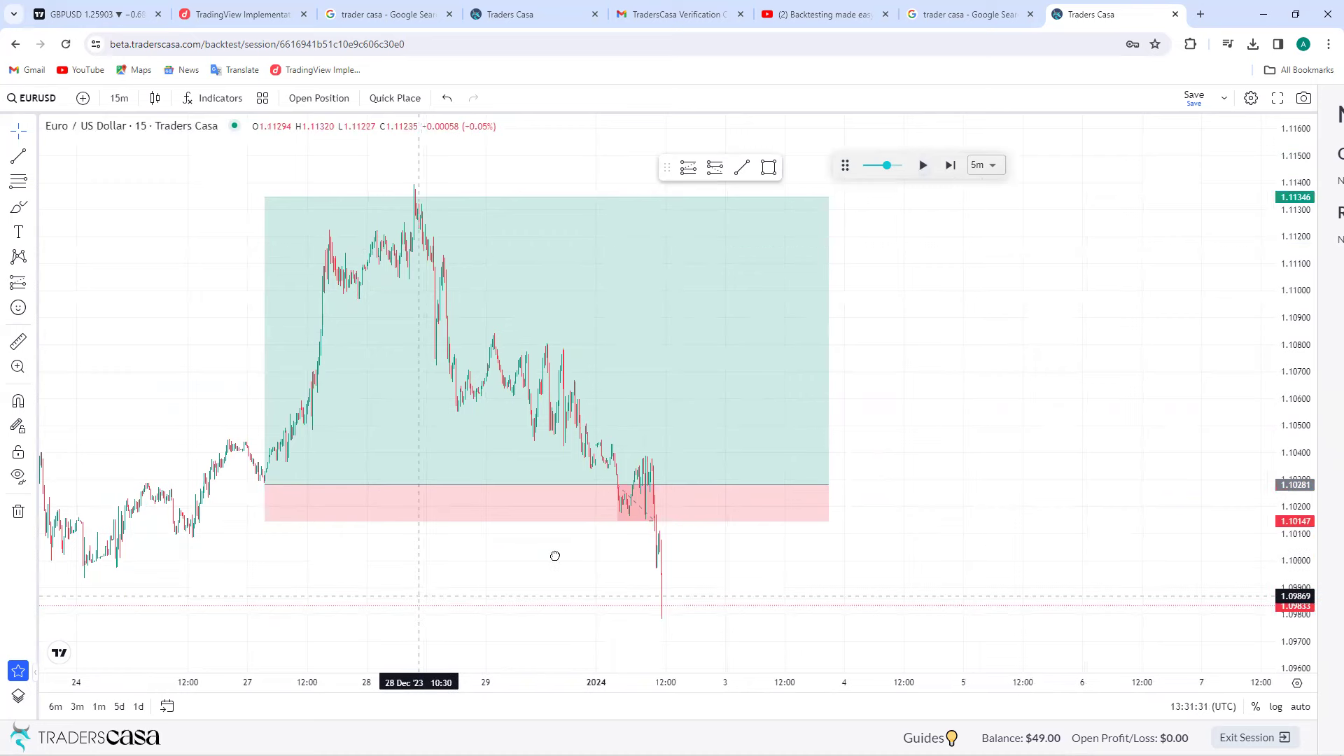
left_click_drag(555, 555, 771, 506)
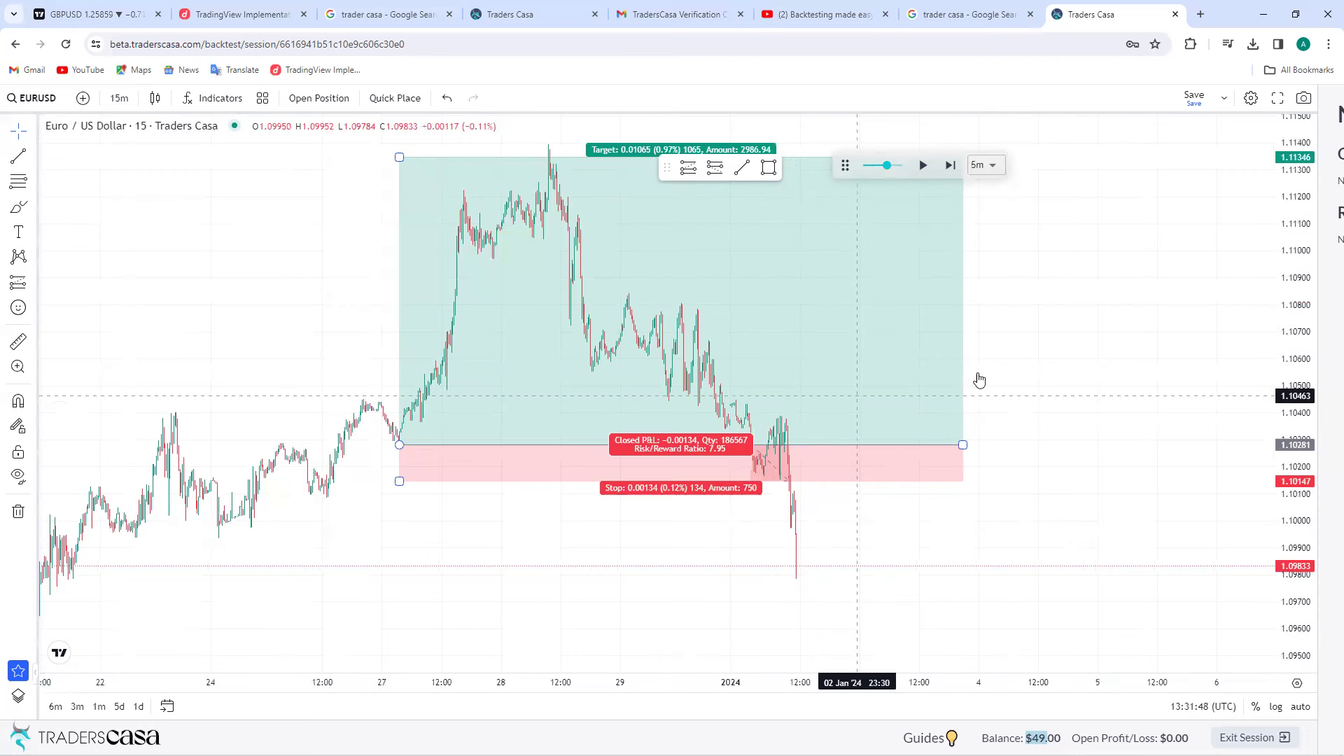
Step: Switch to 2-hour candles and place a long position at the 13 Dec low: entry 1.07715, stop 1.07202
left_click(118, 98)
left_click(138, 331)
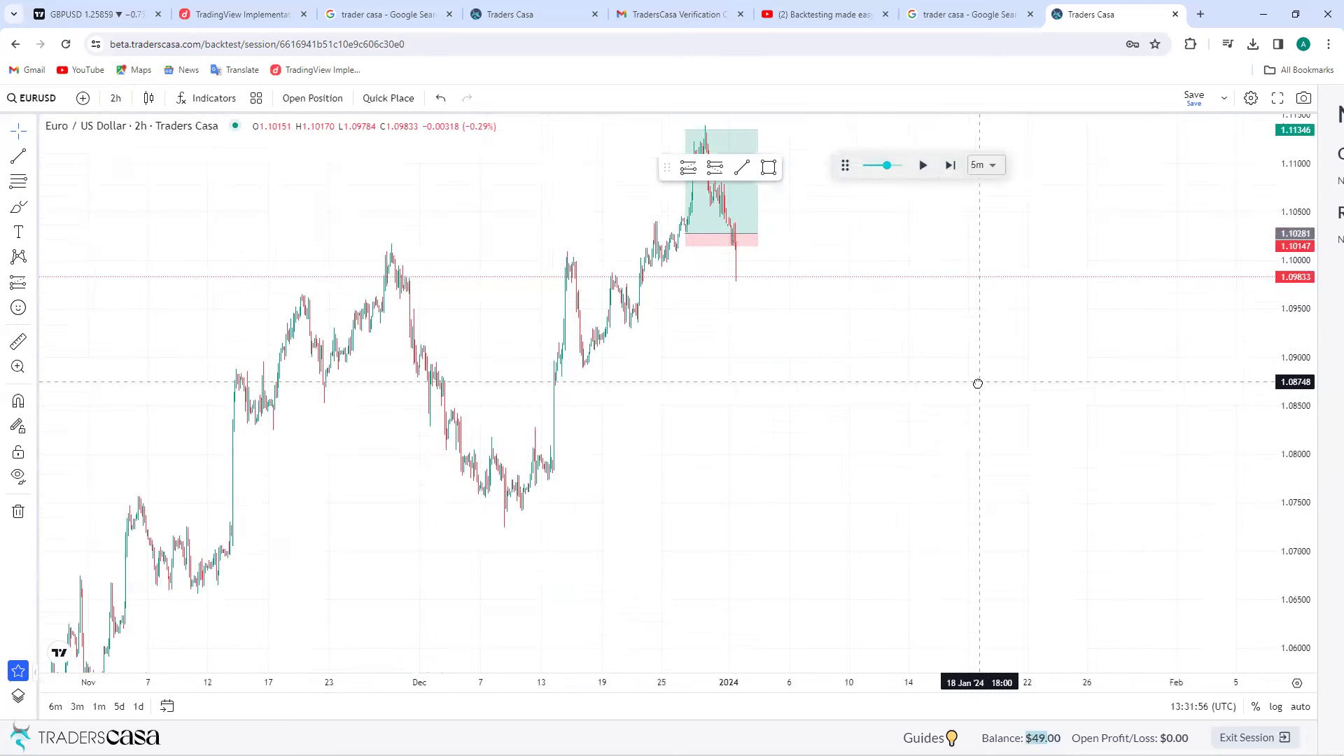
left_click_drag(989, 522, 953, 414)
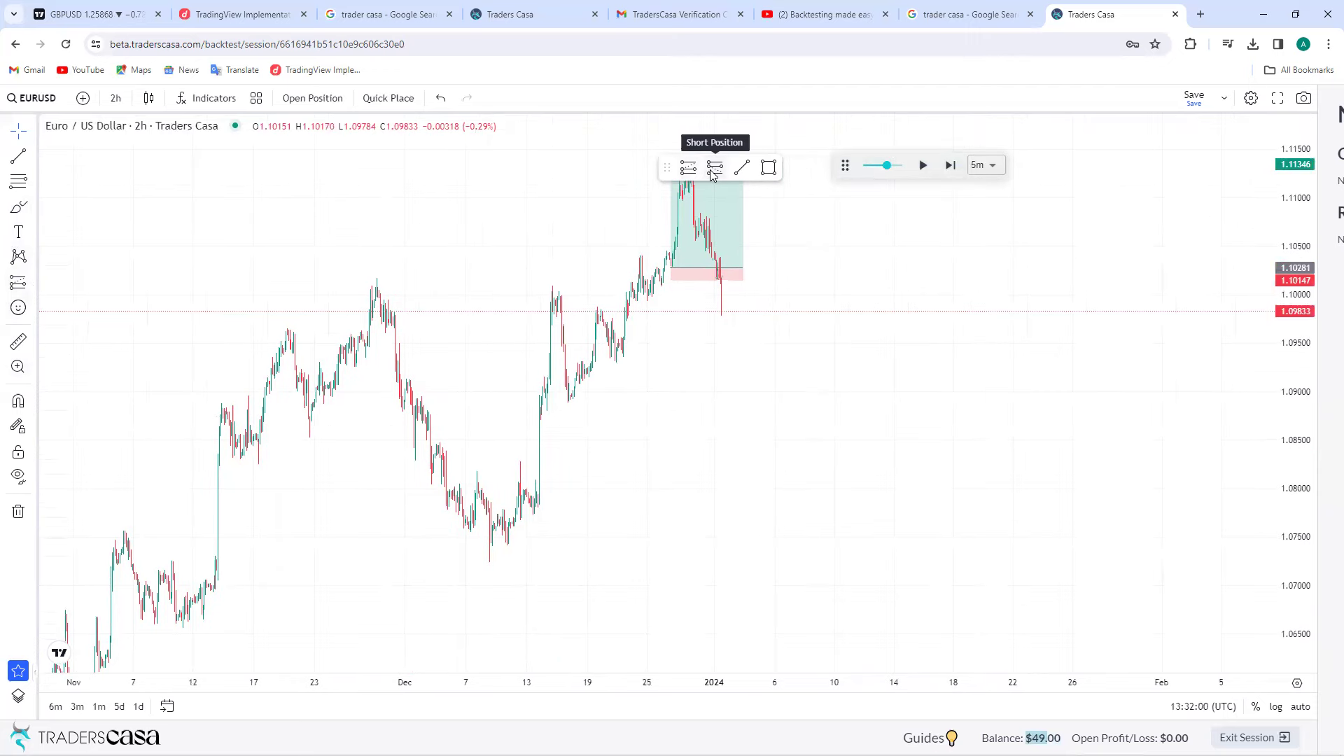
left_click(532, 516)
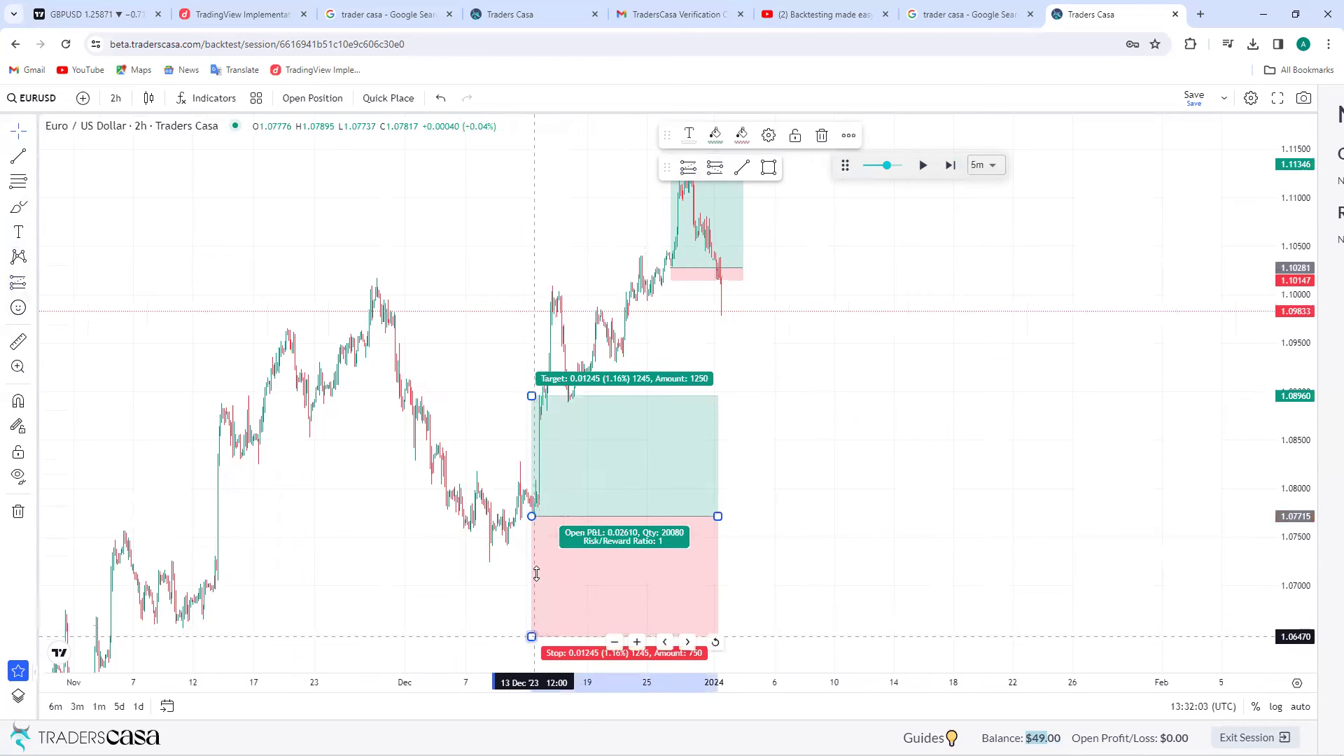
left_click_drag(535, 574, 535, 565)
Step: Extend the position into late January, raise its target to 1.11355, and open its settings
left_click(720, 515)
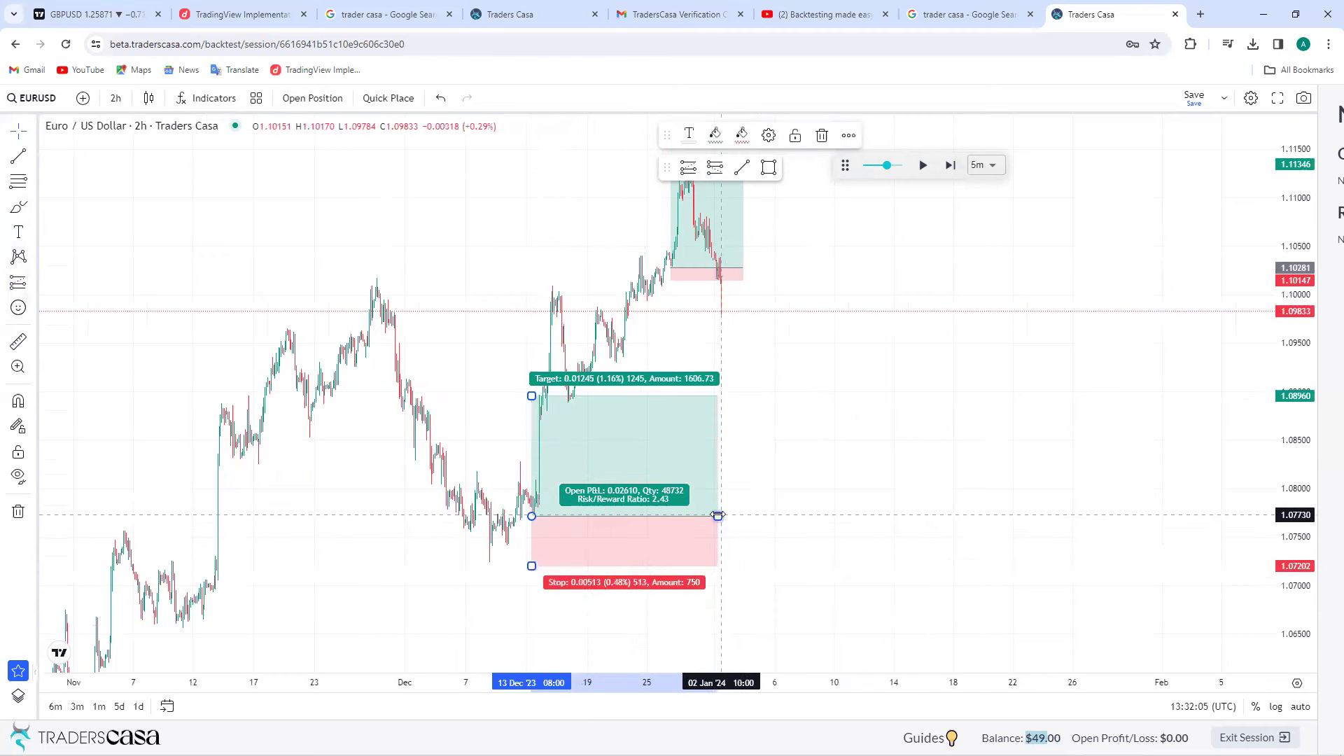
left_click_drag(717, 516, 1089, 514)
left_click(1011, 384)
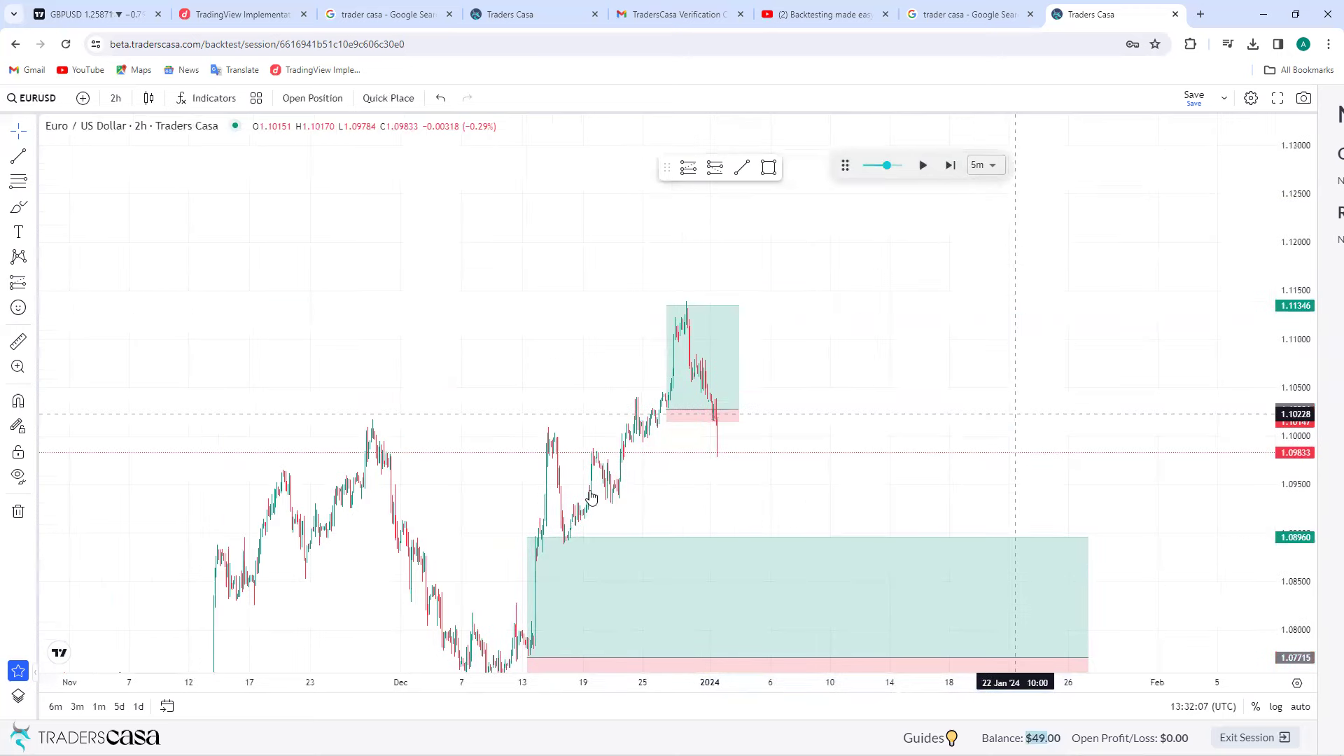
left_click_drag(593, 537, 601, 301)
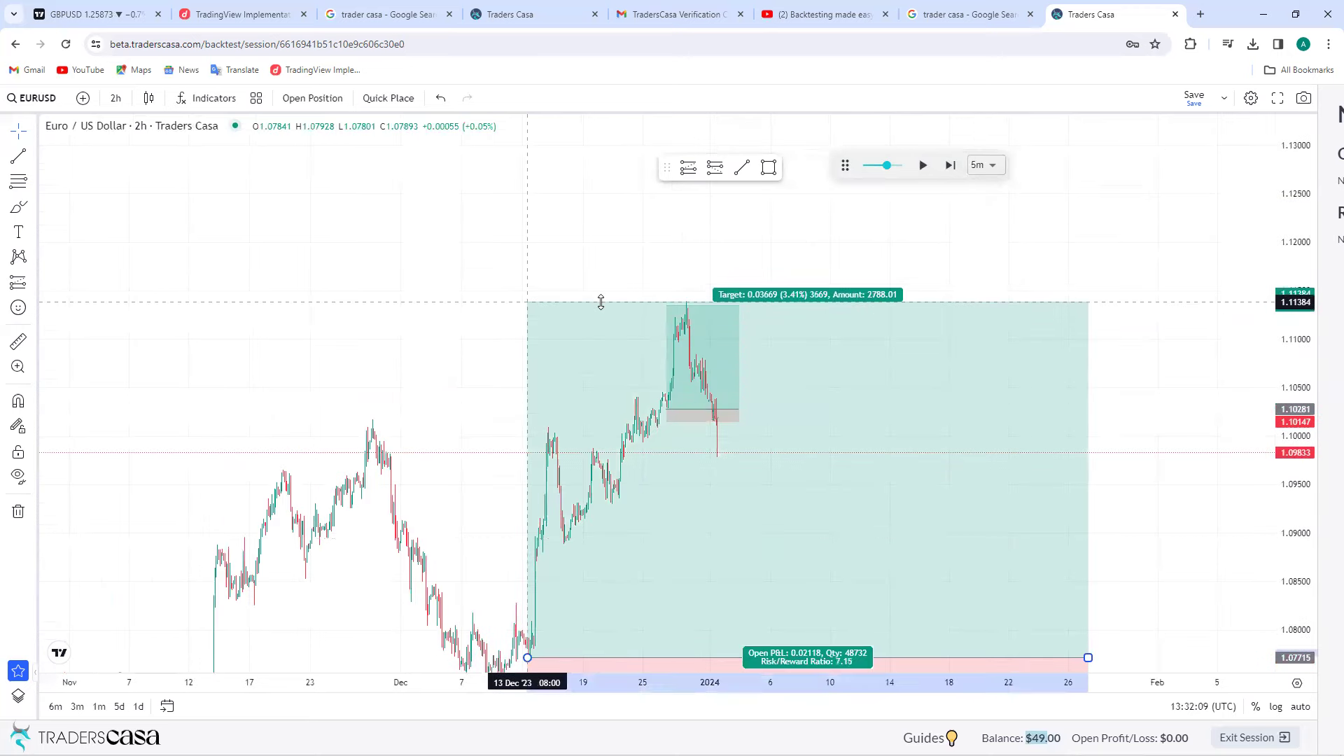
left_click_drag(1137, 449, 1122, 372)
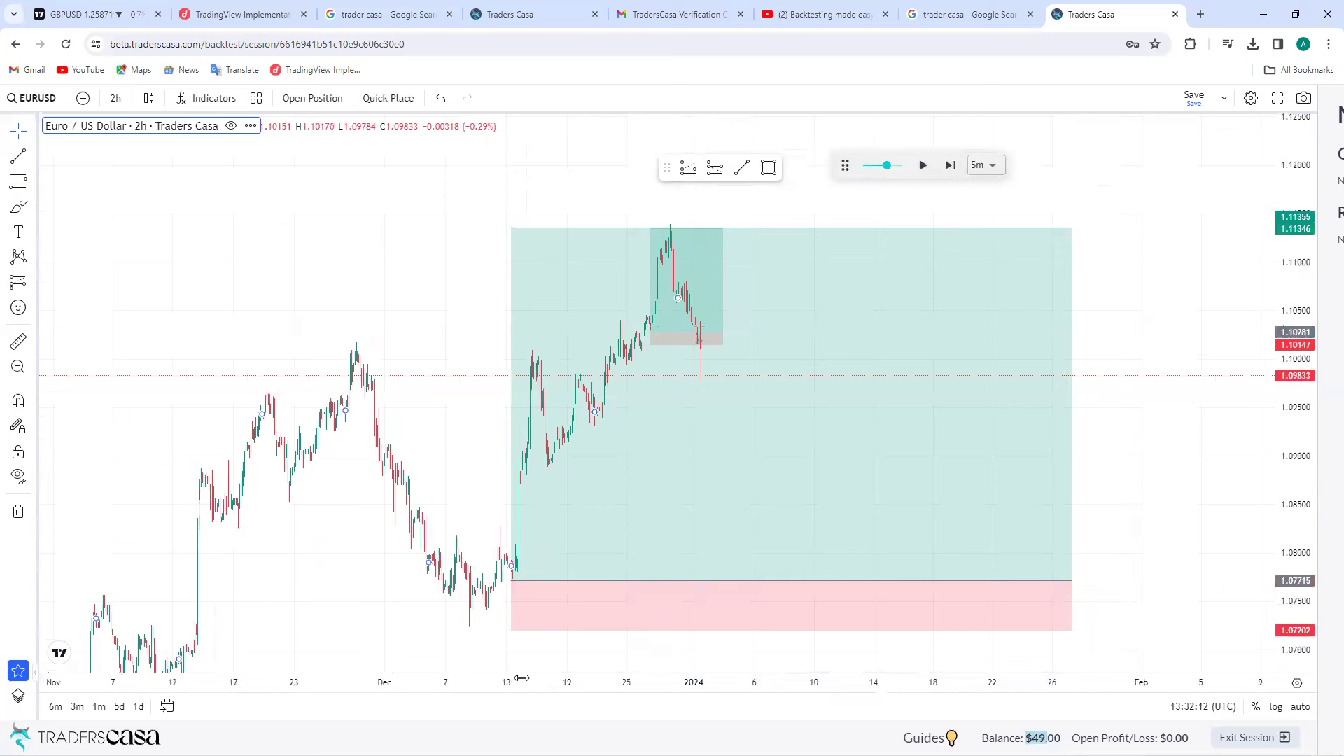
scroll(525, 679, "down", 1)
left_click_drag(951, 569, 855, 549)
left_click(891, 550)
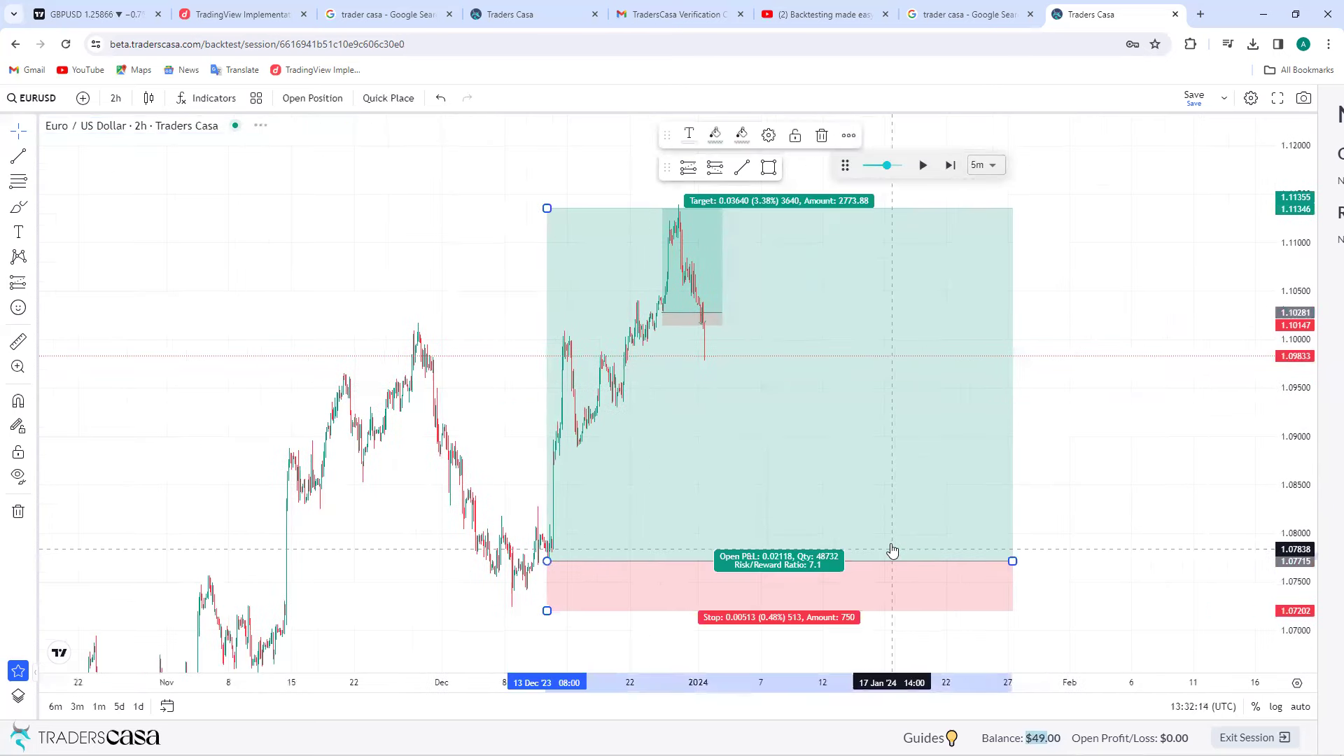
double_click(639, 387)
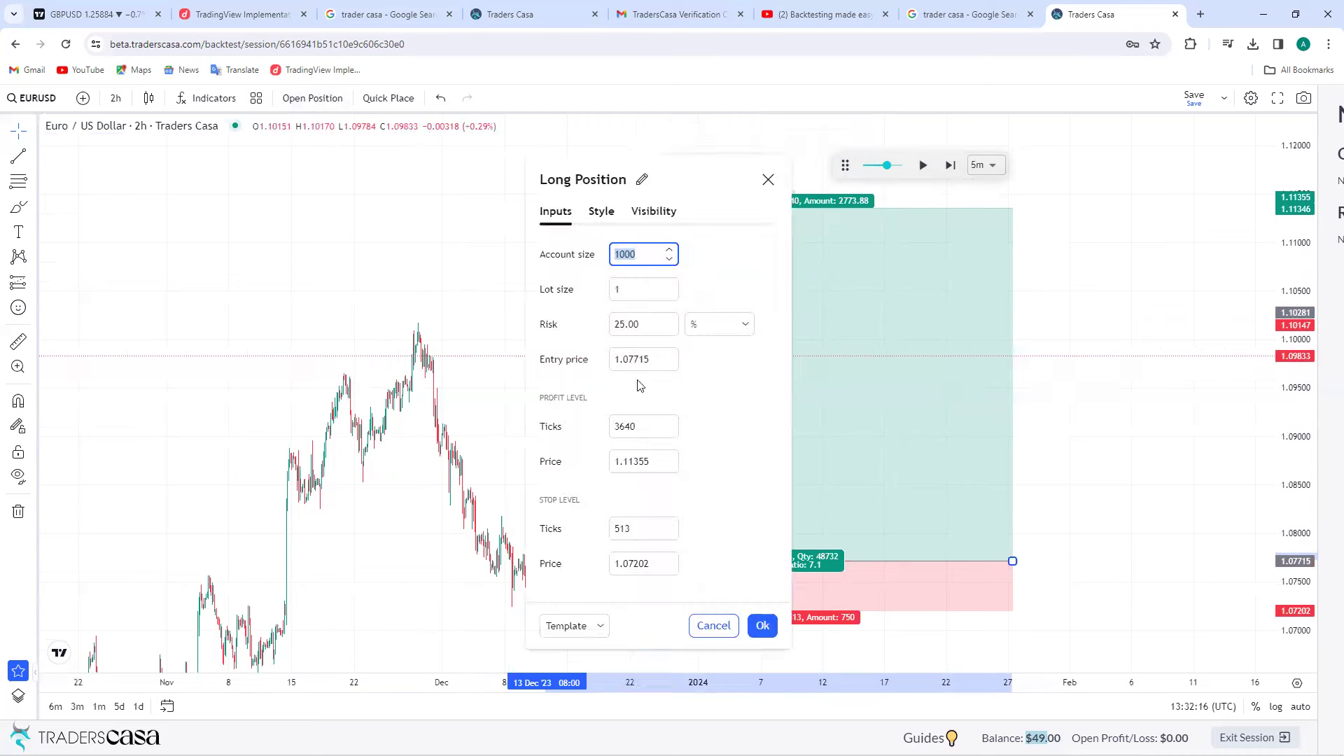
Step: Place a buy limit at 1.07715 risking $10, with stop 1.07202 and target 1.11355
left_click(767, 181)
left_click(312, 97)
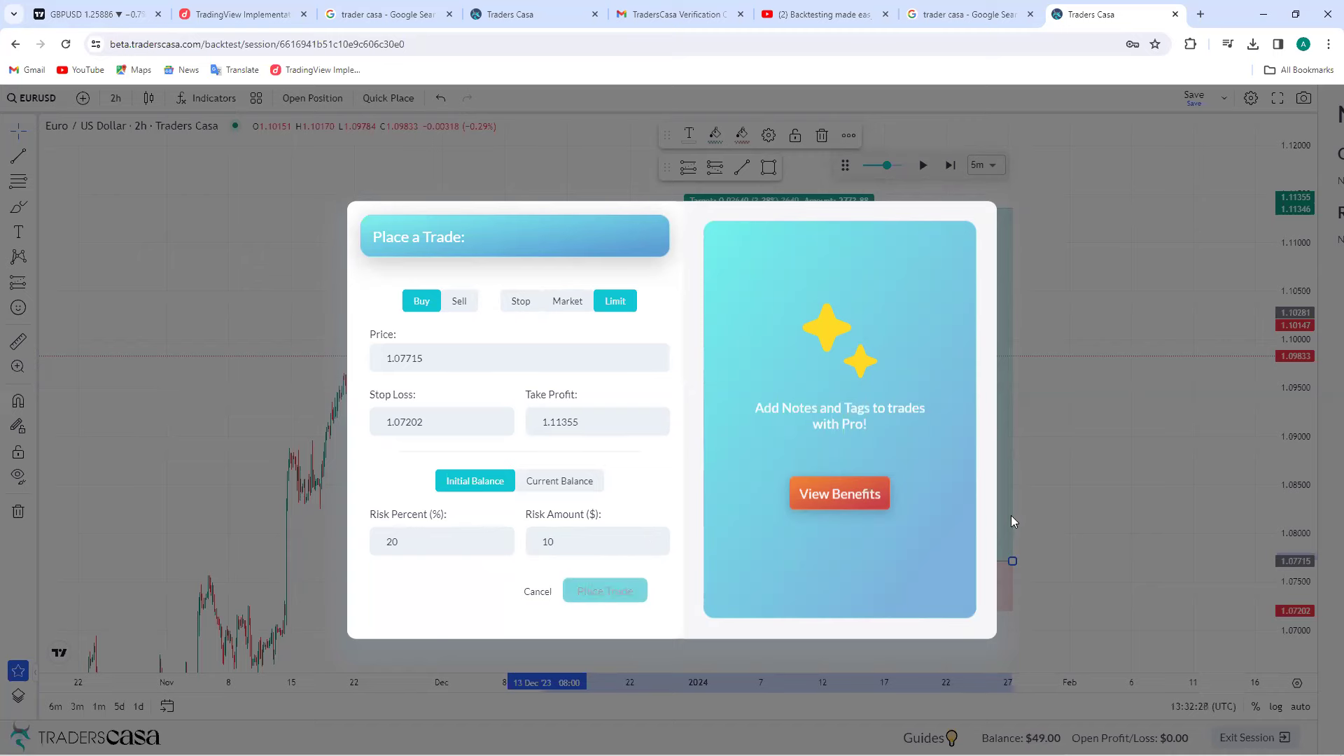
left_click(1094, 533)
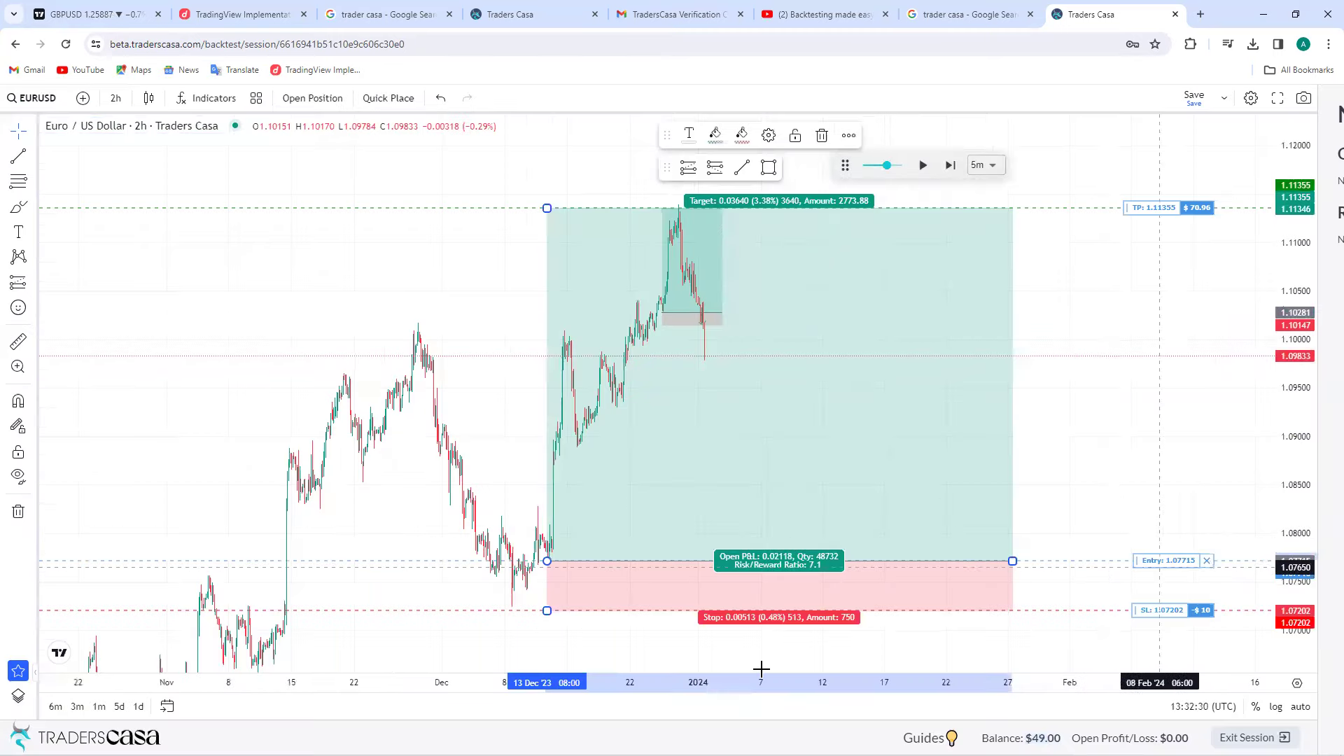
scroll(997, 457, "down", 3)
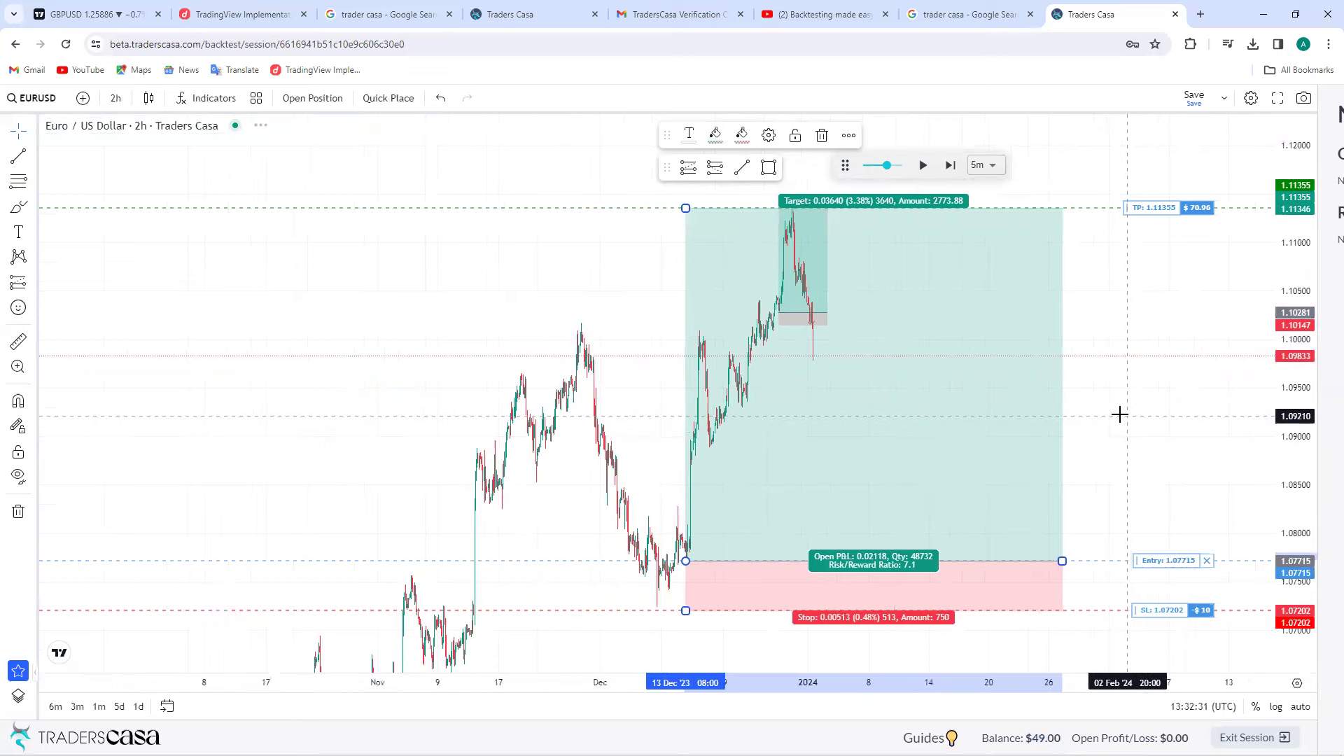
left_click_drag(1119, 413, 783, 410)
left_click(984, 165)
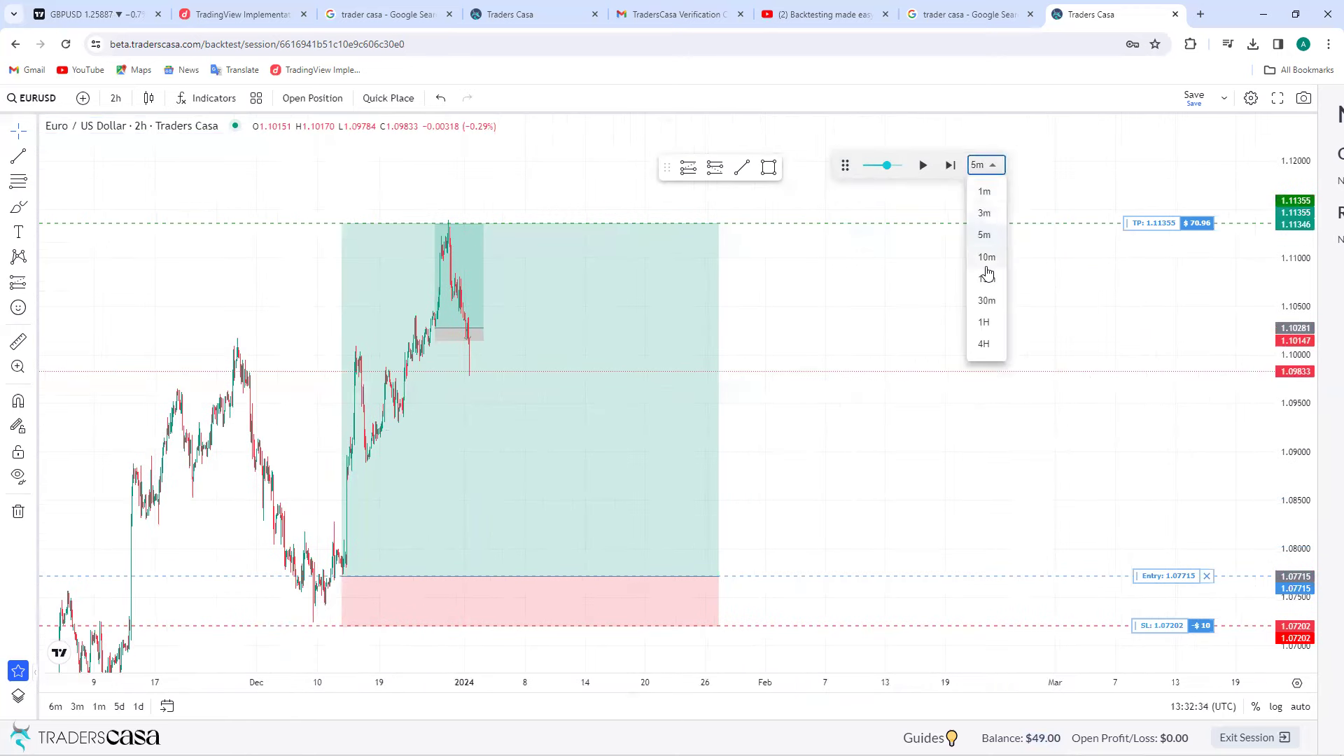
Step: Replay the chart in one-hour steps, then pause
left_click(986, 324)
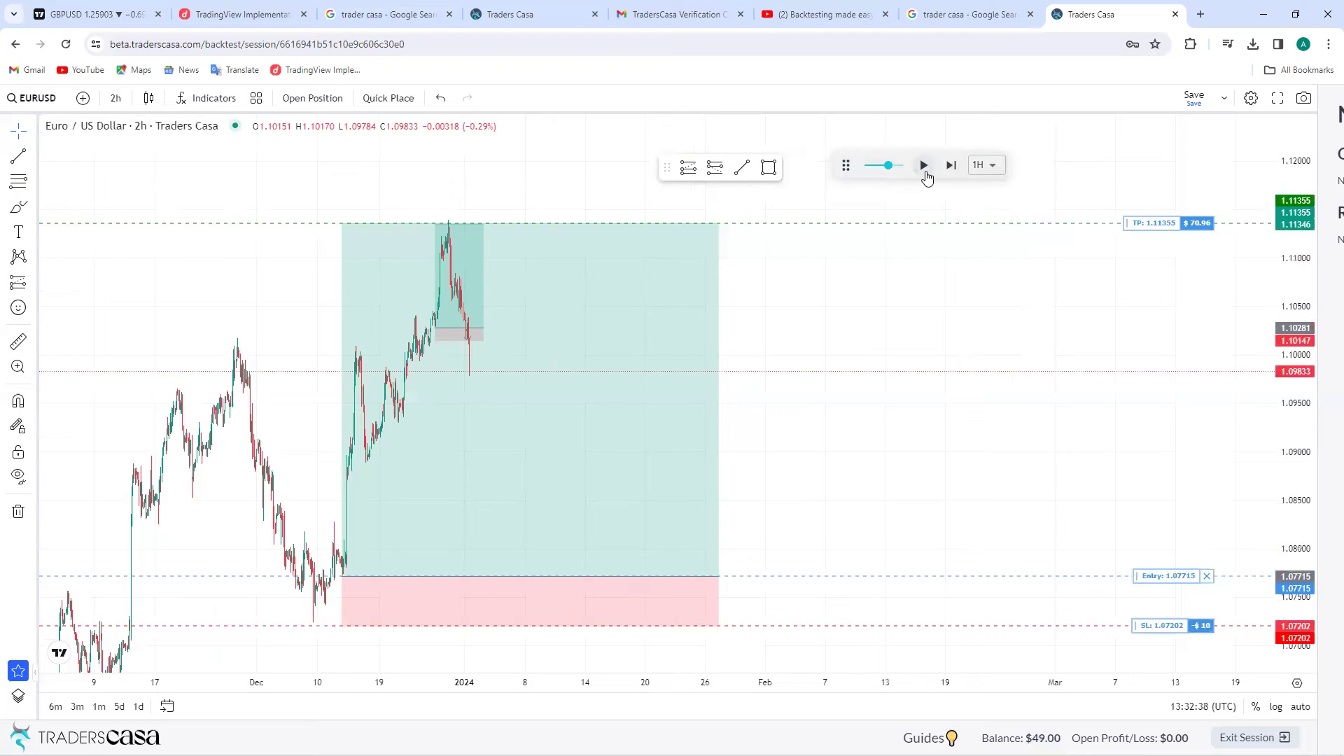
left_click(924, 172)
left_click_drag(854, 332, 960, 306)
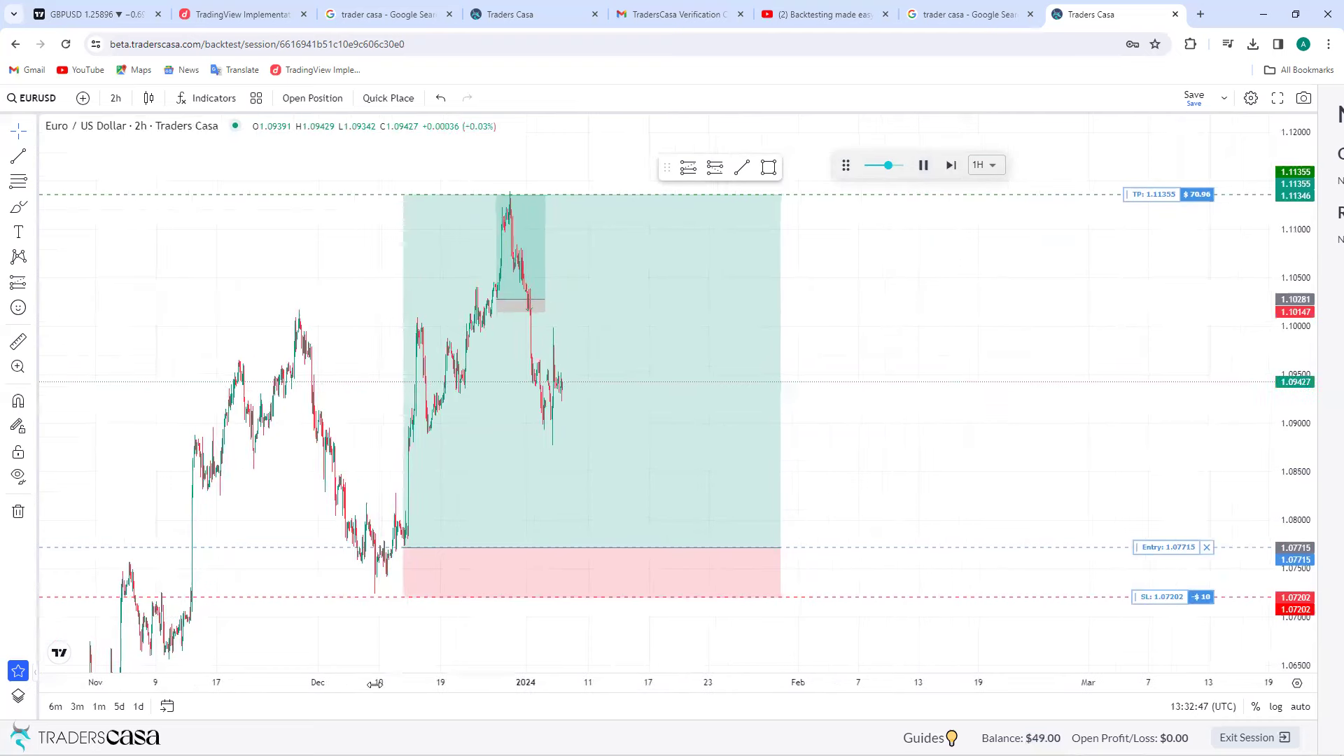
scroll(512, 684, "down", 2)
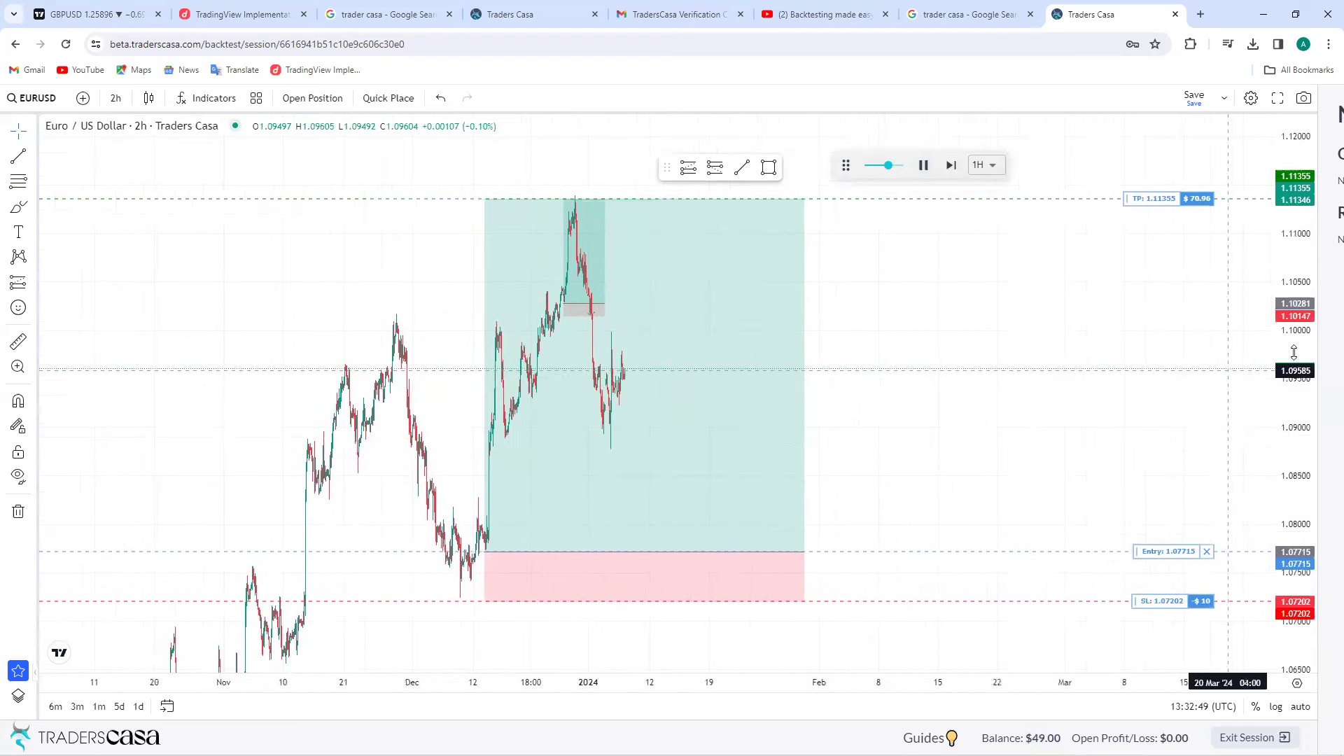
left_click_drag(1311, 380, 1311, 421)
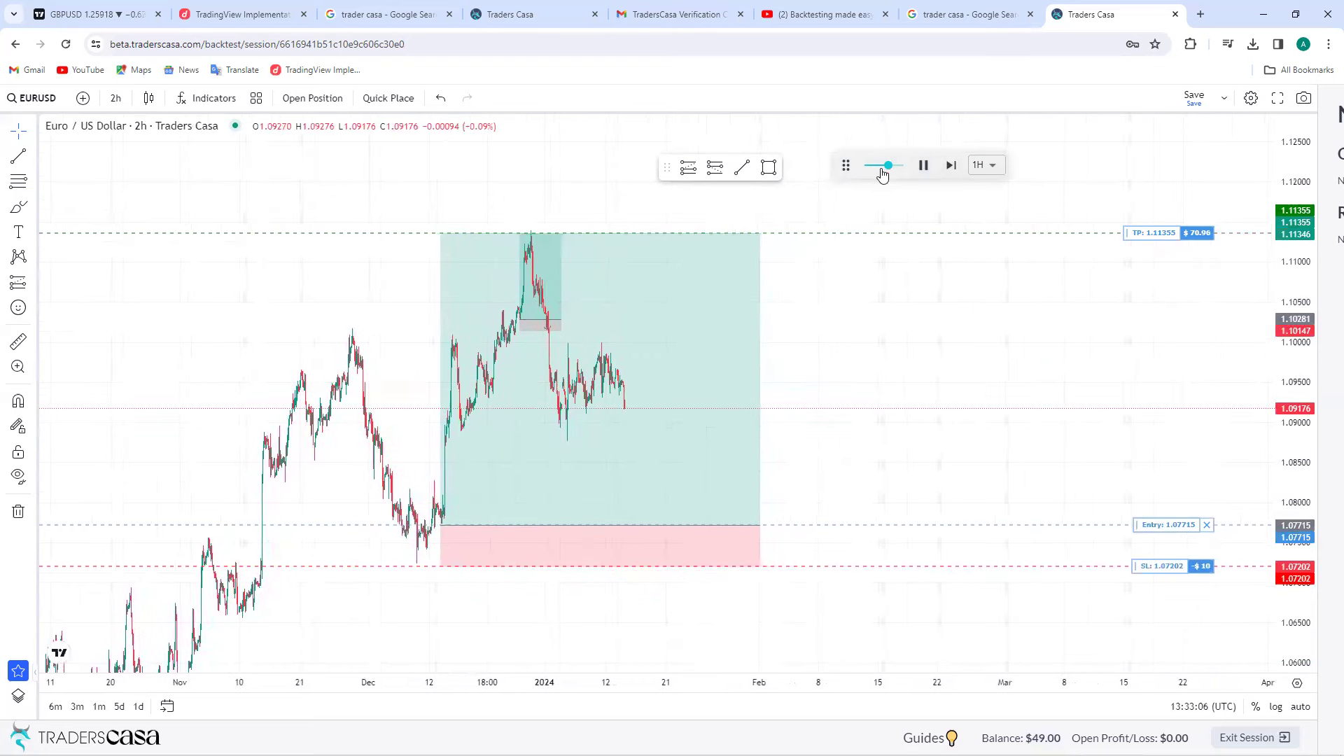
left_click(923, 166)
Step: Resume in four-hour steps until the 1.07202 stop hits, leaving a $39 balance
left_click(987, 168)
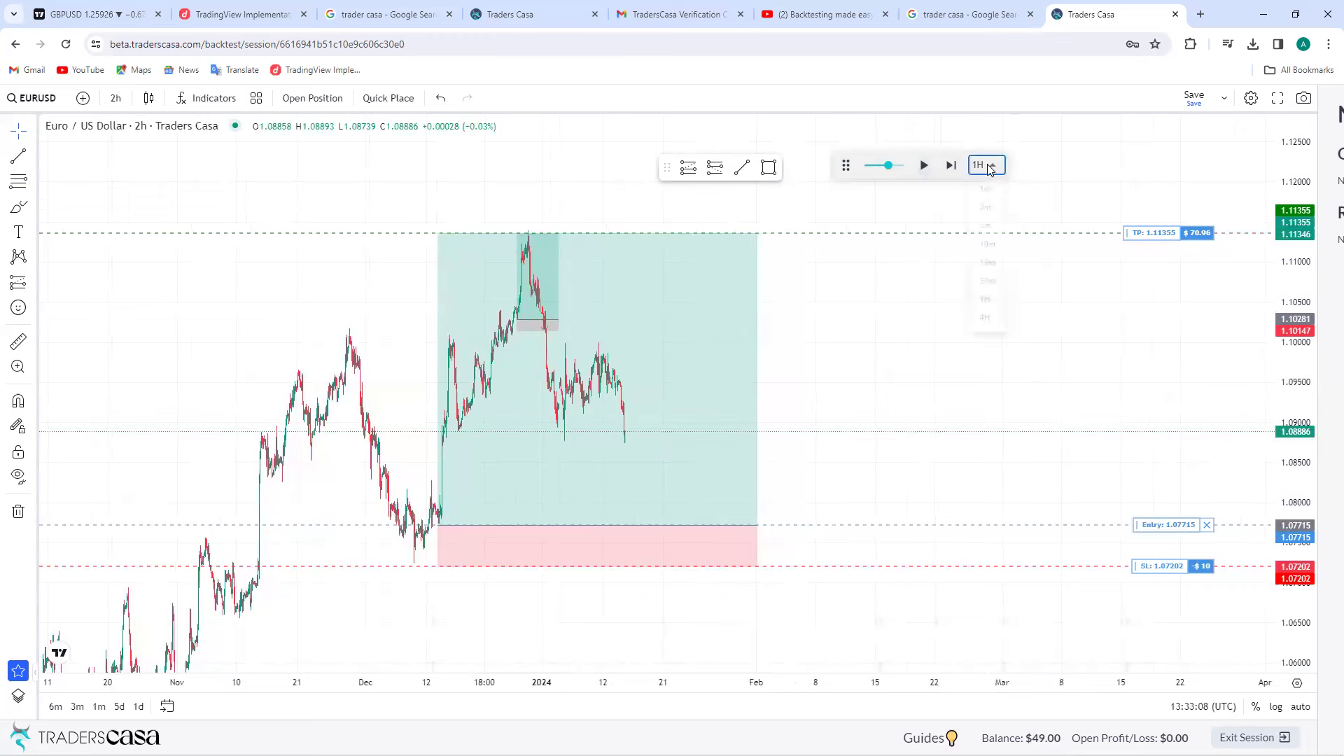
left_click(986, 317)
left_click(924, 166)
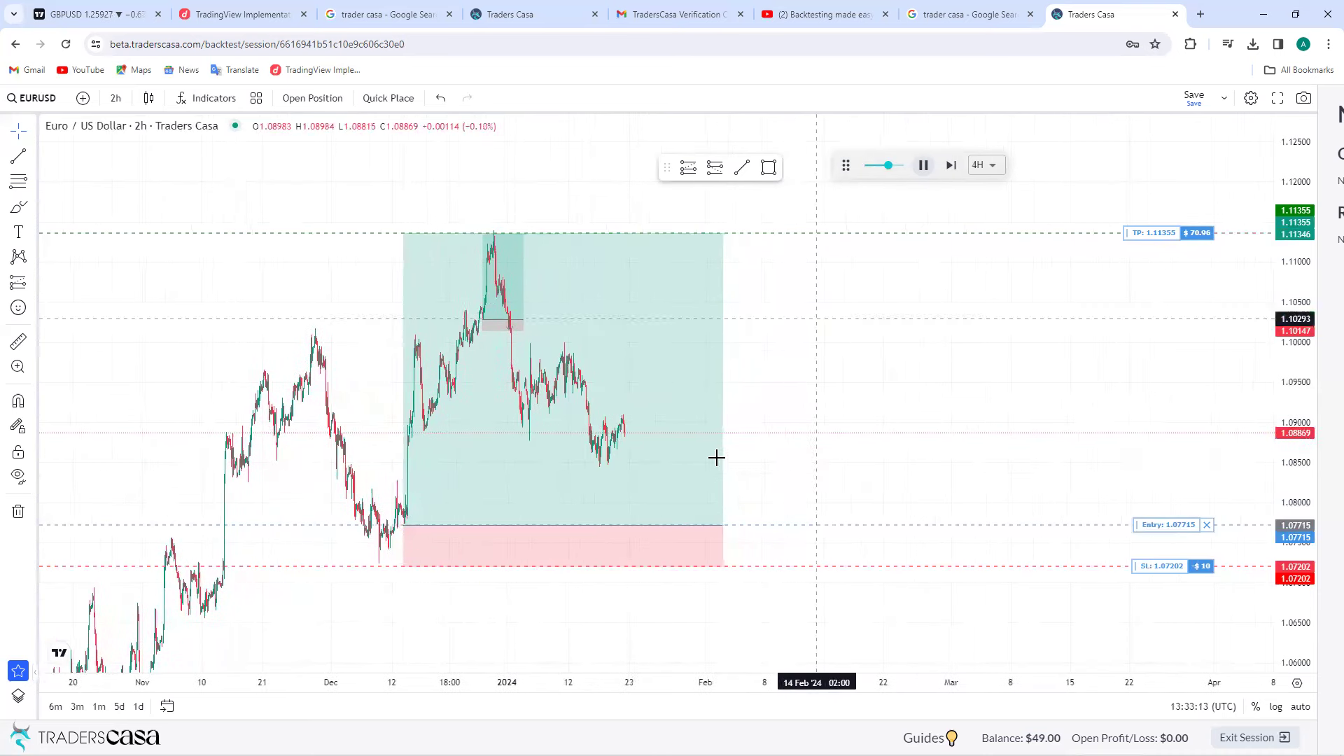
left_click_drag(828, 526, 891, 522)
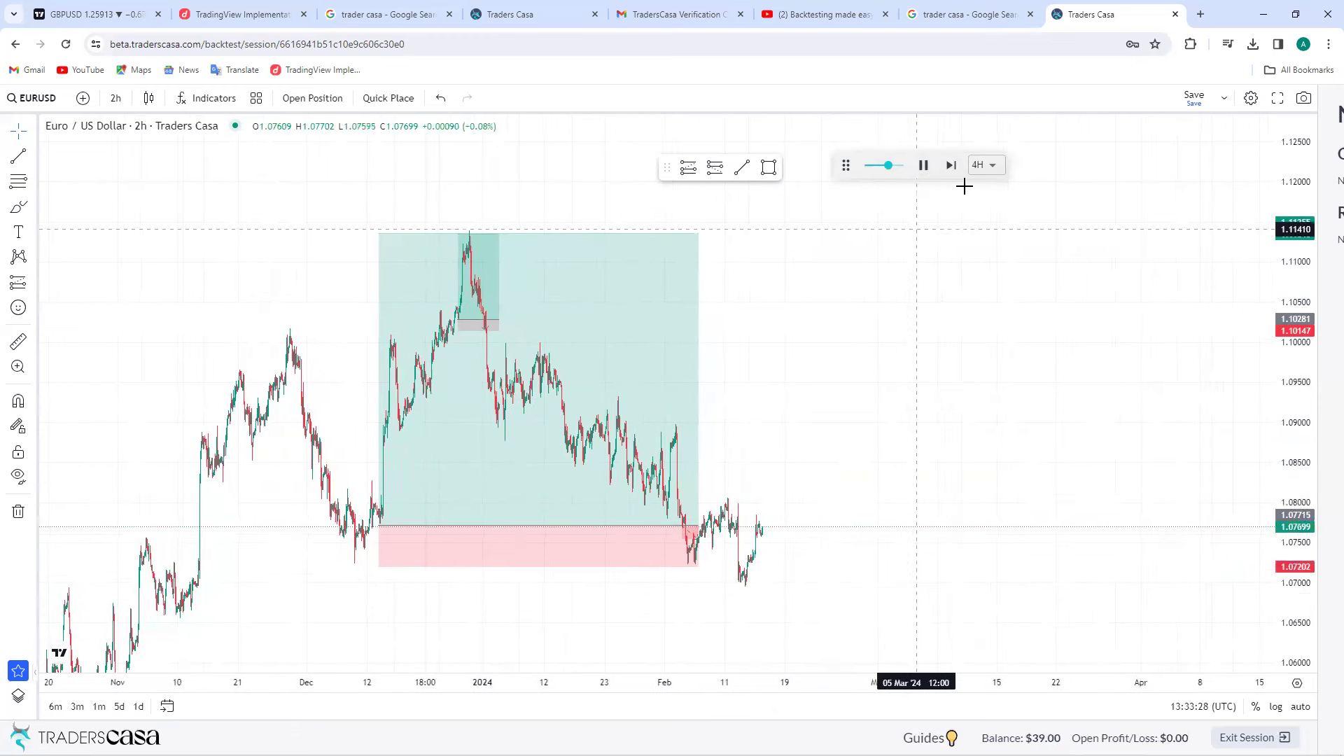
left_click(923, 164)
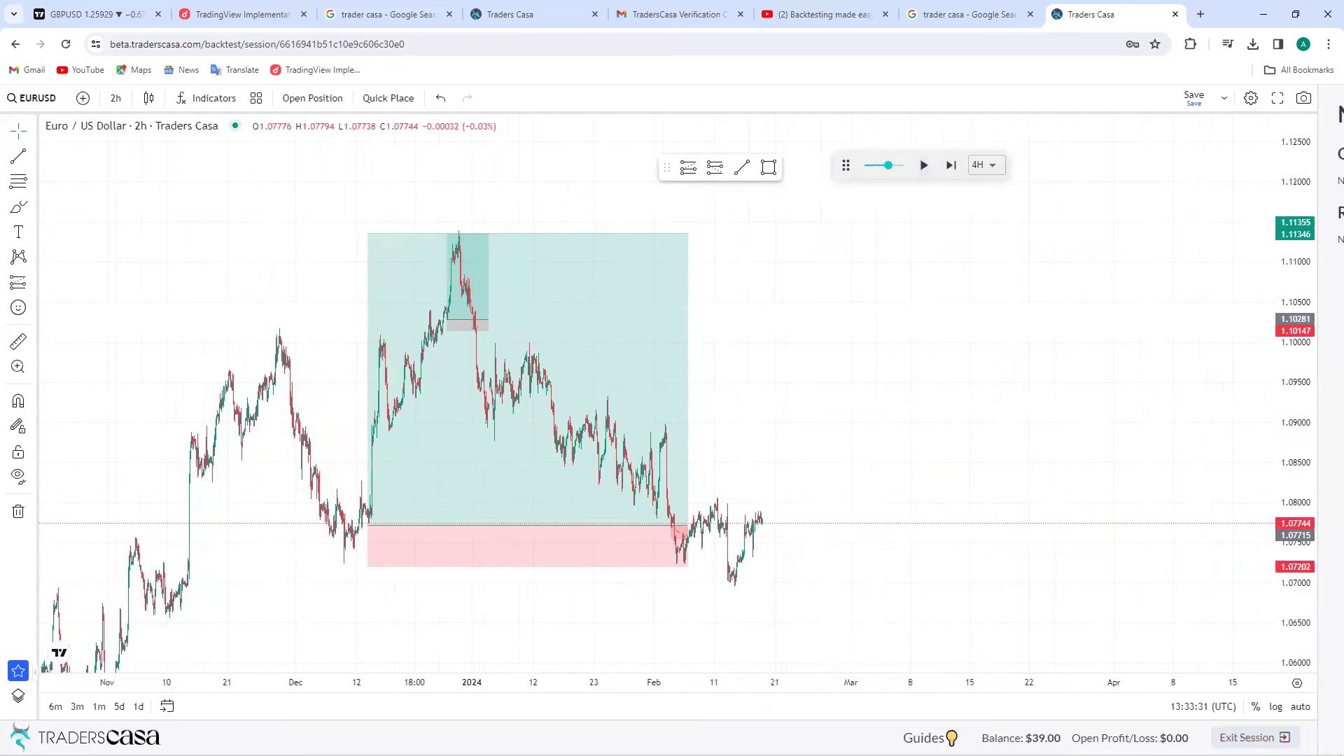
left_click_drag(1027, 738, 1098, 738)
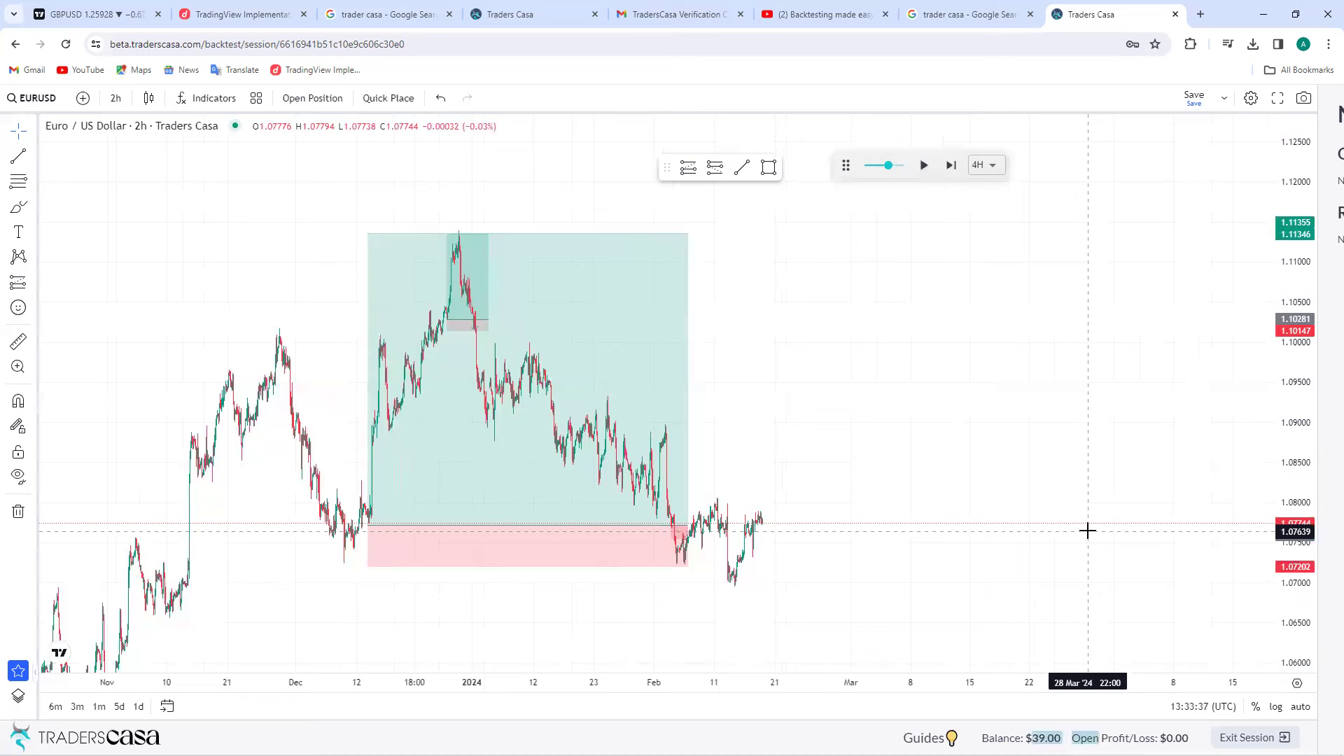
left_click(824, 14)
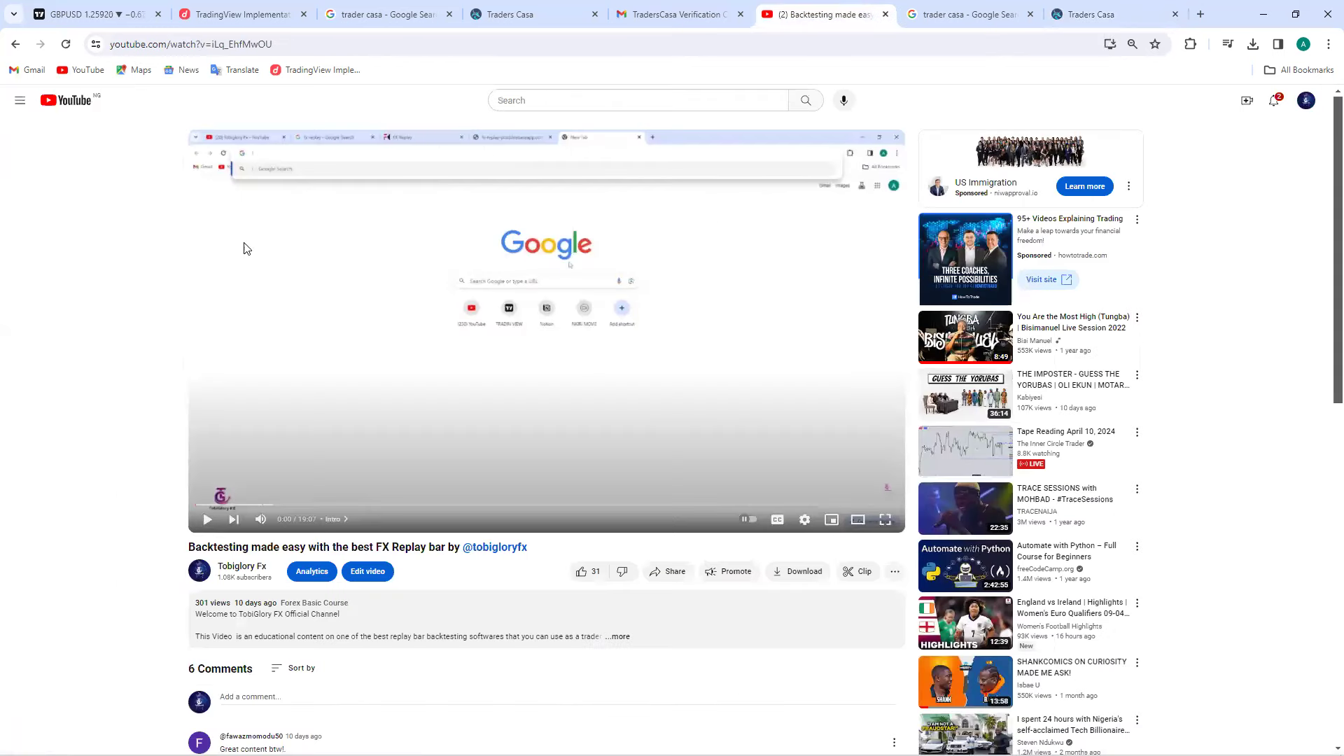
Step: From the creator's channel playlists, open 'Forex Basic Course' in a new tab and switch to it
left_click(242, 567)
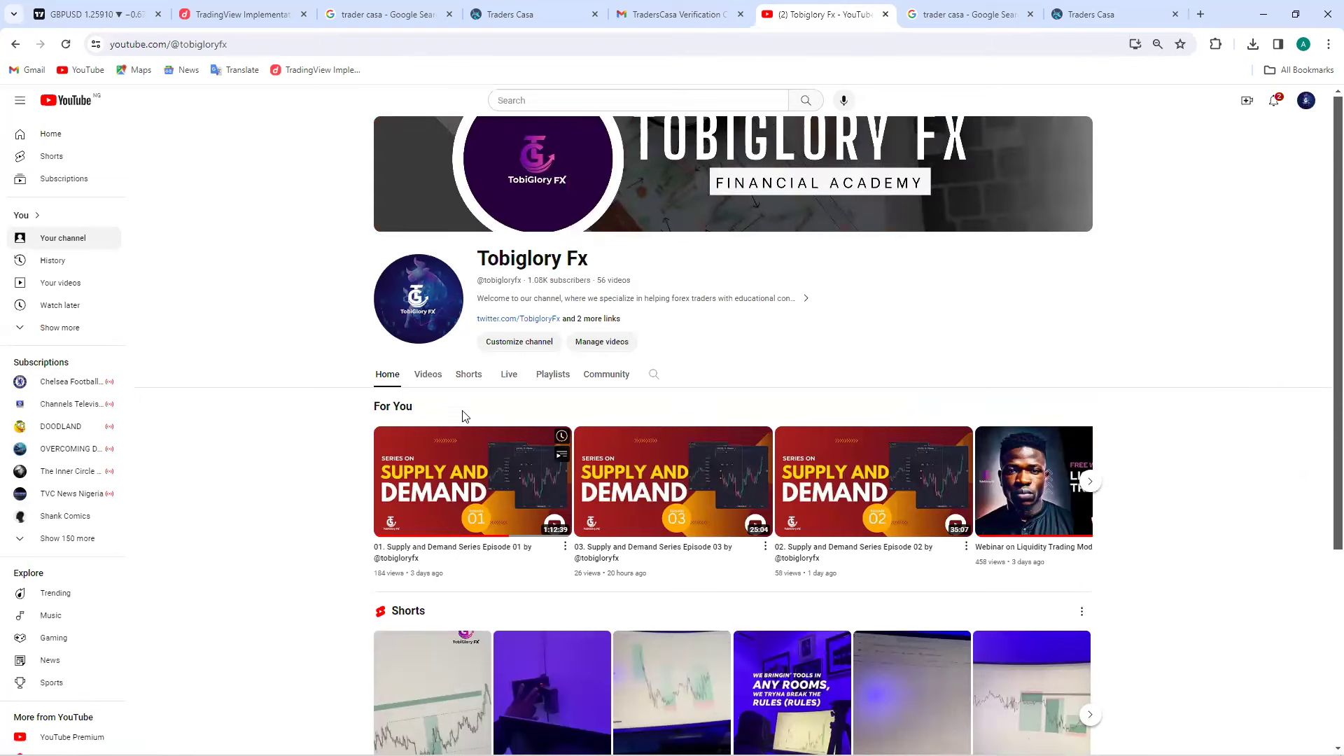
left_click(429, 380)
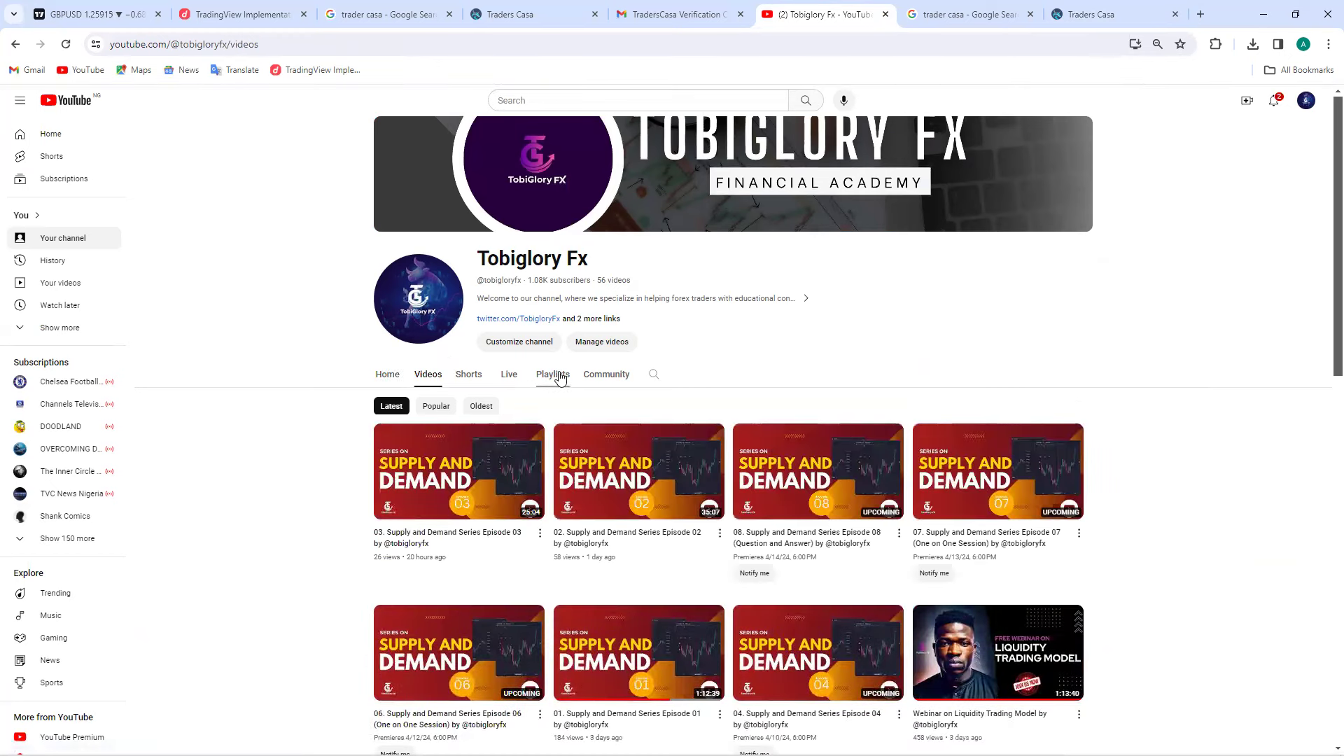
left_click(554, 376)
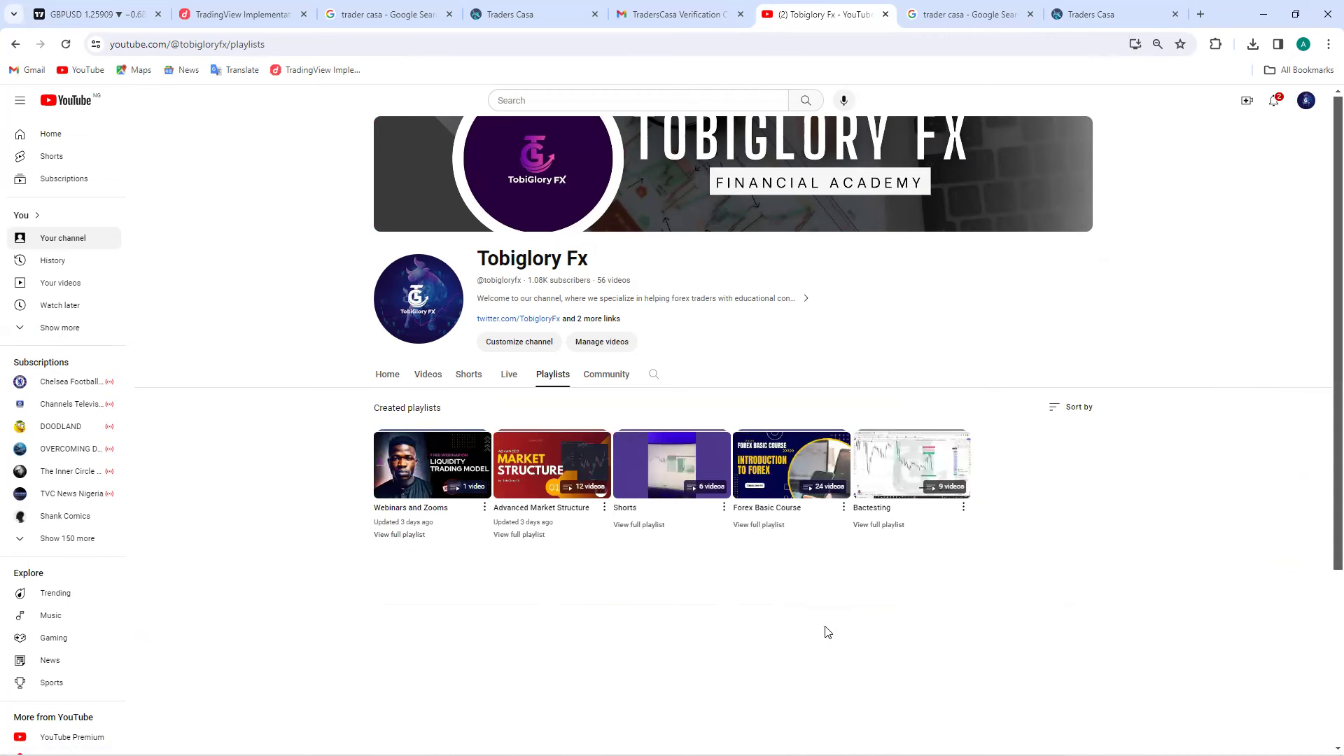
right_click(777, 449)
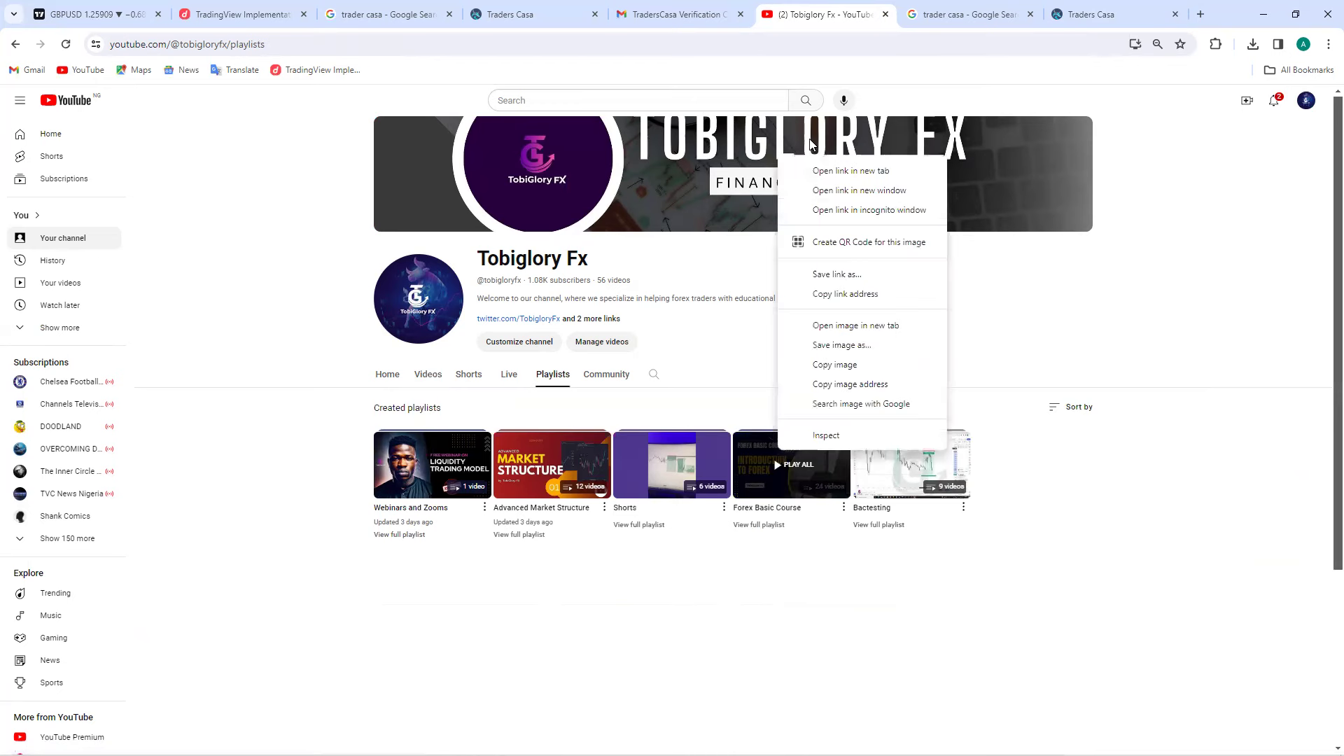
left_click(852, 145)
key("ctrl+Tab")
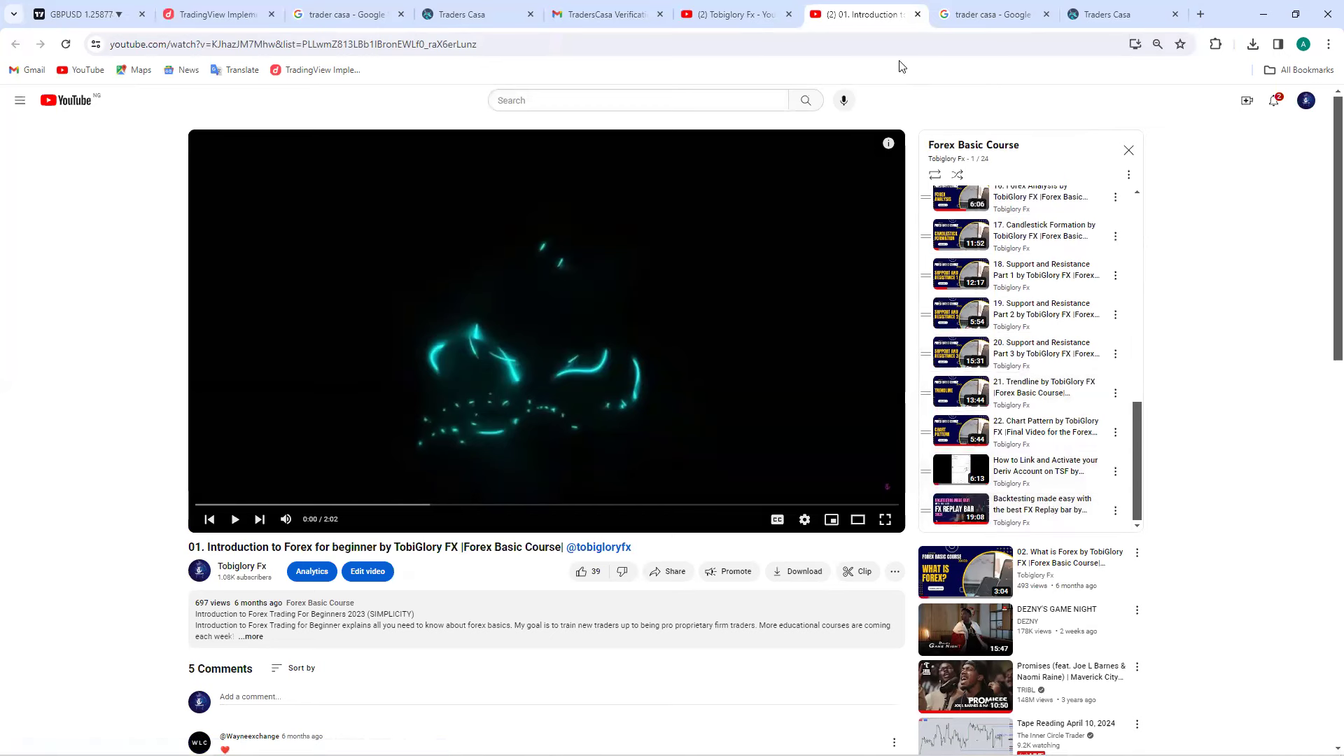
Step: Open the Advanced Market Structure playlist from the channel page in a new tab and pause its first video
left_click(735, 13)
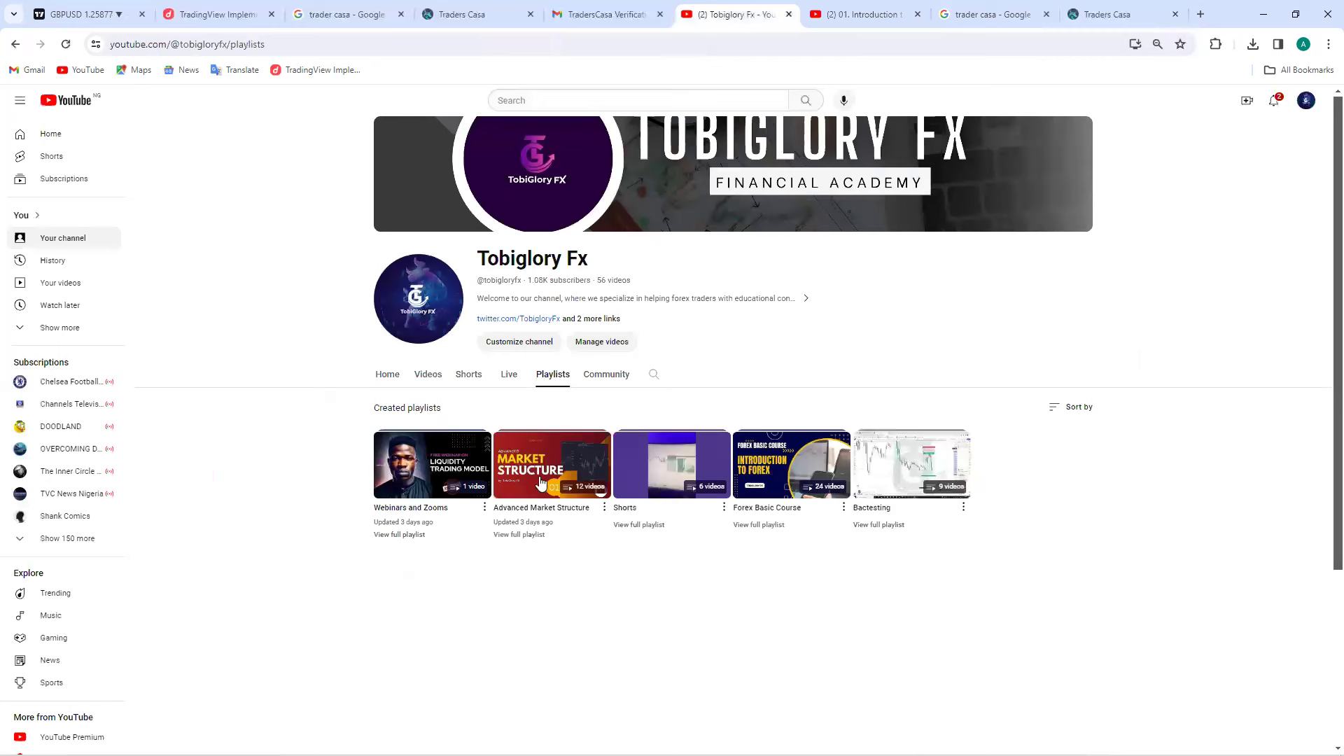
mouse_move(551, 465)
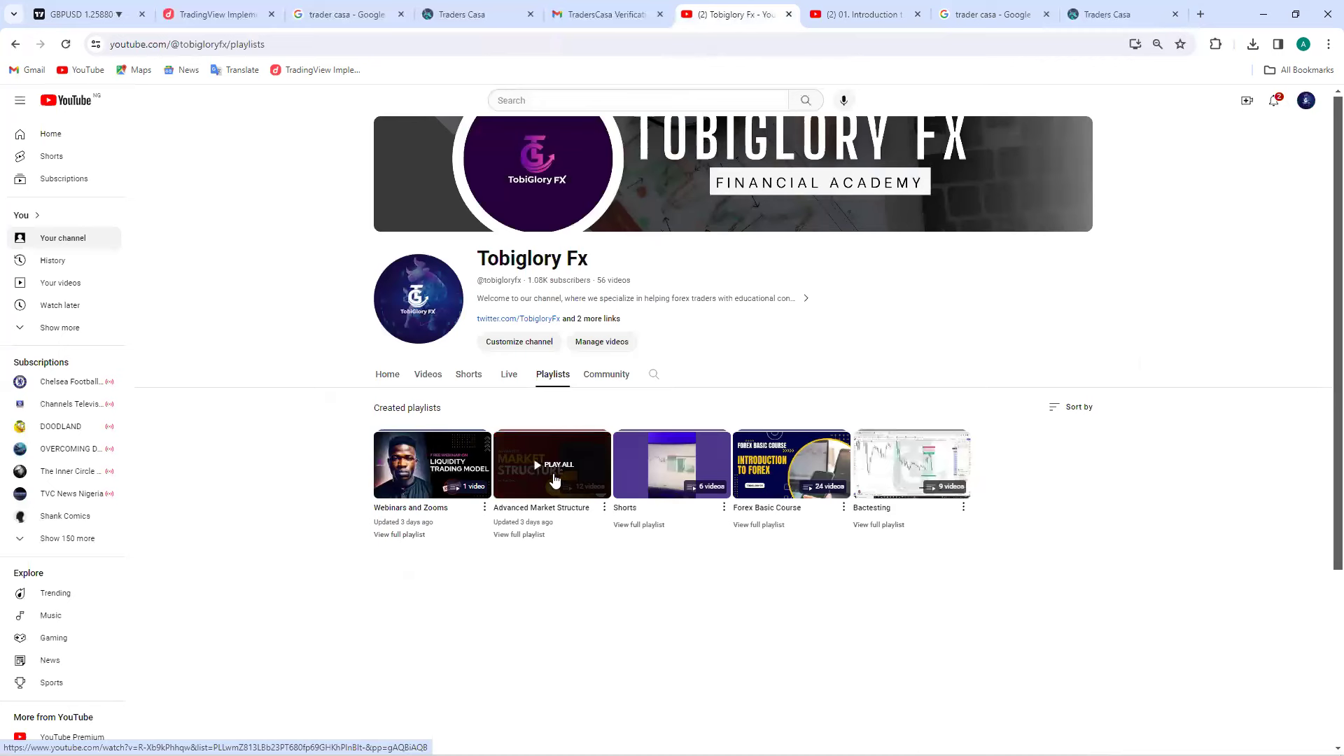
right_click(524, 477)
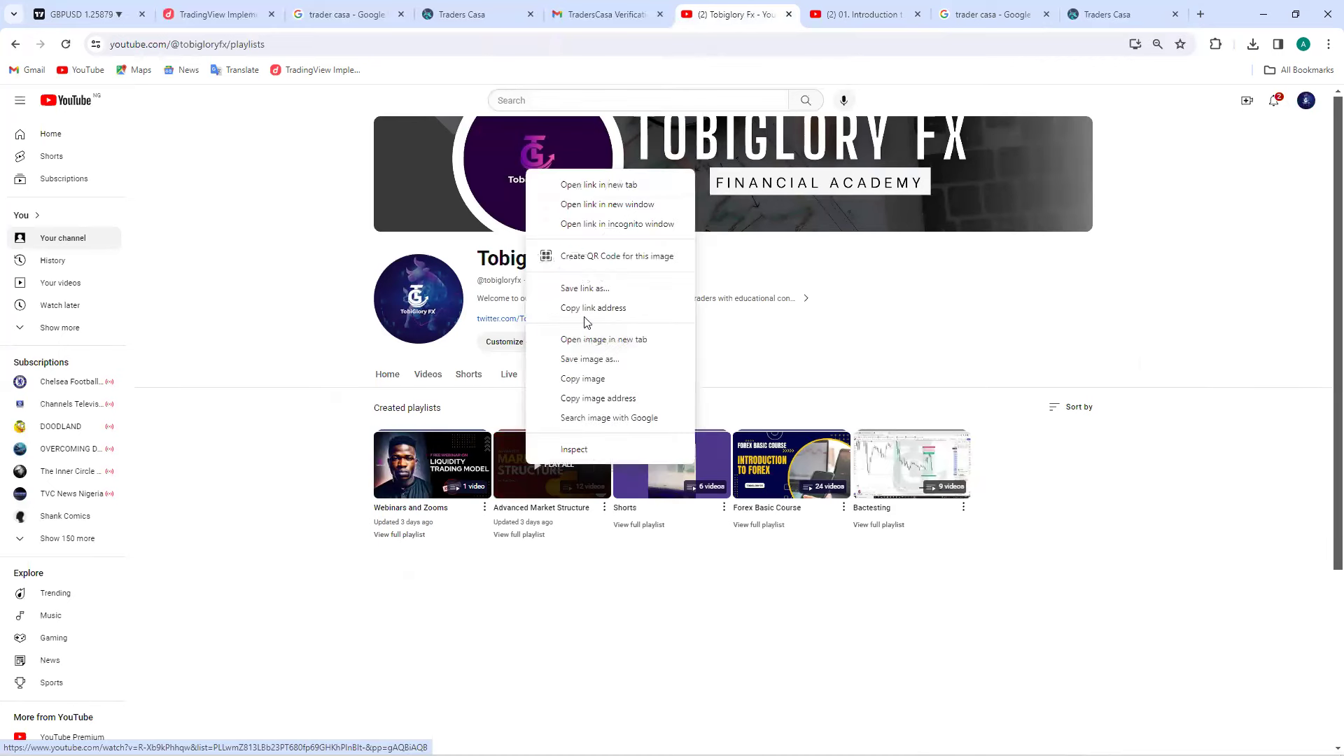
left_click(604, 188)
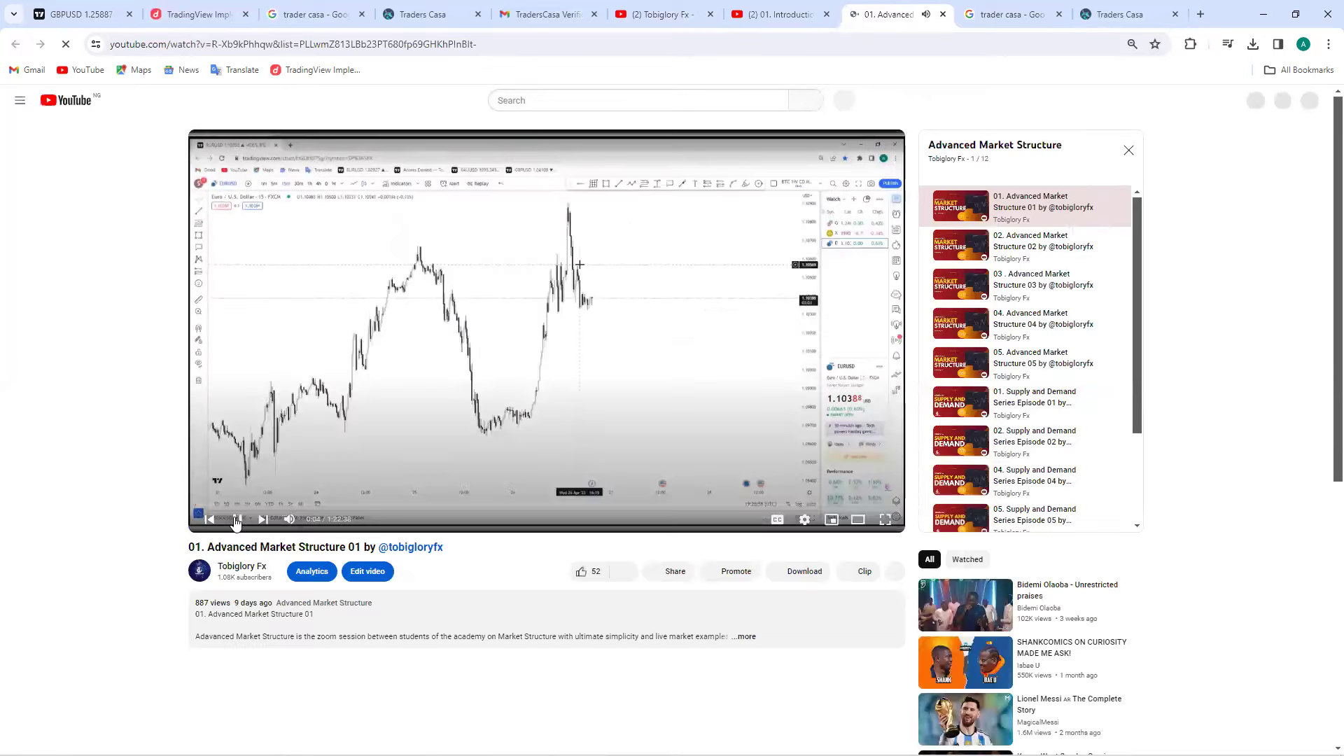
left_click(236, 520)
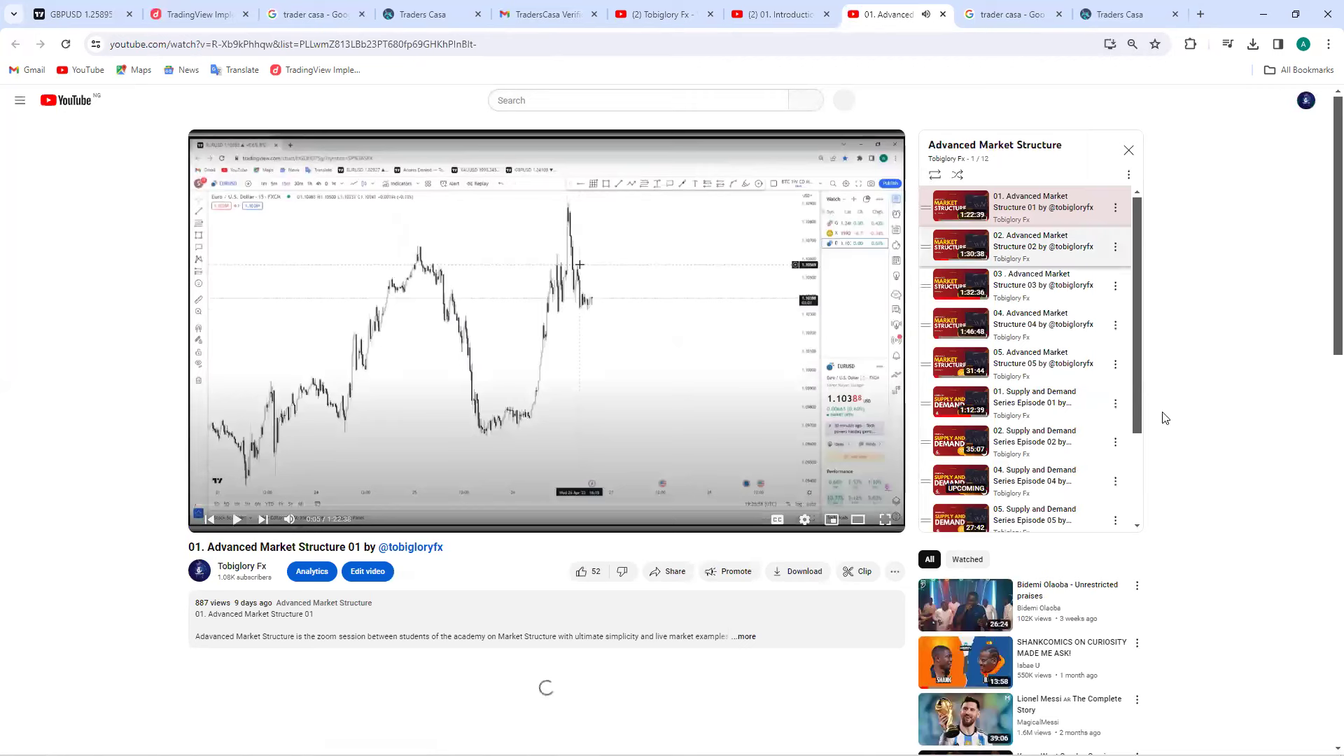
left_click_drag(1135, 407, 1149, 486)
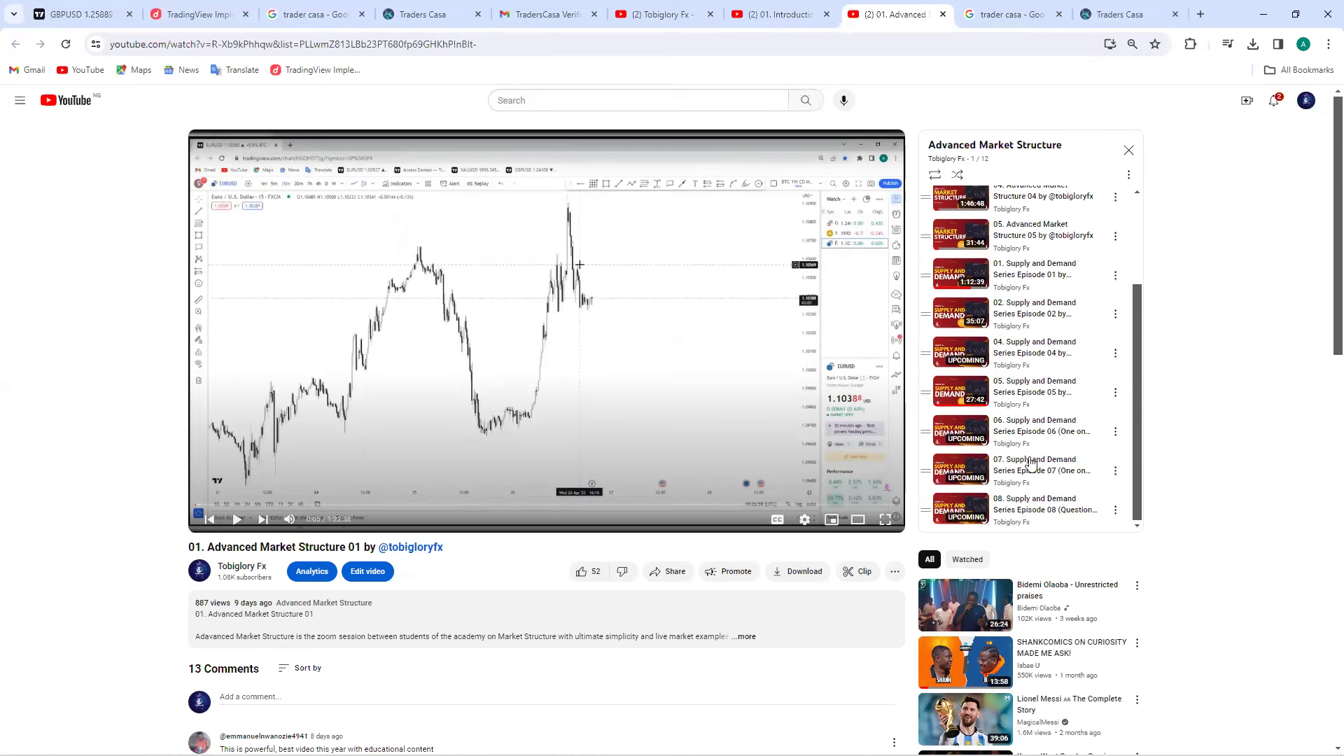